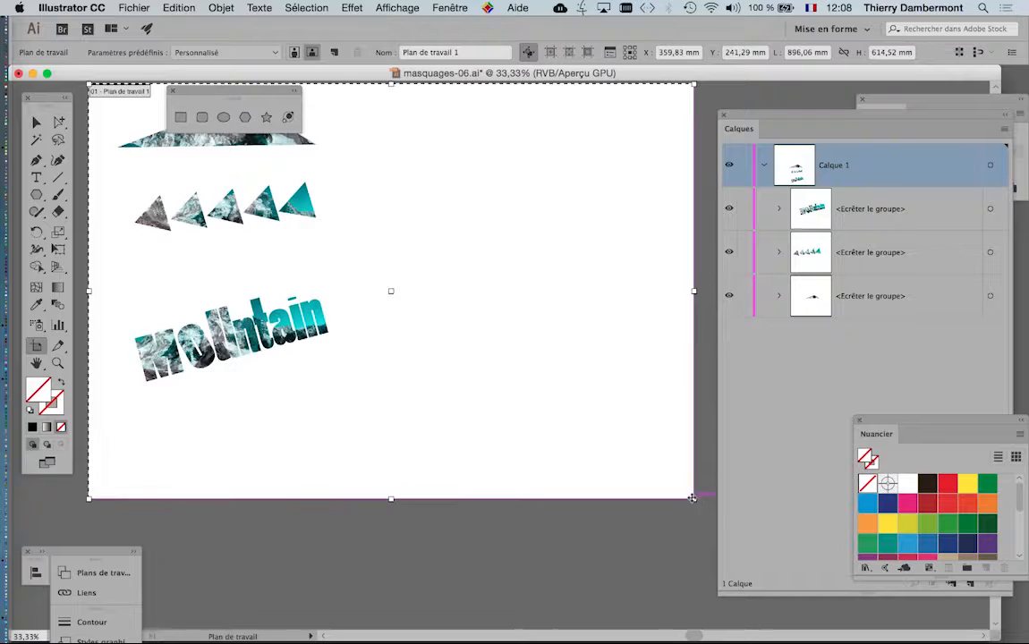
- Duplicate the image-filled "Mountain" lettering into the empty area on the right side of the artboard
click(36, 122)
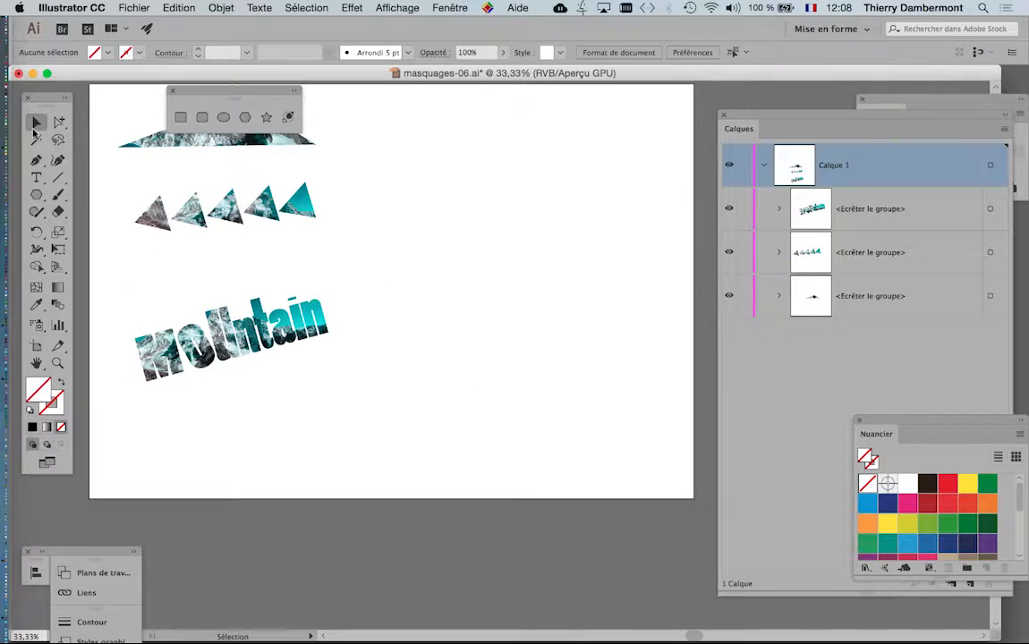
click(251, 353)
click(282, 363)
click(268, 343)
drag(275, 351, 277, 347)
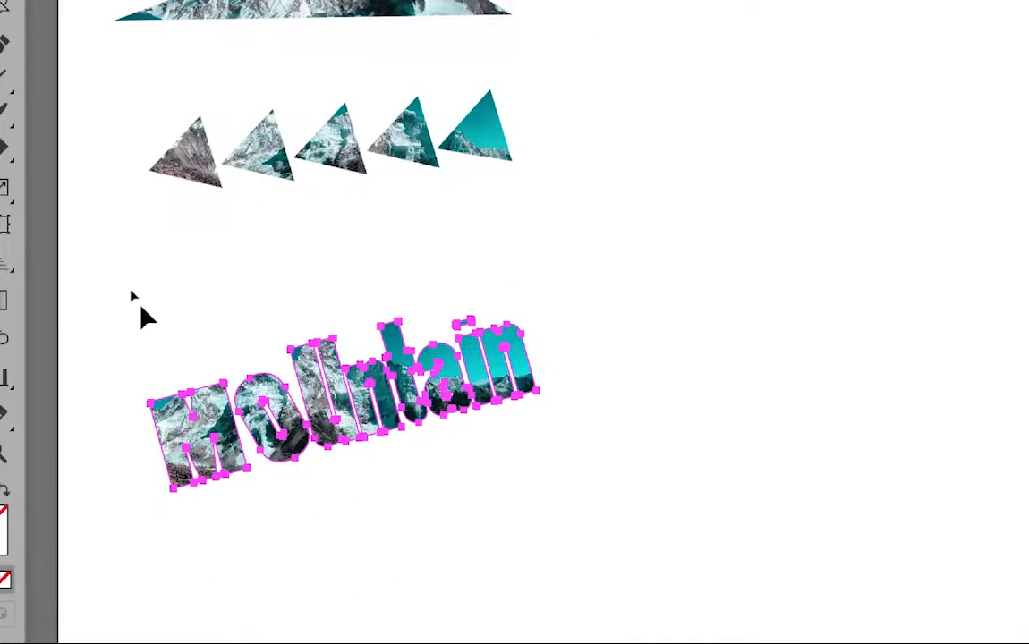
click(166, 353)
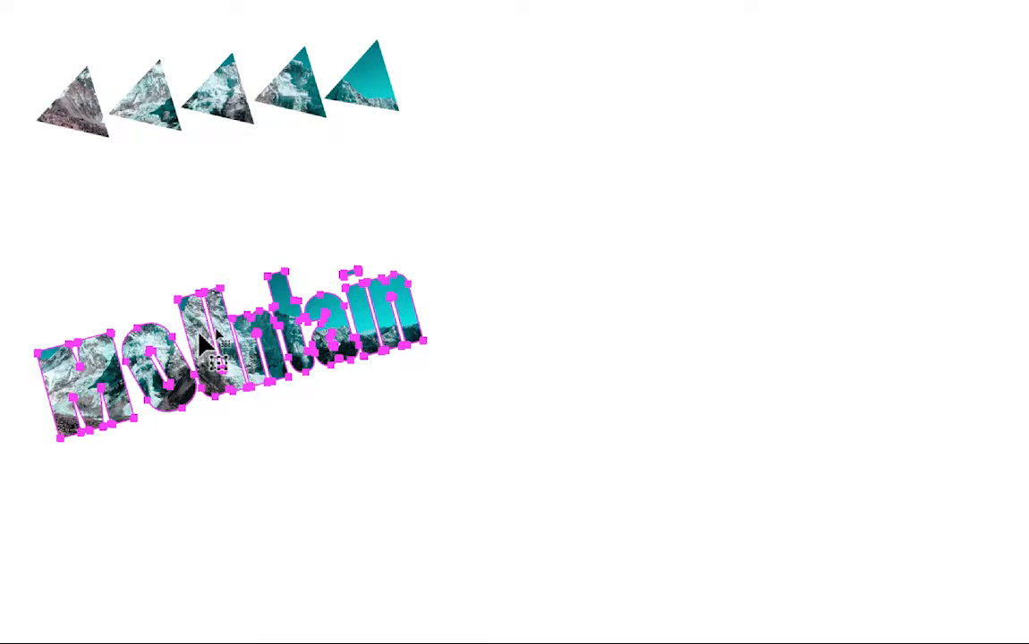
drag(204, 343, 810, 407)
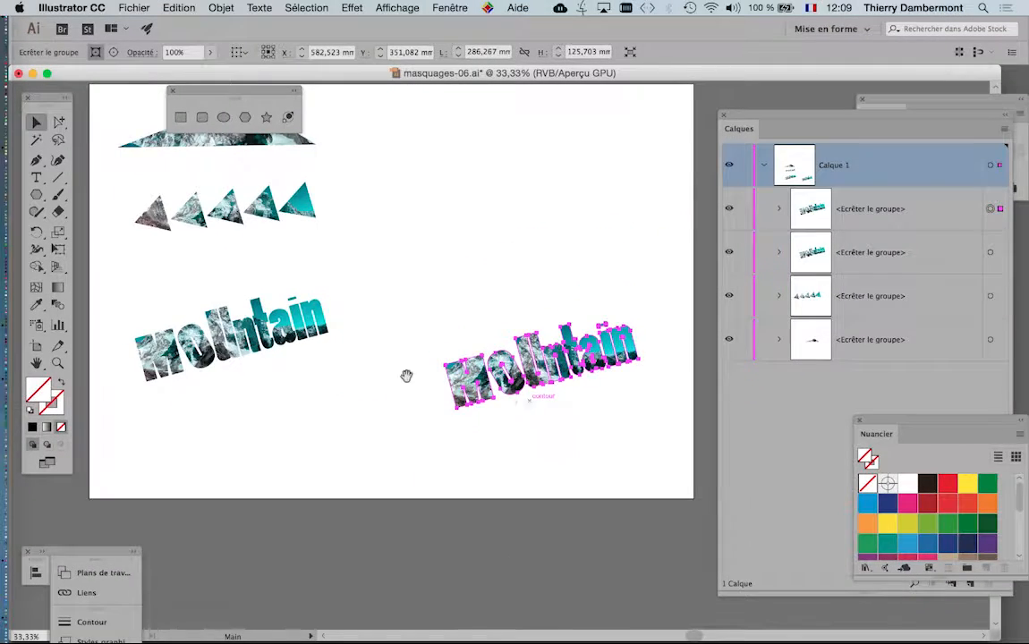
- Release the clipping mask on the copied "Mountain" group
drag(406, 376, 282, 329)
click(221, 7)
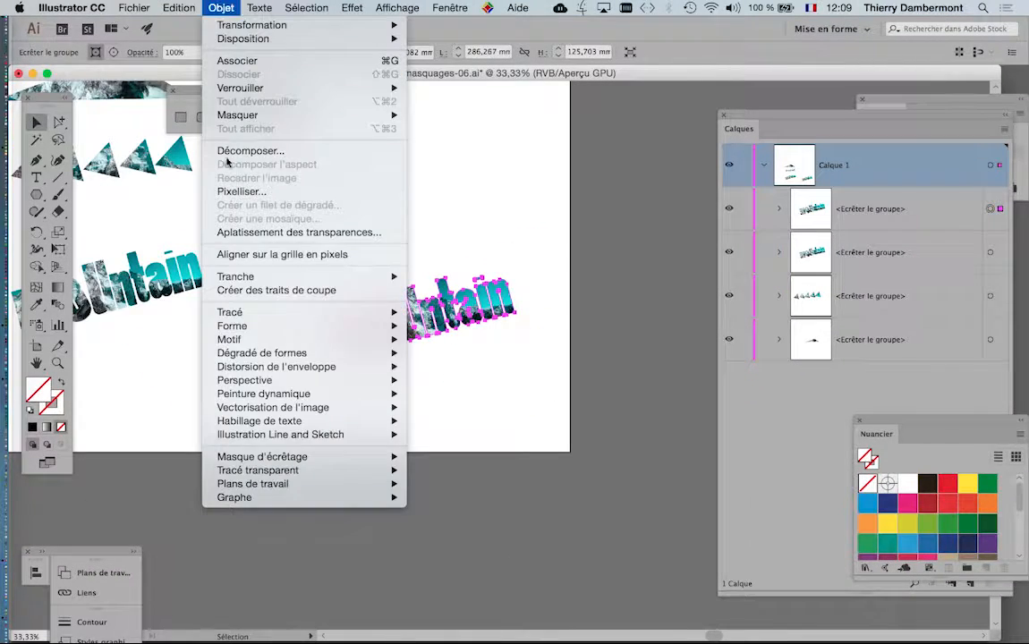
mouse_move(269, 474)
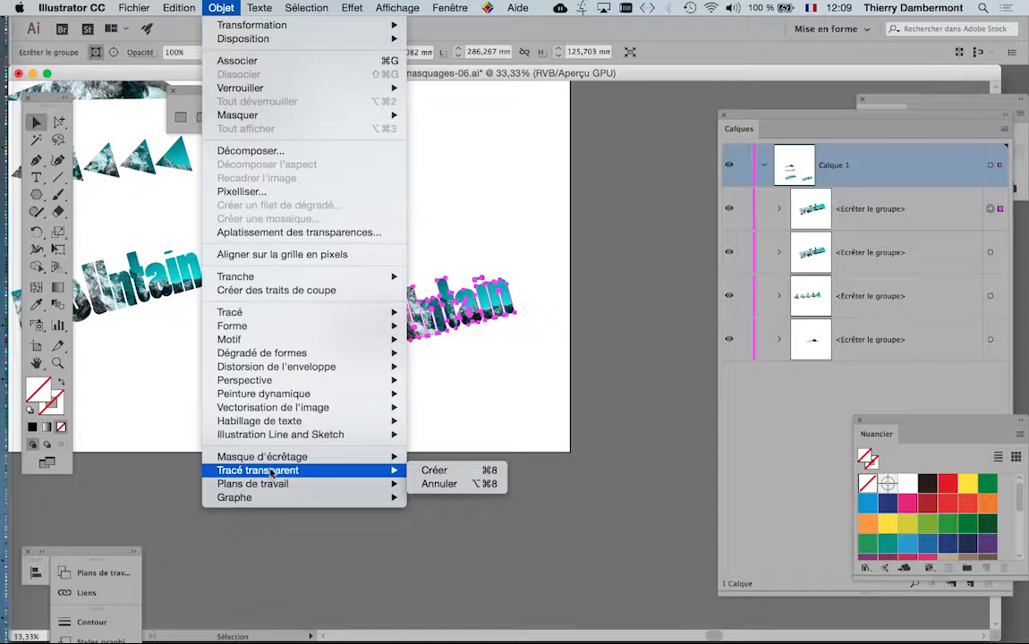
click(461, 470)
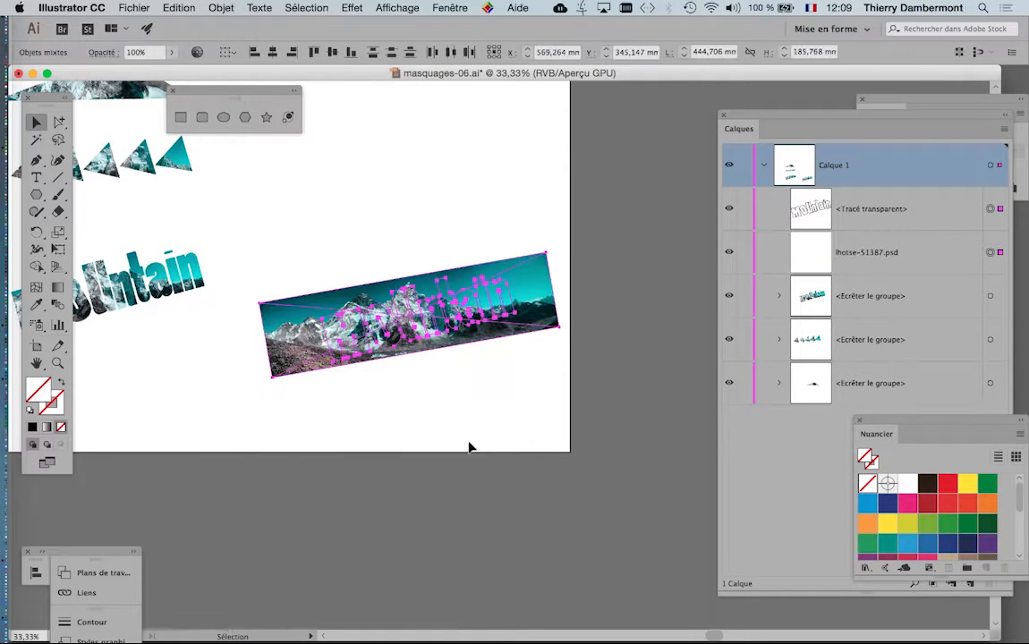
scroll(459, 365, up, 1)
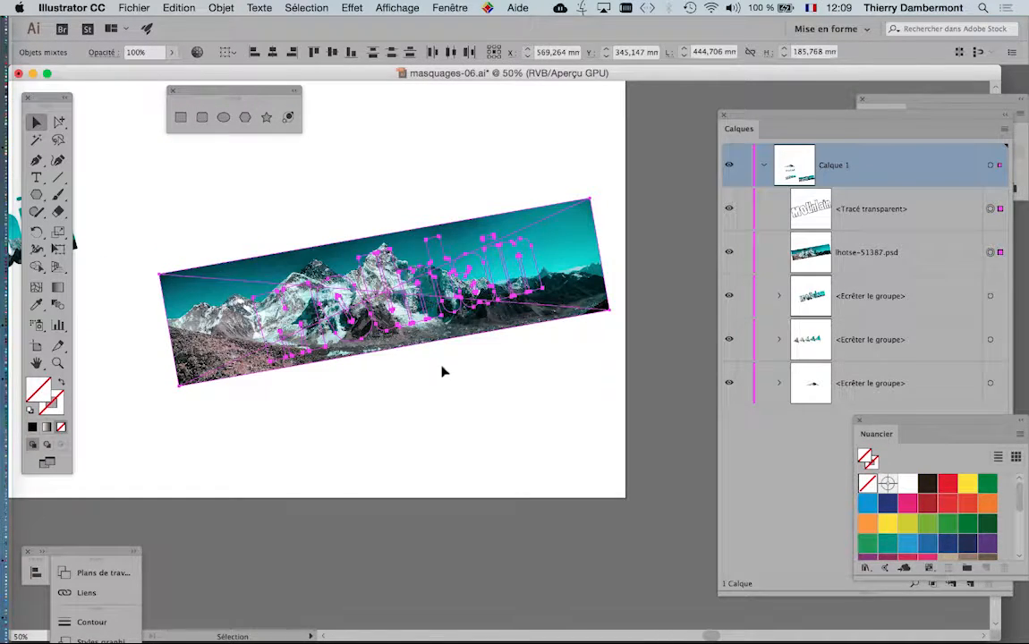
- Move the released lhotse-51387.psd image down, clear of the lettering, and display the artwork in outline view
click(567, 298)
drag(568, 298, 572, 501)
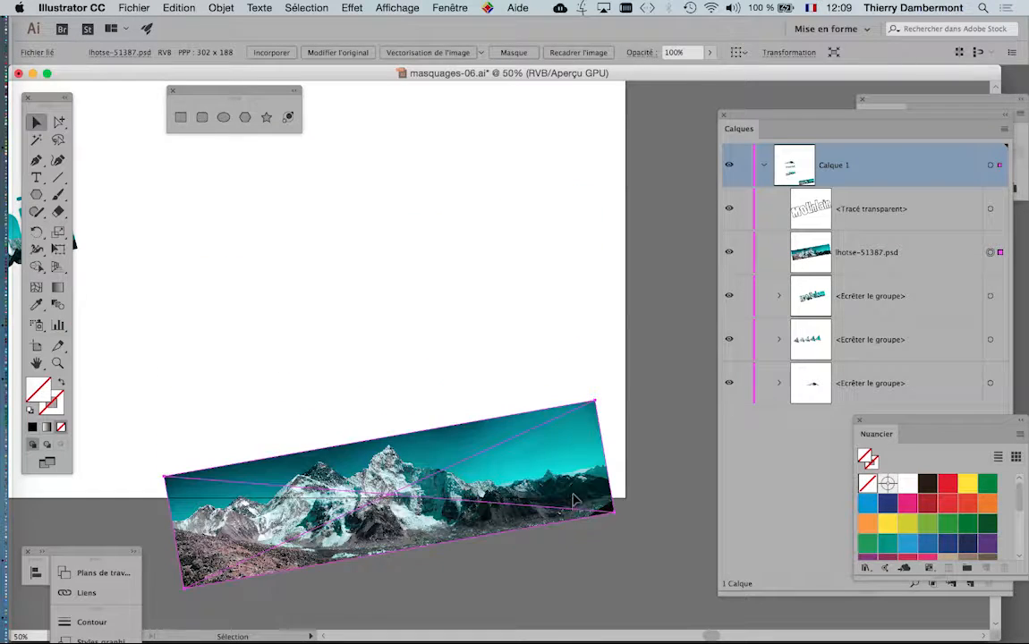
click(352, 8)
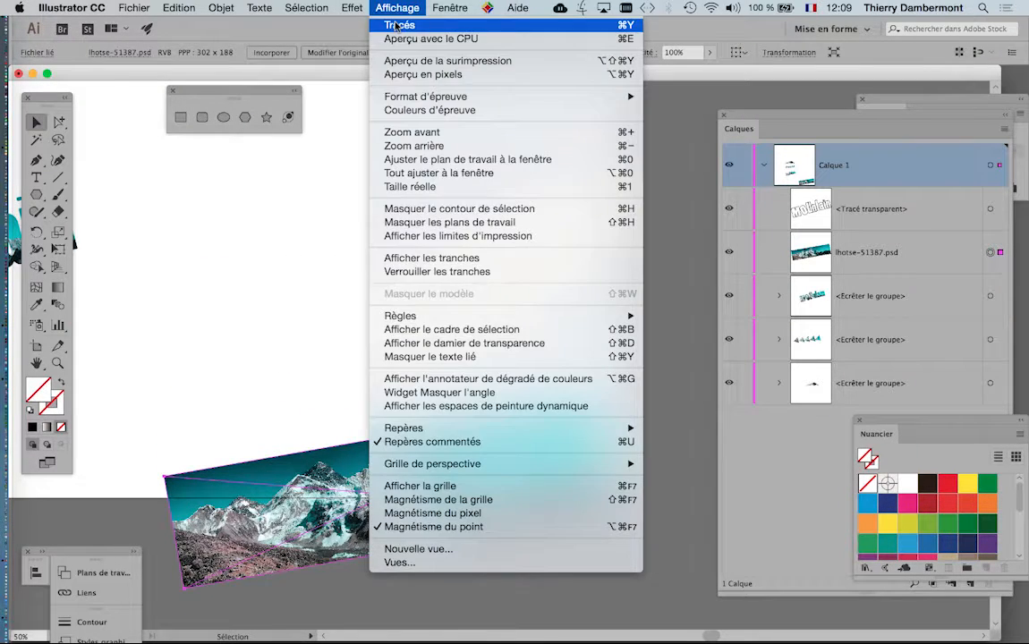
click(376, 20)
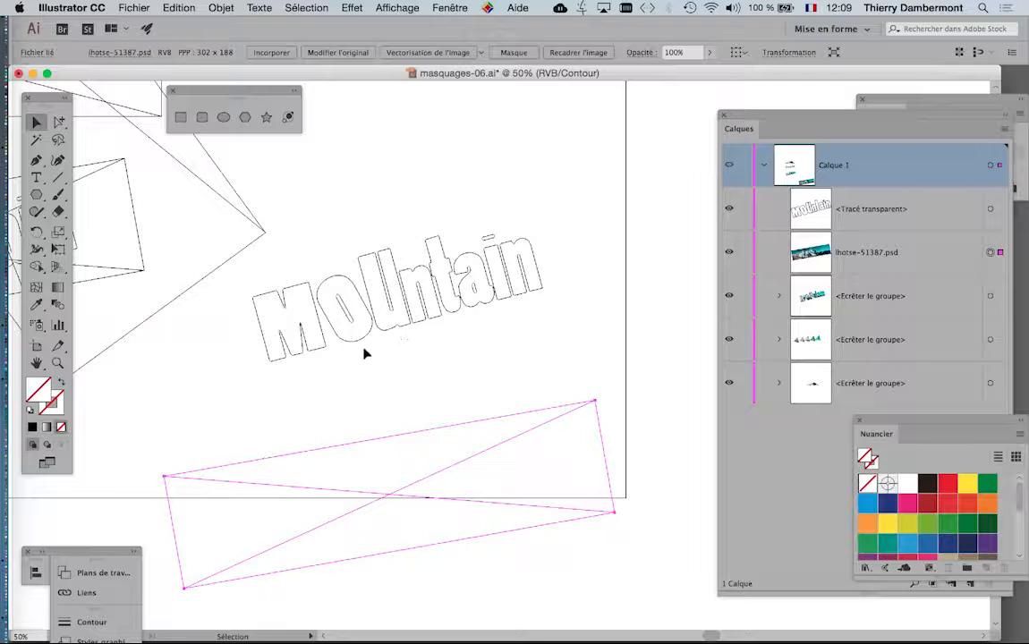
- Shift the mountain image slightly further down and move the "Mountain" compound path down and to the left
scroll(363, 353, up, 1)
drag(322, 207, 607, 333)
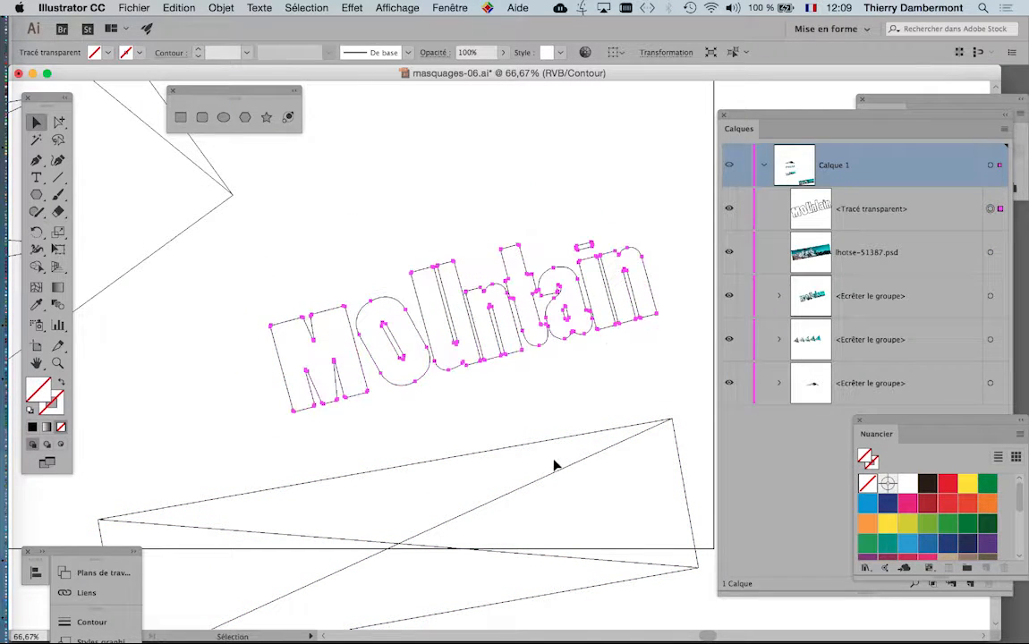
click(494, 466)
click(559, 435)
drag(555, 440, 577, 485)
click(515, 386)
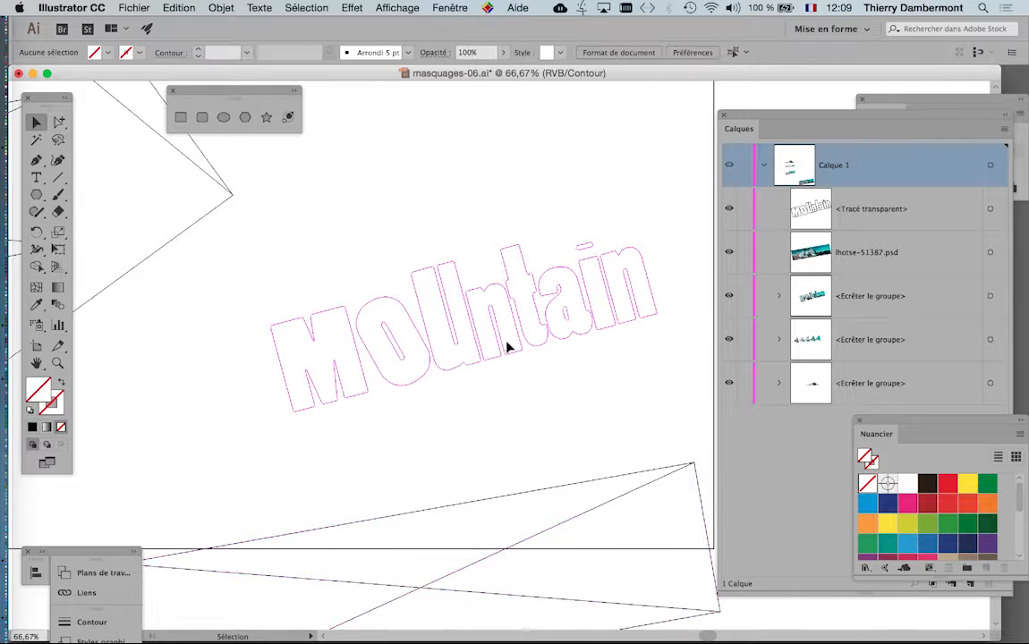
drag(506, 347, 437, 417)
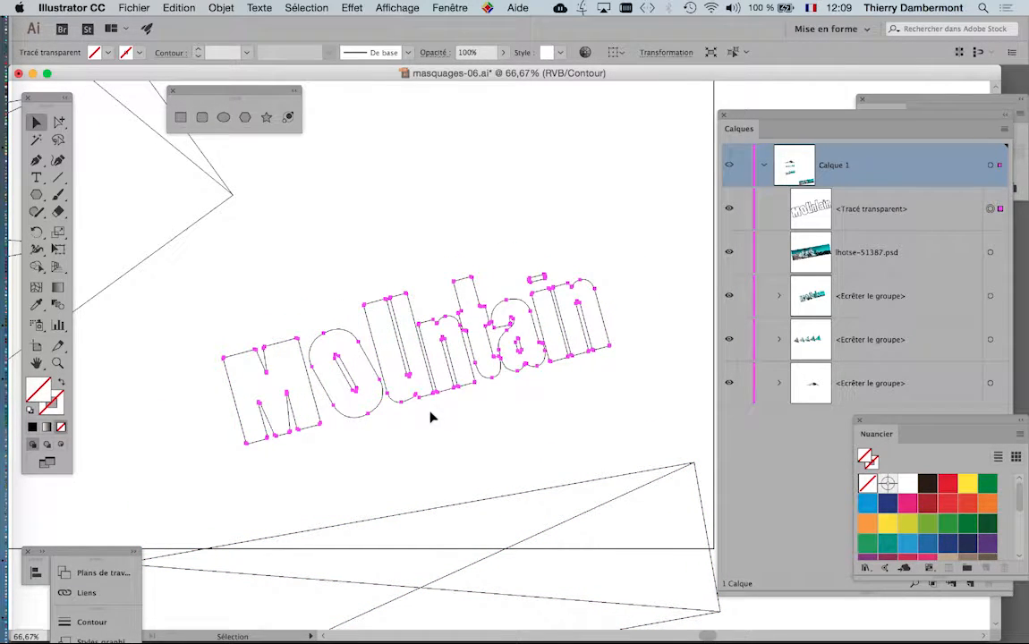
- Draw a rectangle that frames the whole "Mountain" lettering with a margin on every side
click(119, 244)
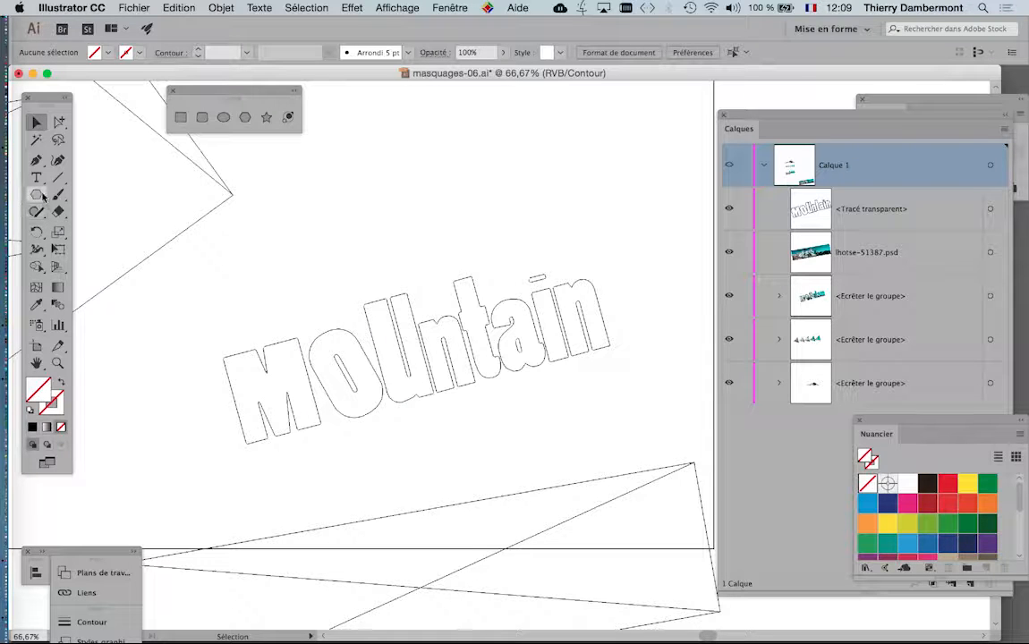
drag(40, 194, 81, 184)
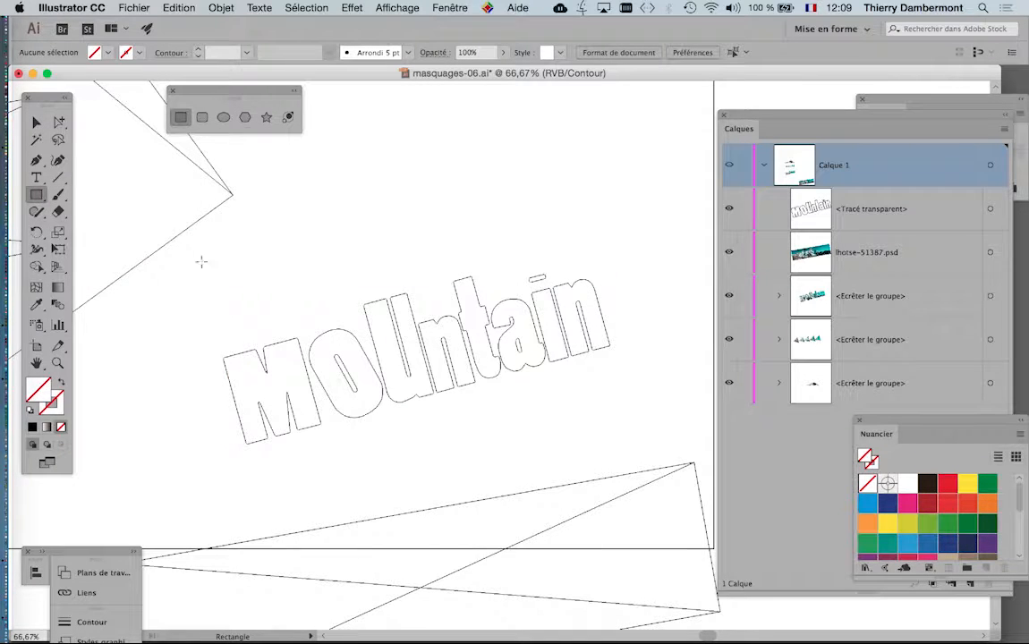
drag(180, 242, 685, 463)
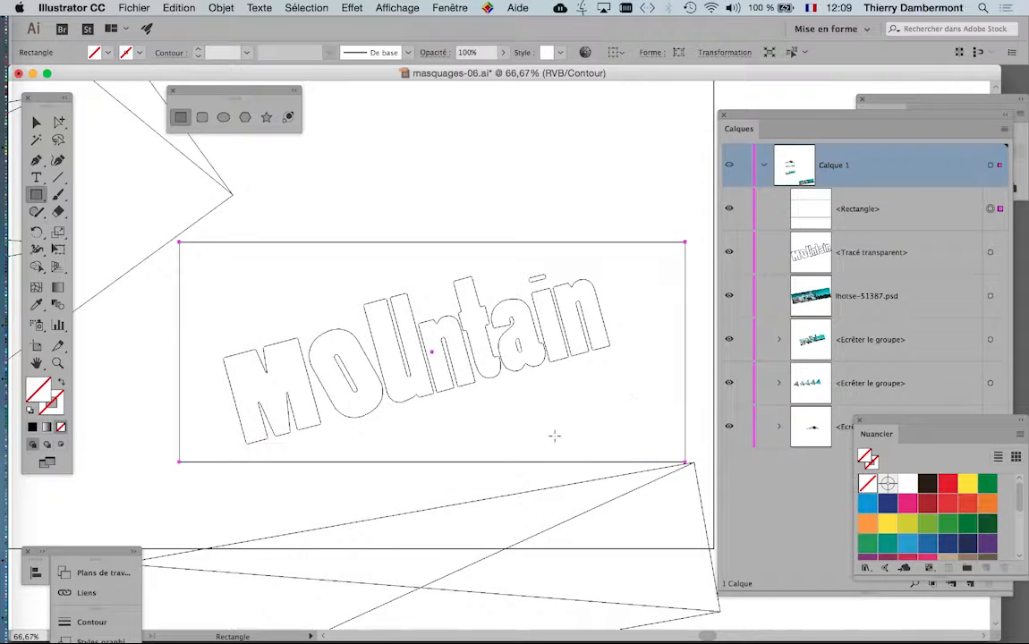
- Release the compound path of the "Mountain" lettering into separate letter paths
click(37, 122)
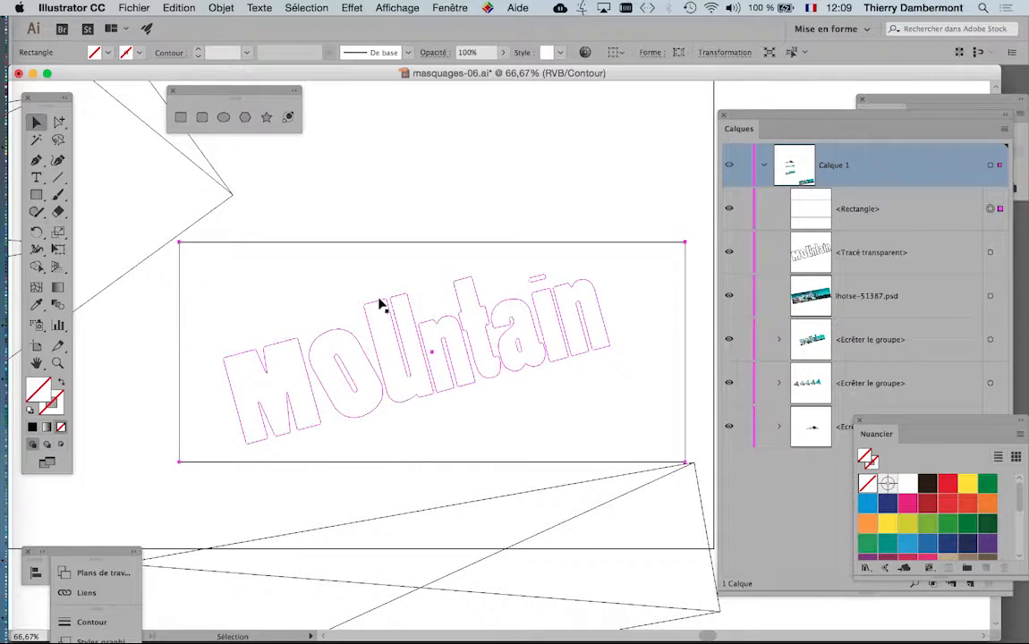
click(383, 301)
click(221, 7)
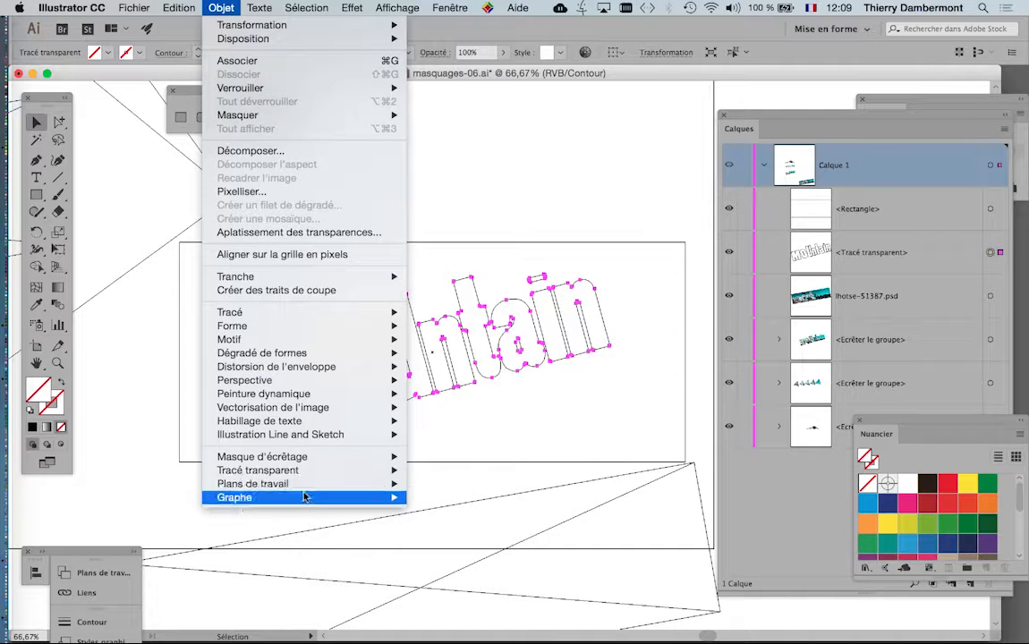
mouse_move(301, 470)
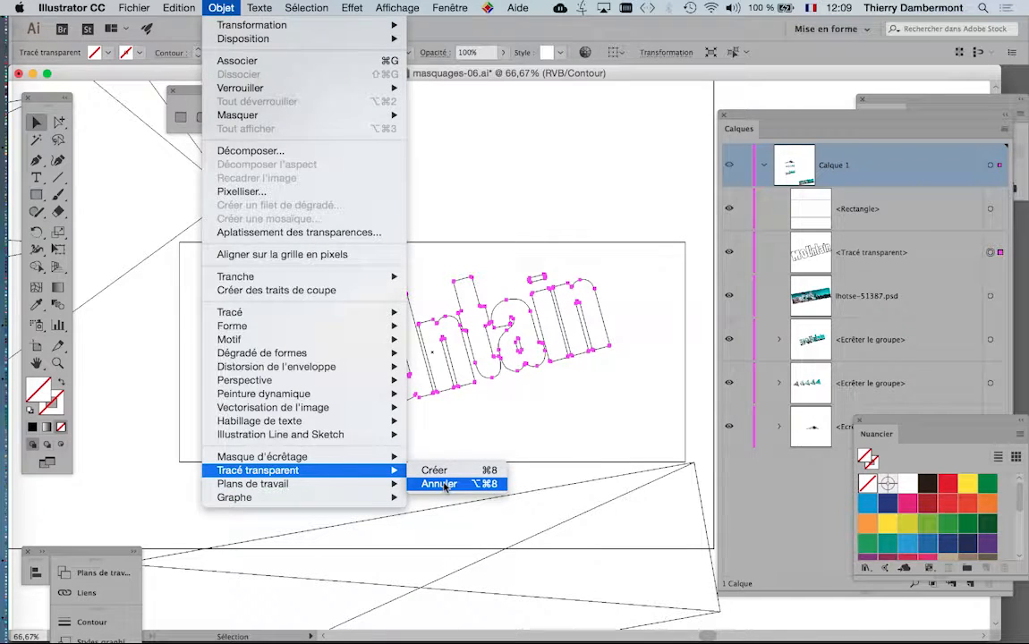
click(445, 484)
- Select the rectangle with all the letter paths and combine them into a single compound path
click(326, 234)
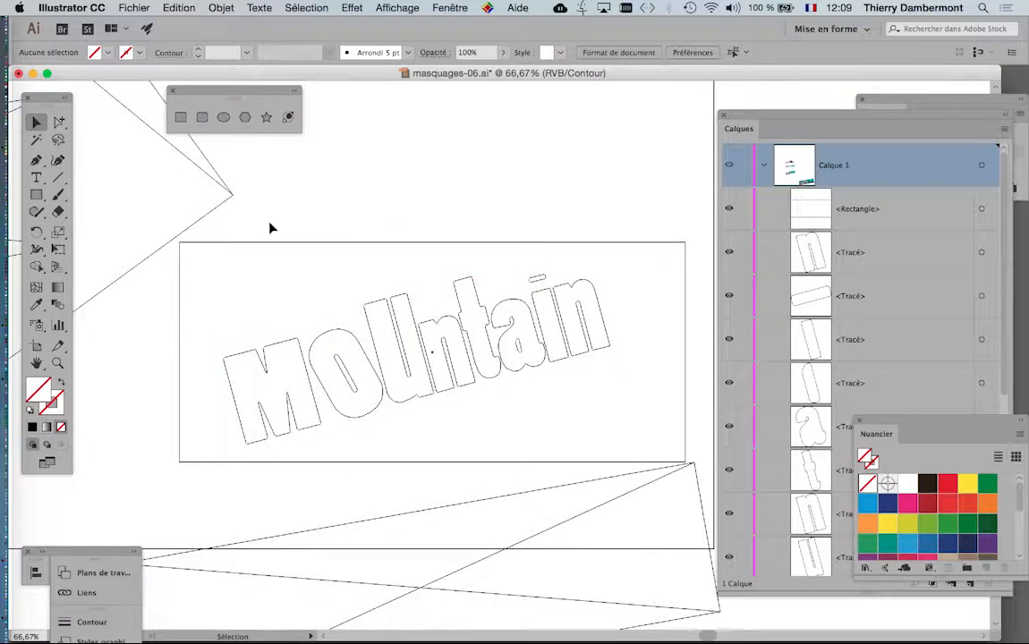
key(super+a)
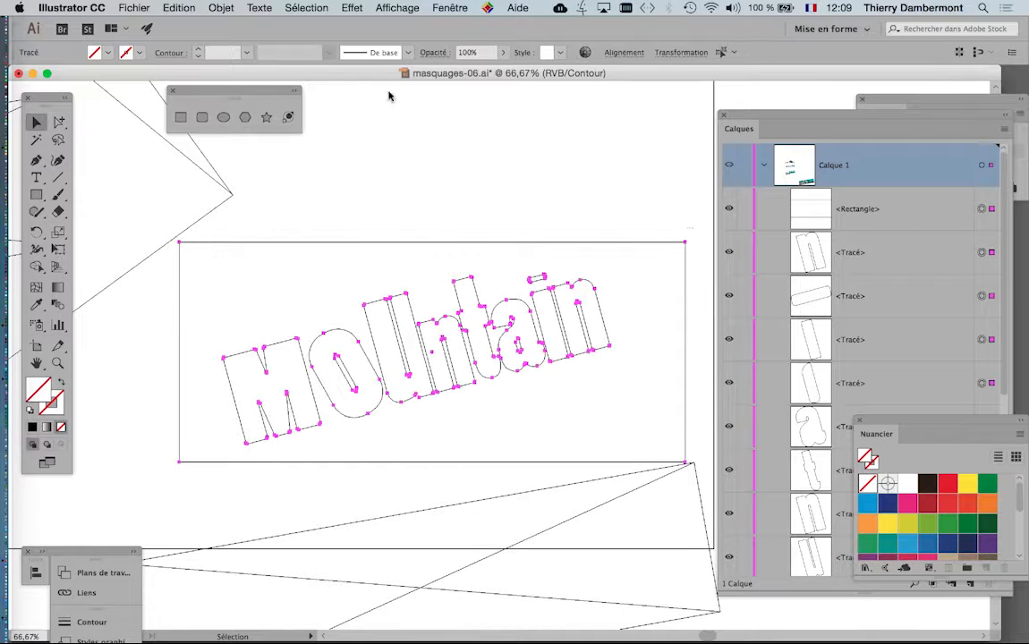
click(222, 7)
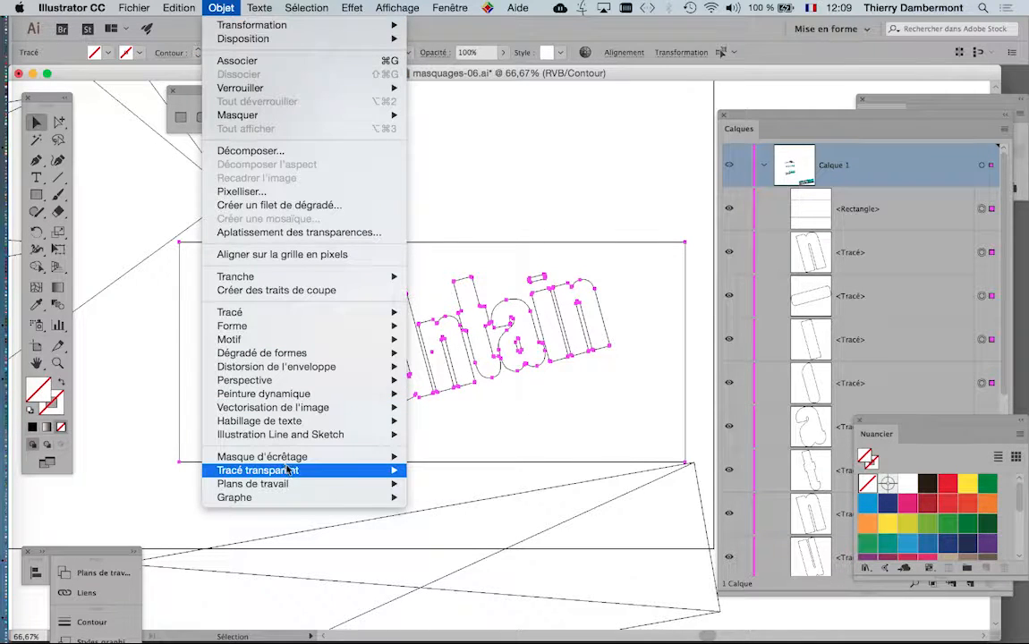
click(428, 470)
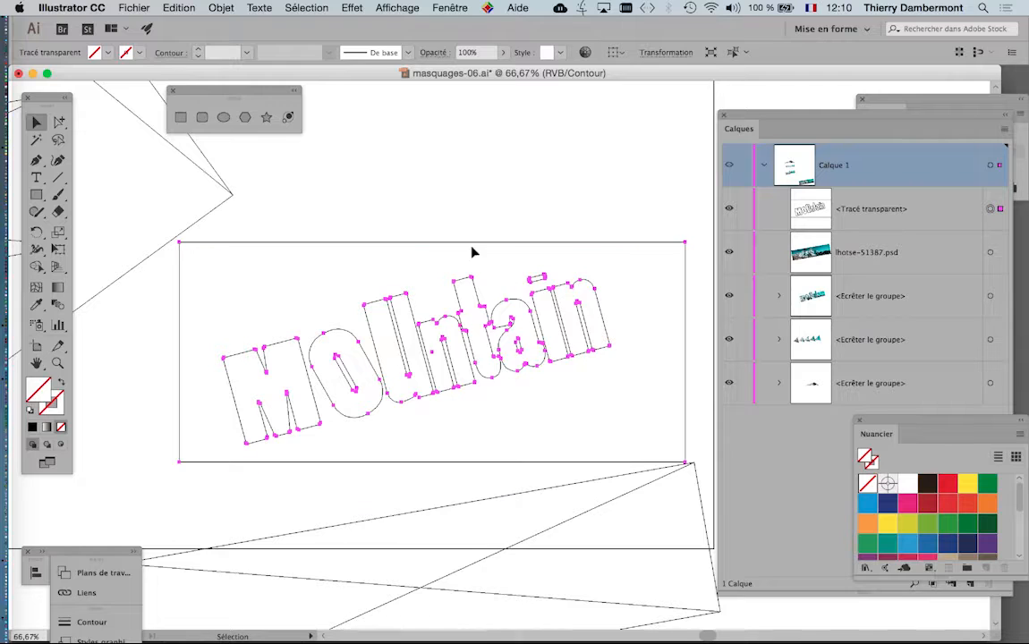
- Return to the GPU preview and place the mountain image behind the framed lettering so that they overlap
scroll(418, 220, down, 1)
click(394, 8)
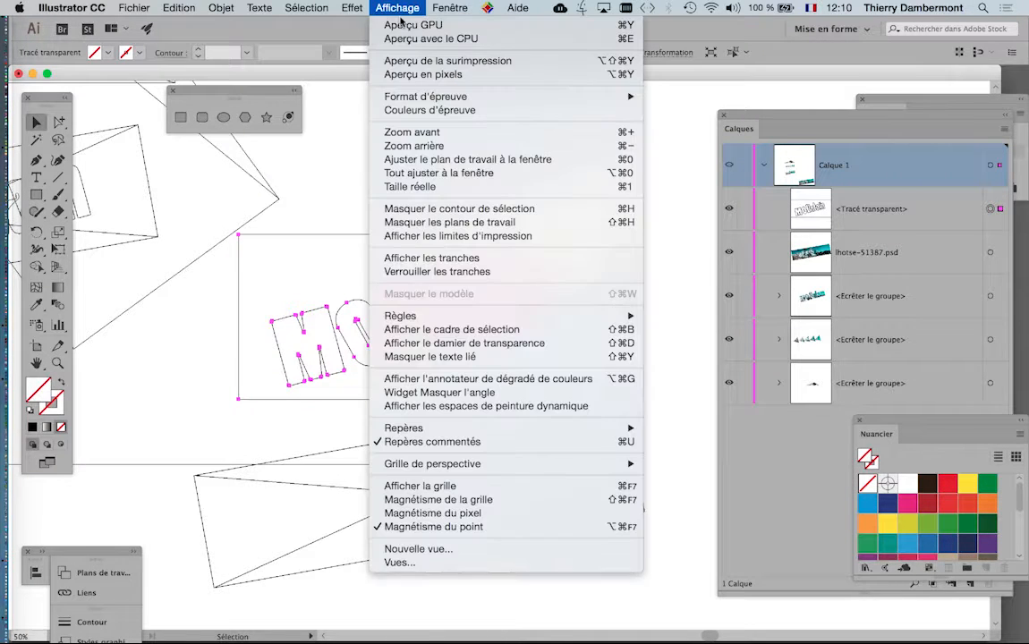
click(401, 24)
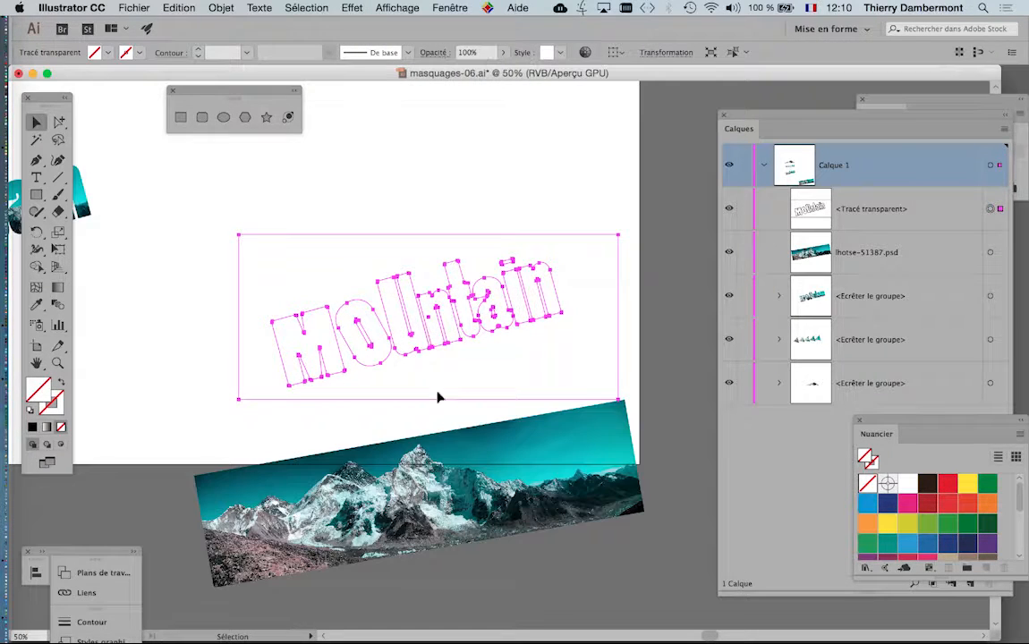
drag(420, 487, 431, 278)
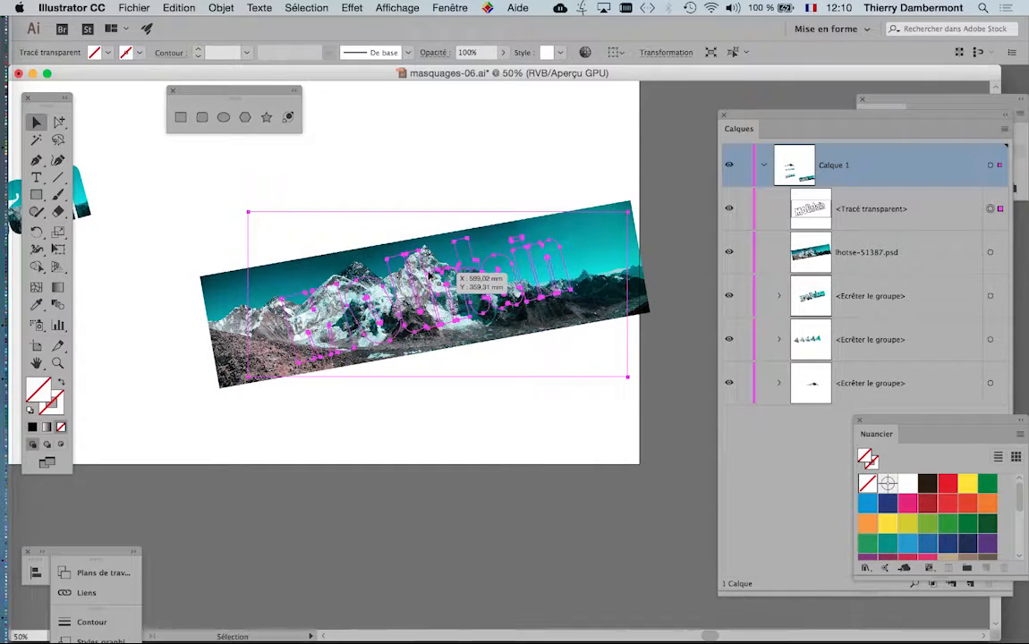
- Select the mountain image together with the framed compound path and make a clipping mask from them
scroll(430, 278, up, 1)
click(273, 170)
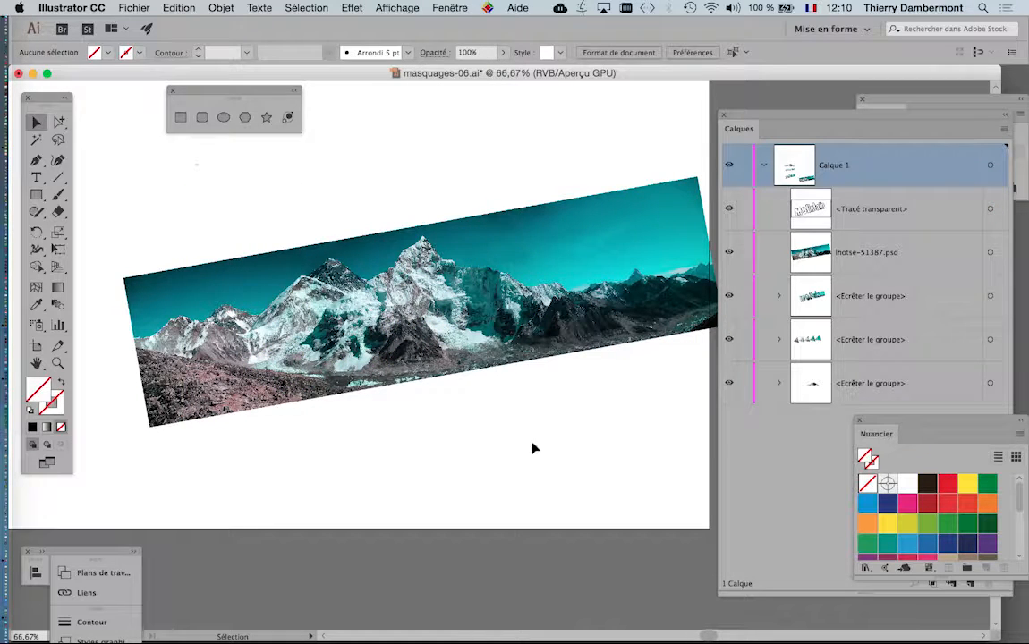
key(super+a)
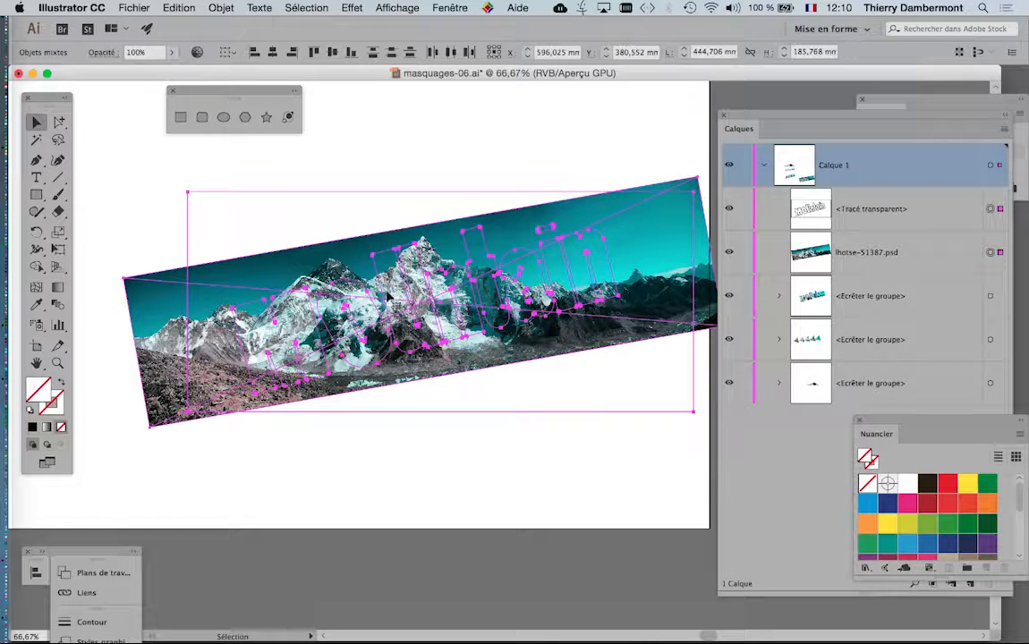
click(220, 7)
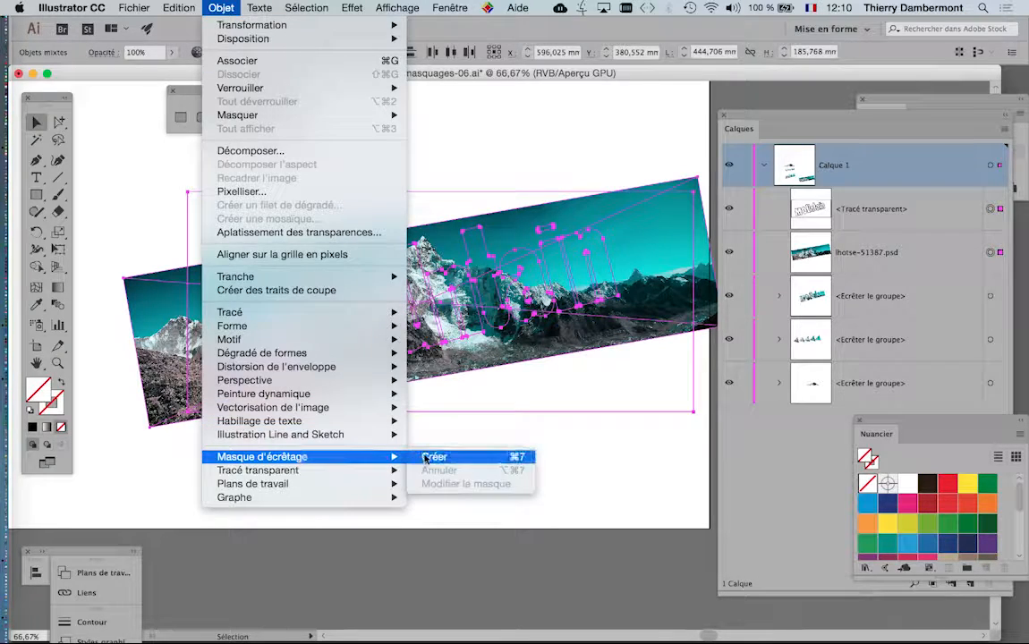
click(429, 458)
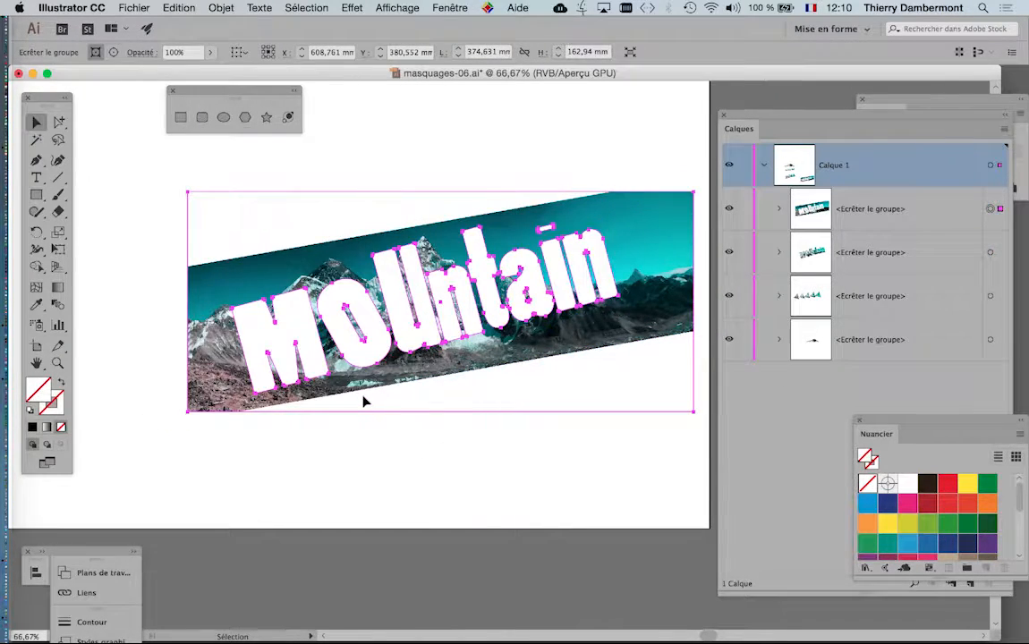
- Extend the clipping frame outward by moving only its left edge with the Direct Selection tool
scroll(363, 402, up, 2)
scroll(363, 402, down, 3)
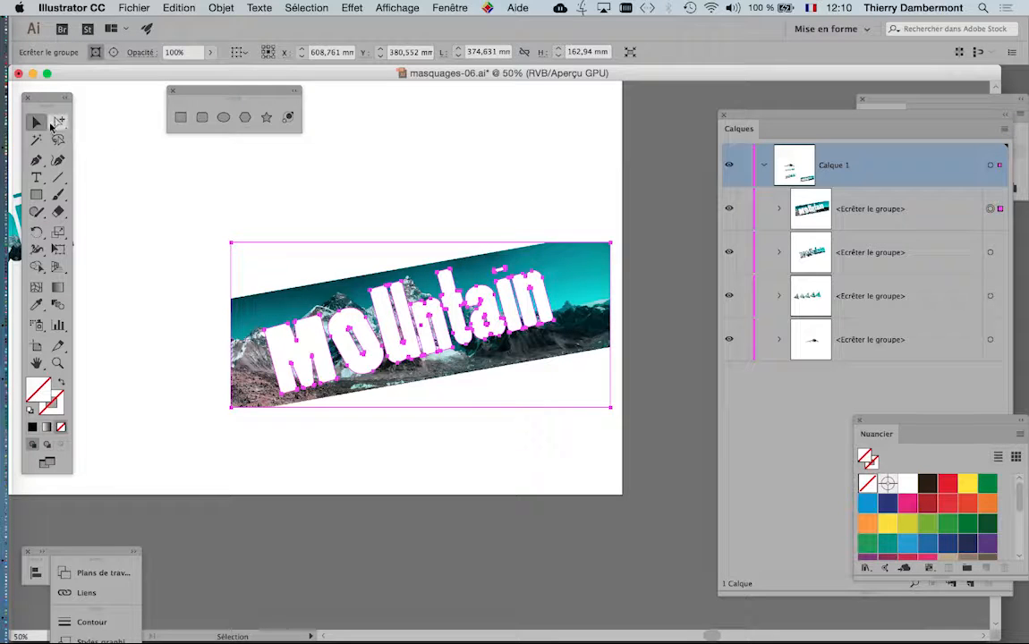
drag(59, 121, 104, 123)
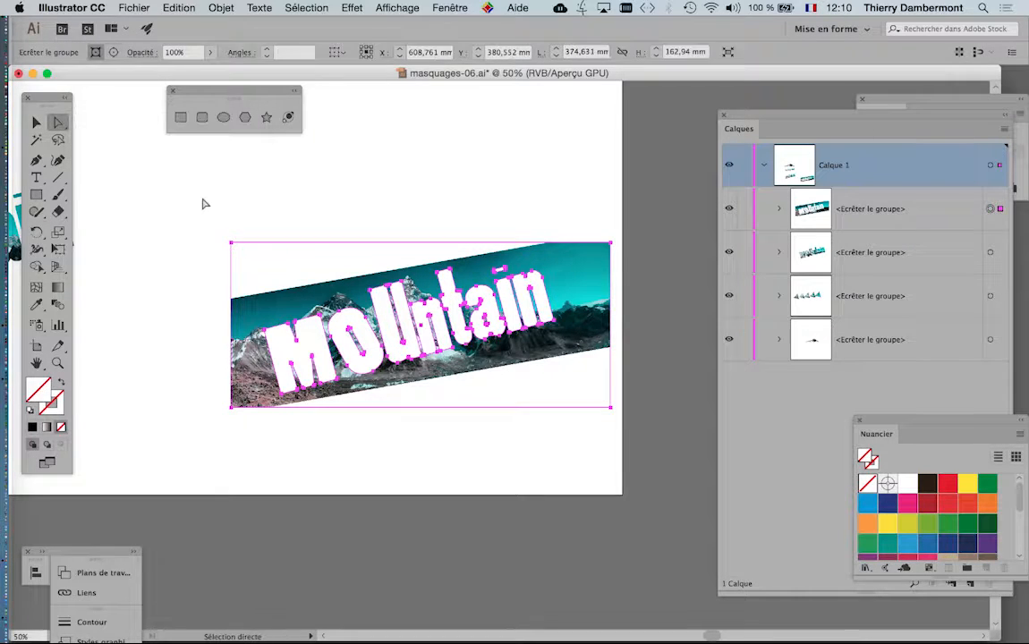
click(203, 202)
click(232, 295)
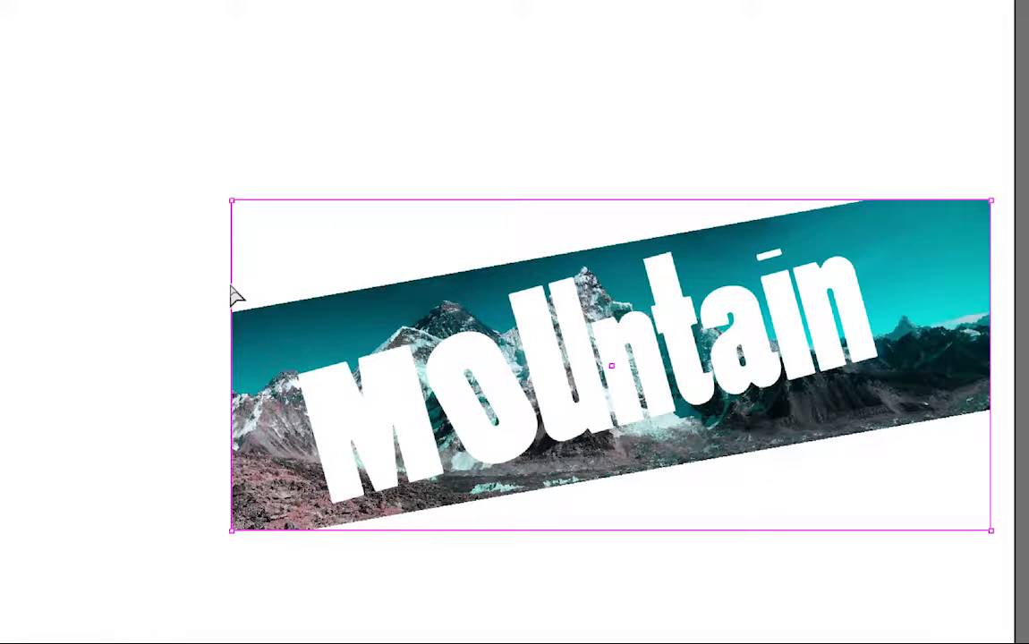
drag(231, 287, 58, 288)
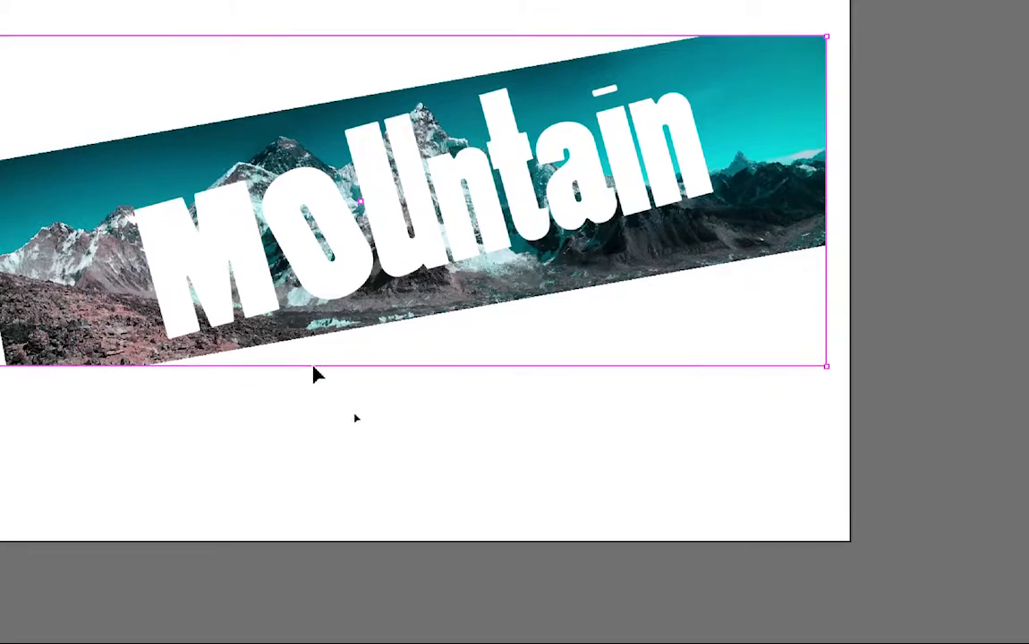
- Extend the clipping frame outward by moving its bottom, right and top edges beyond the mountain image, leaving nothing selected
drag(312, 365, 316, 410)
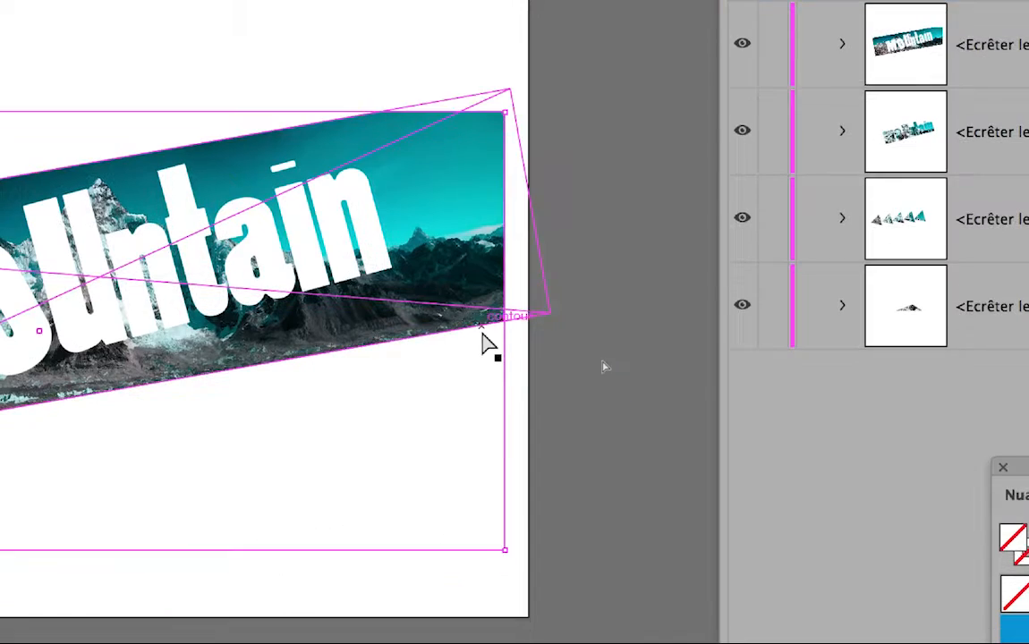
drag(825, 213, 892, 212)
drag(517, 349, 528, 349)
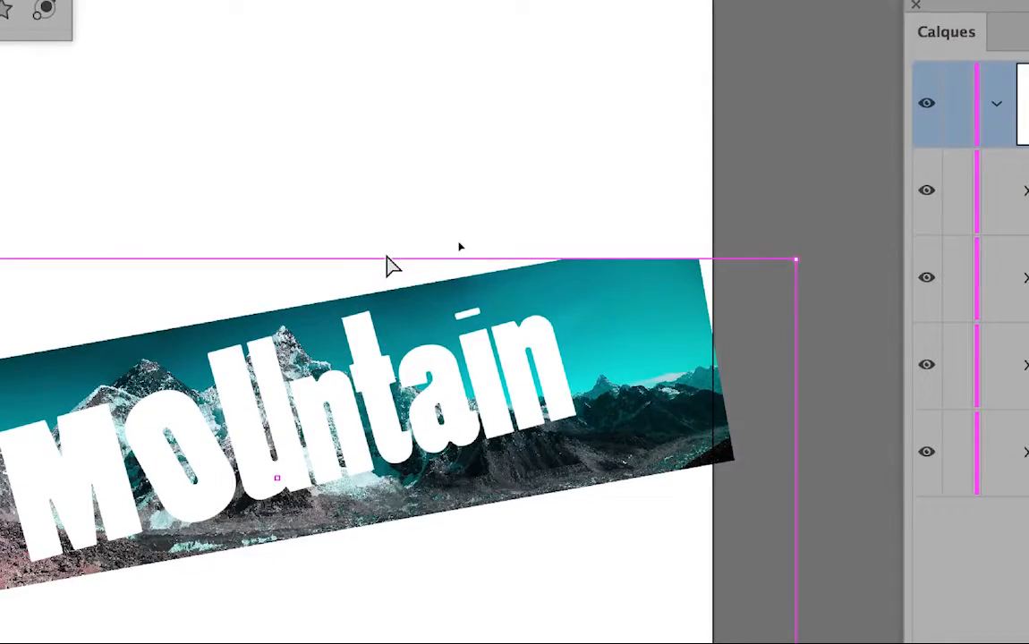
drag(387, 257, 386, 168)
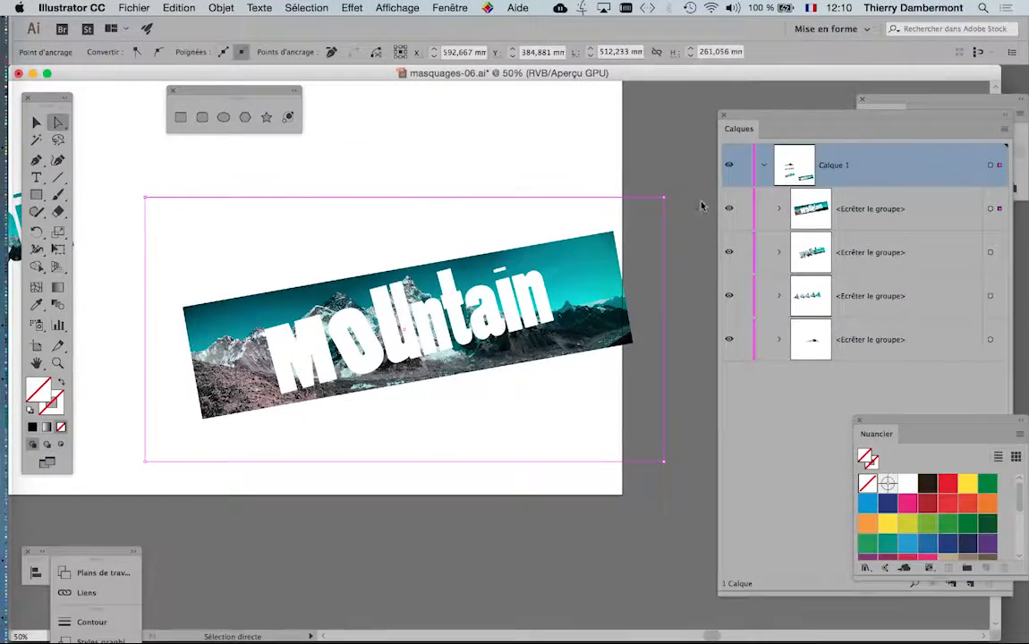
click(701, 206)
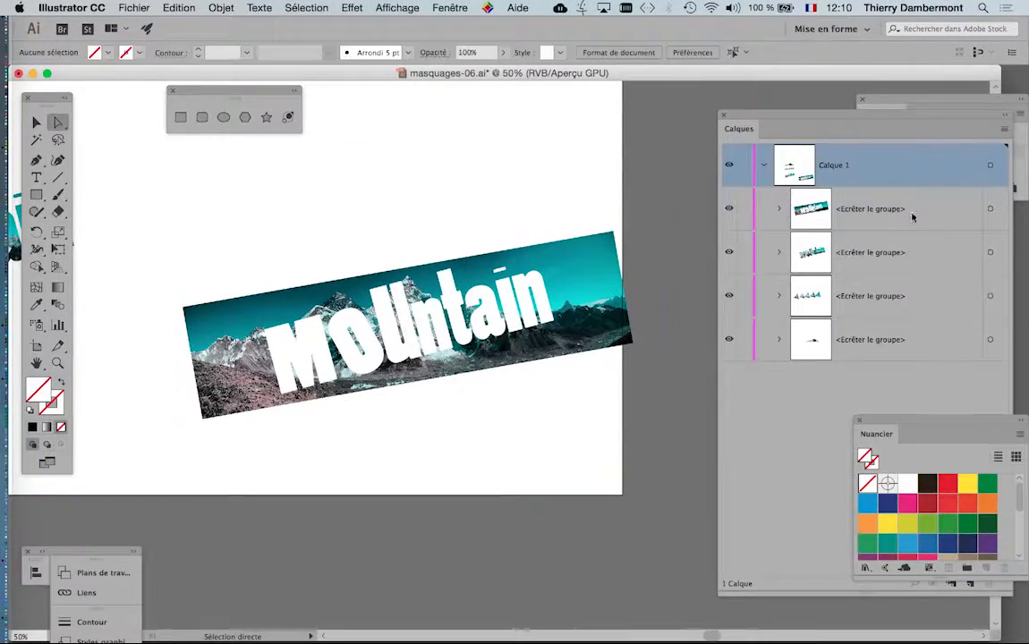
- Draw three five-pointed stars stacked above the framed lettering's clipping group, two above the mountain banner and a small one below it
click(836, 213)
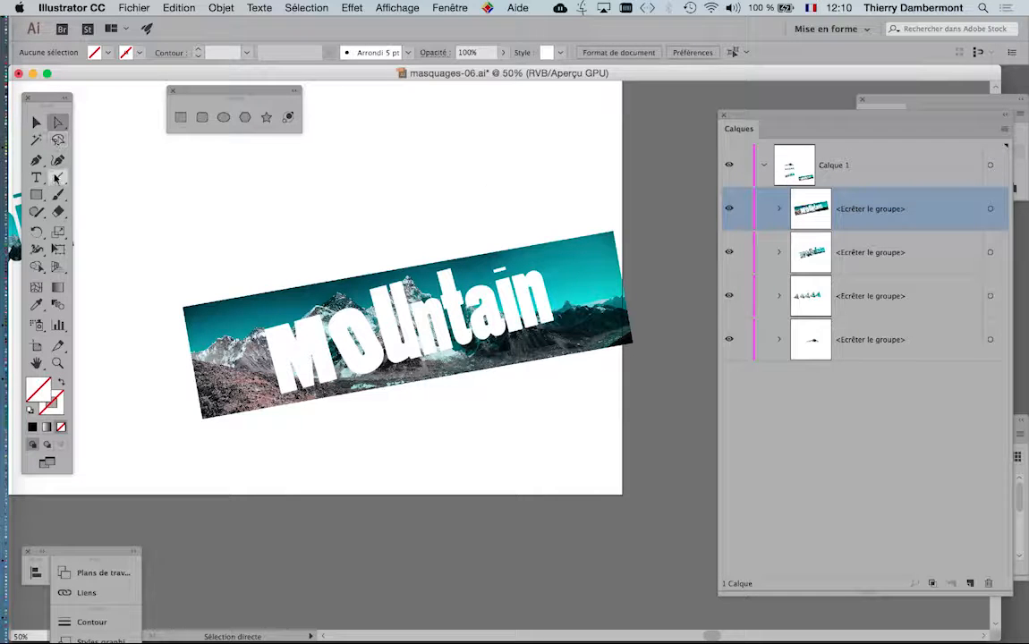
click(40, 195)
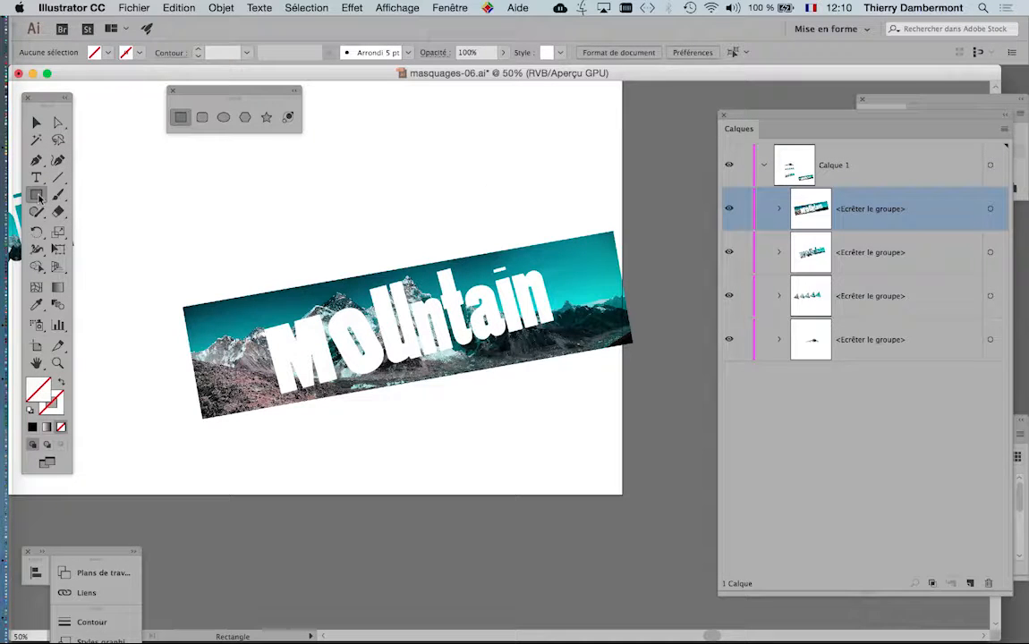
click(268, 121)
drag(293, 191, 358, 205)
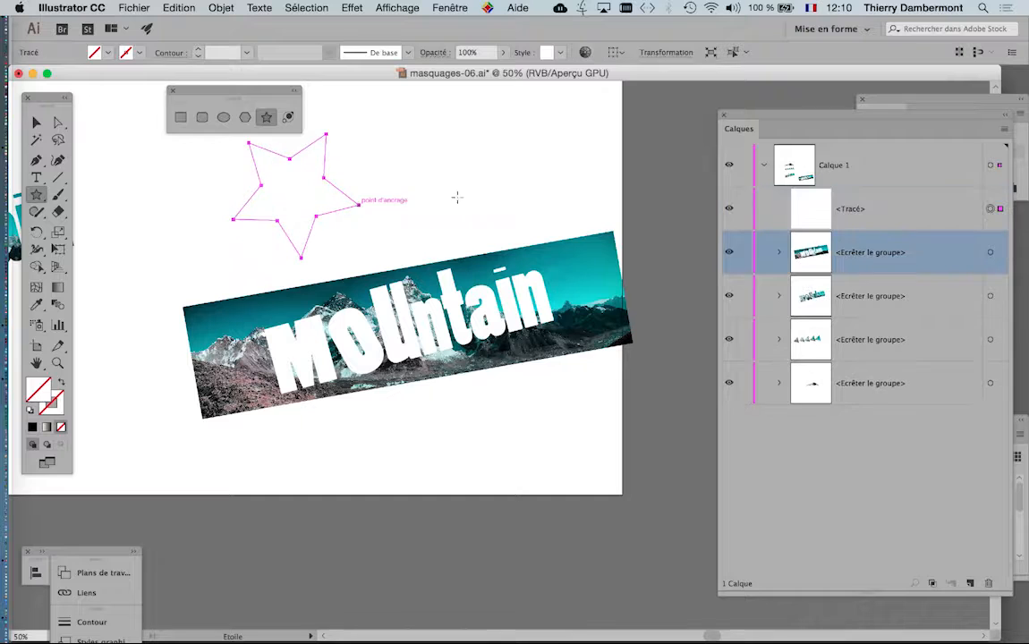
drag(483, 166, 515, 188)
drag(387, 456, 427, 483)
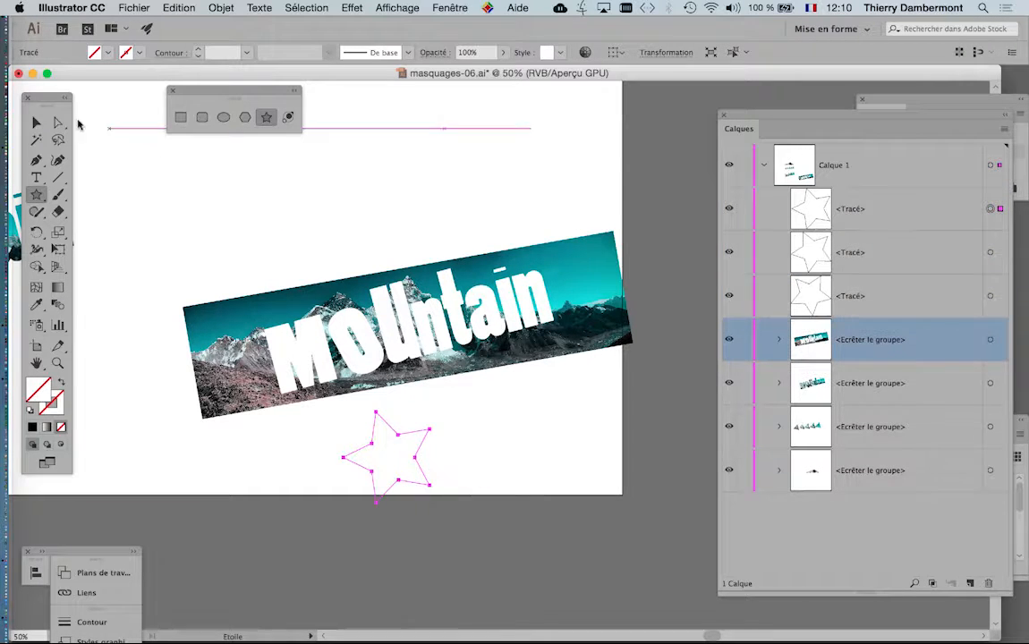
- Show the artwork in outline view and select the three stars together by their edges with the Selection tool
click(36, 123)
drag(197, 154, 452, 202)
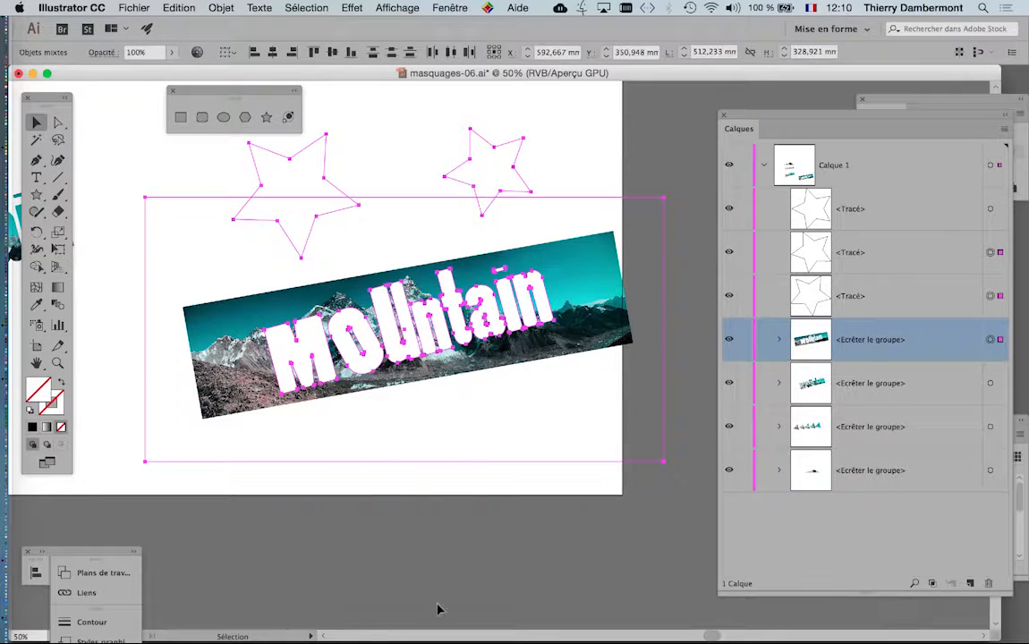
click(448, 485)
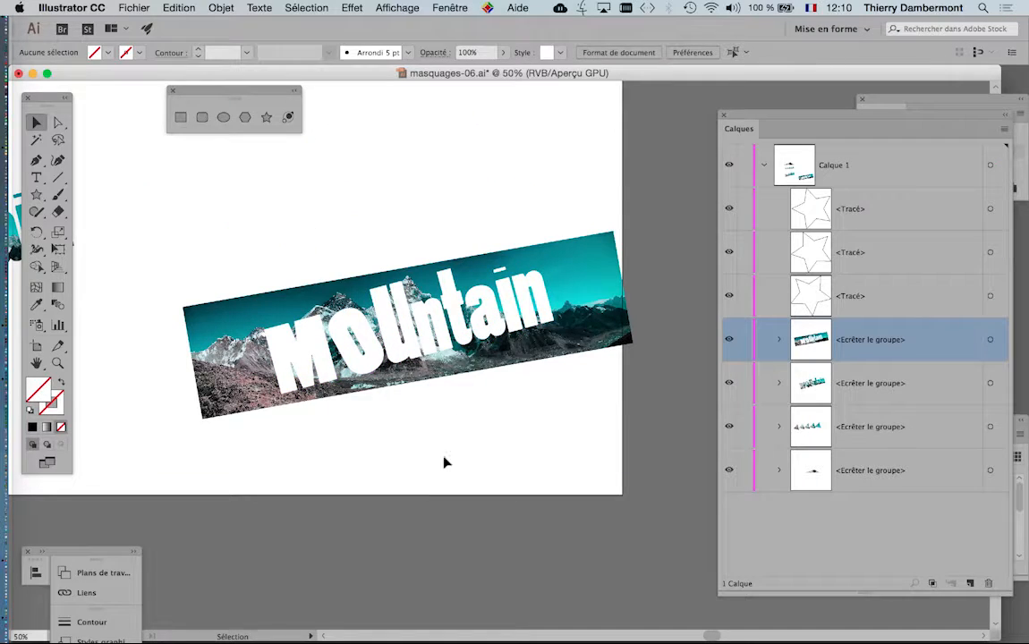
click(385, 8)
click(394, 23)
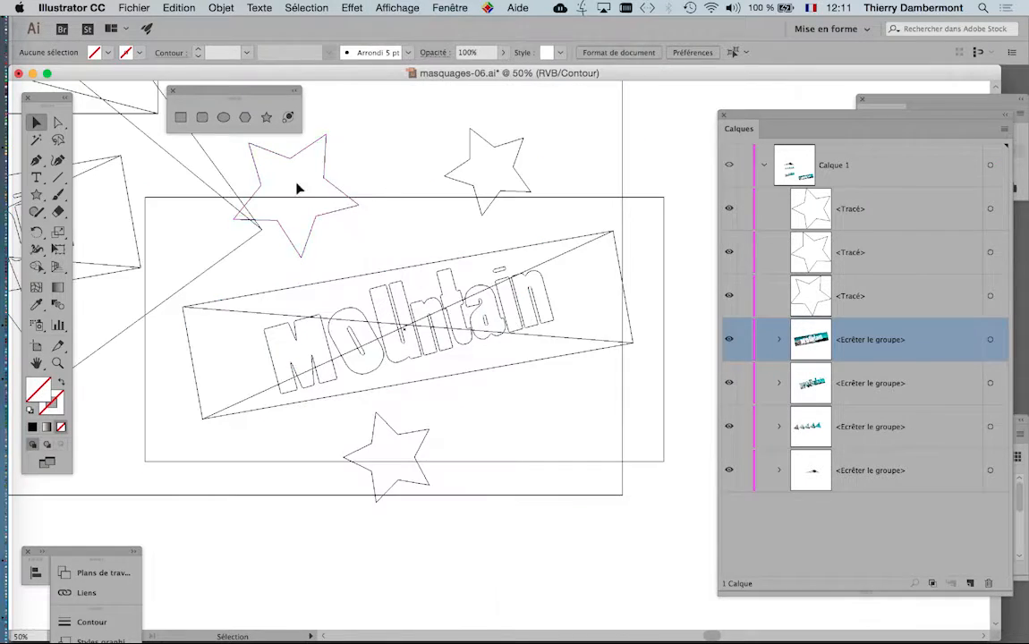
click(310, 150)
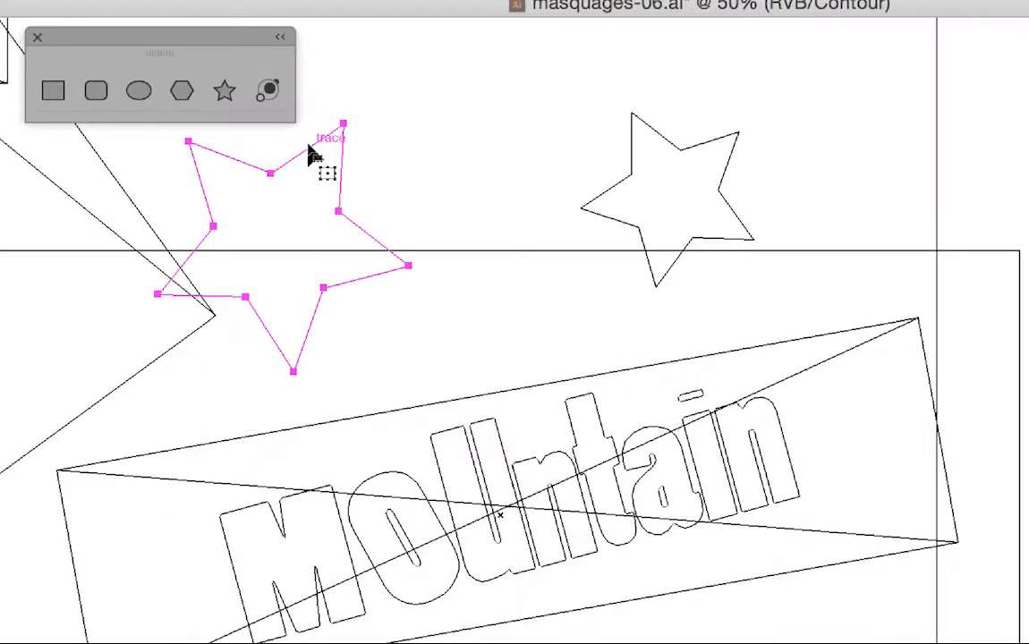
shift+click(413, 170)
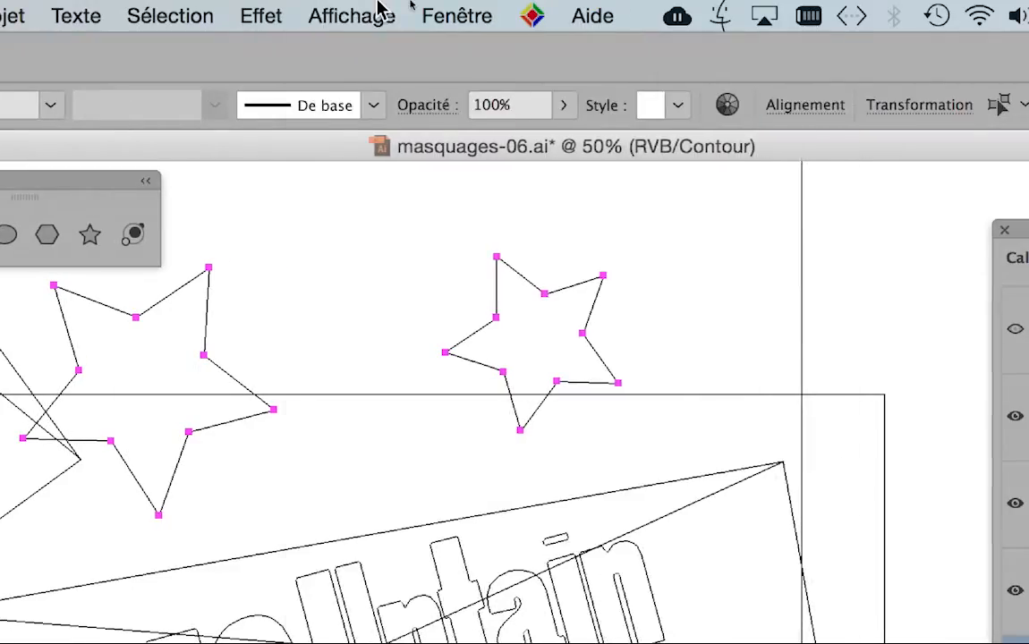
- Return to the GPU preview while keeping the three stars selected
click(422, 15)
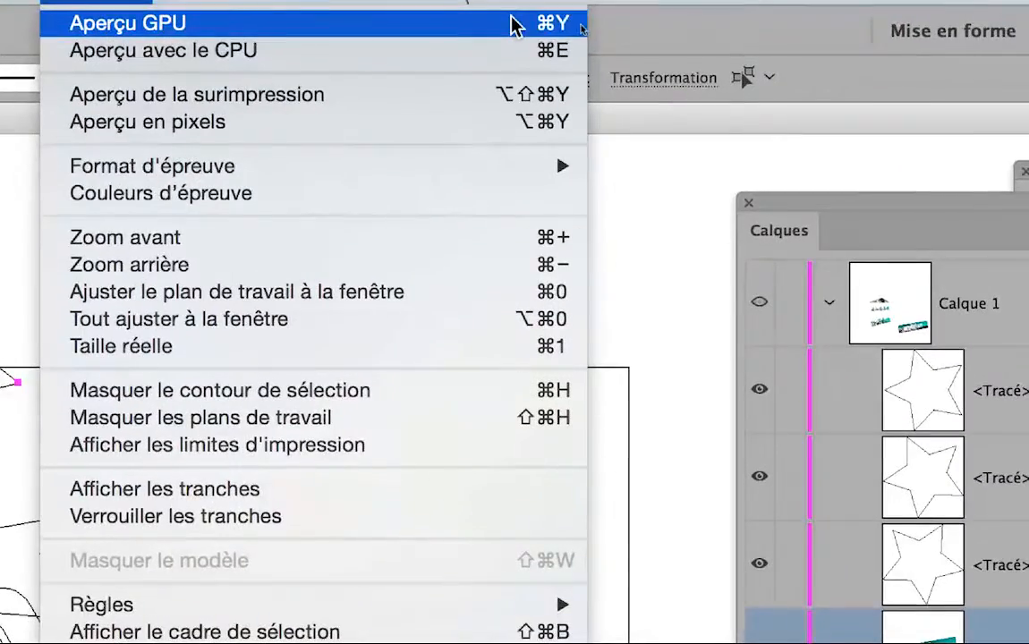
click(163, 3)
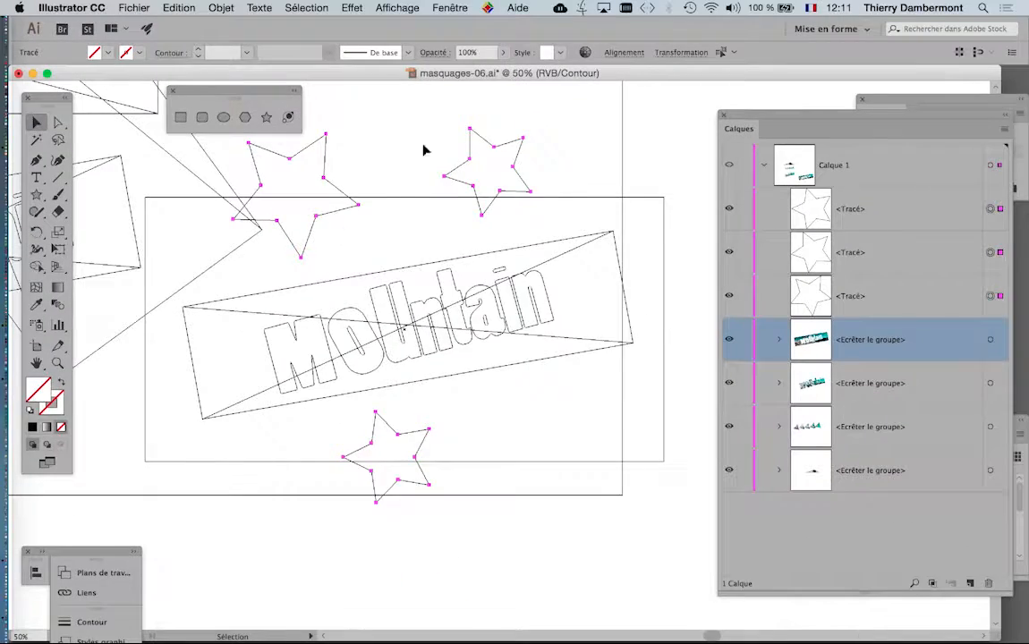
click(397, 8)
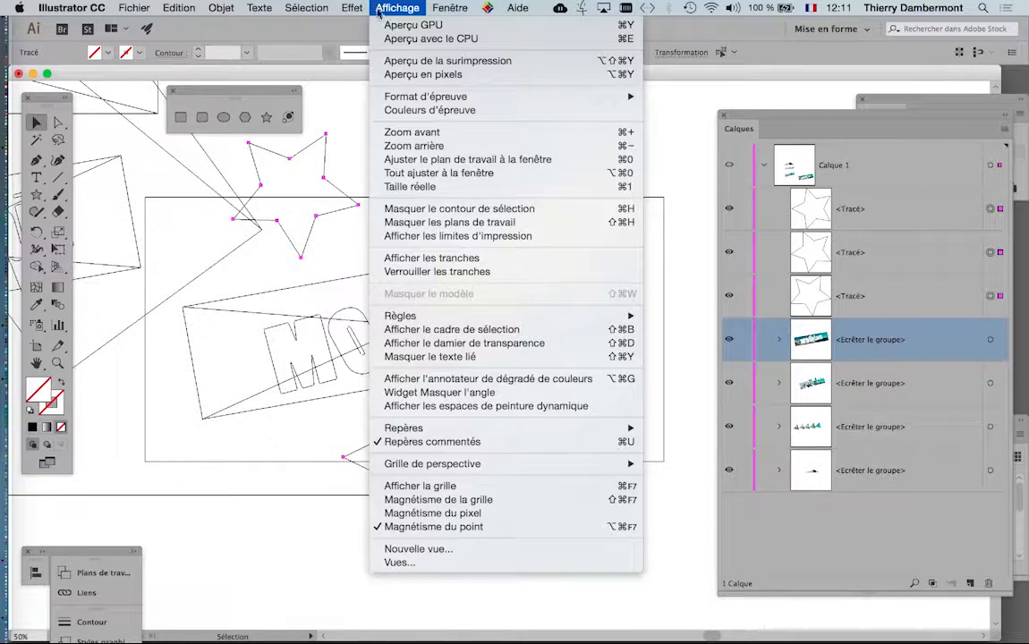
click(394, 21)
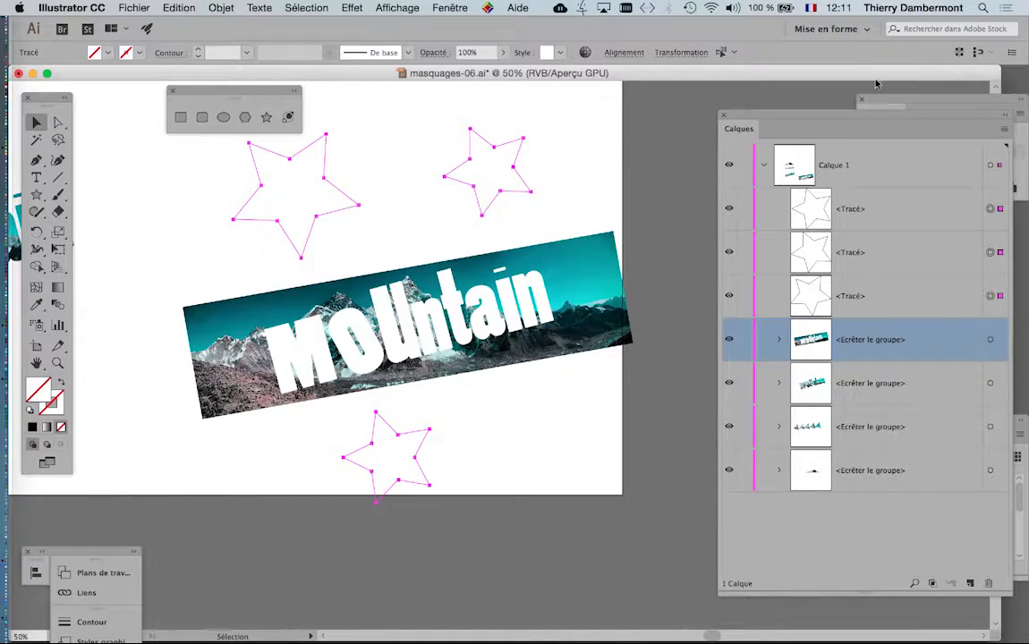
- Move the Layers panel clear of the colour swatches and fill the three stars with the orange C=0 M=50 J=100 N=0
drag(860, 119, 614, 430)
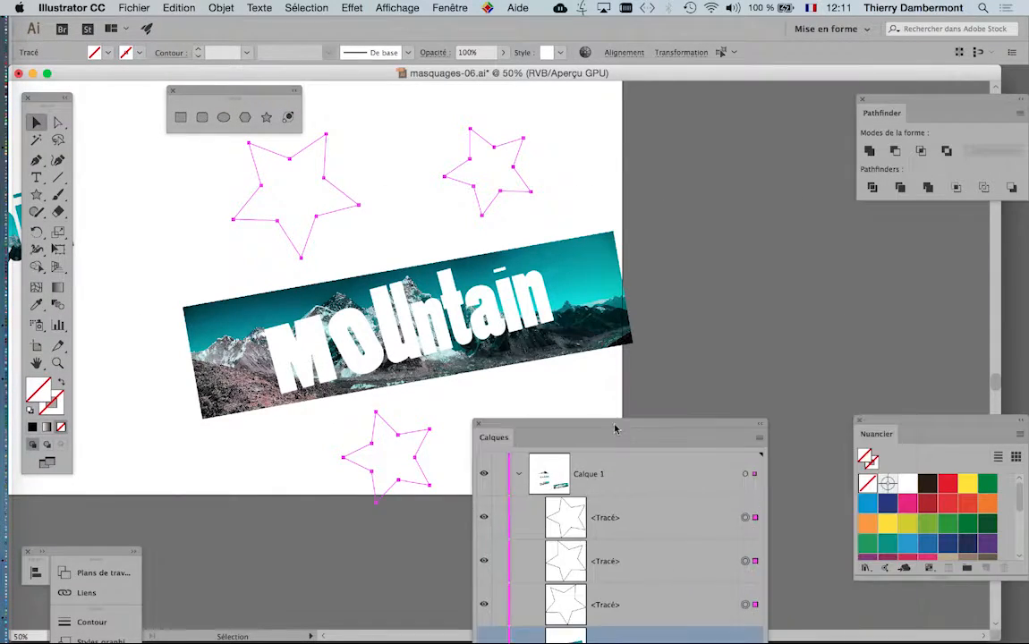
click(909, 506)
click(964, 487)
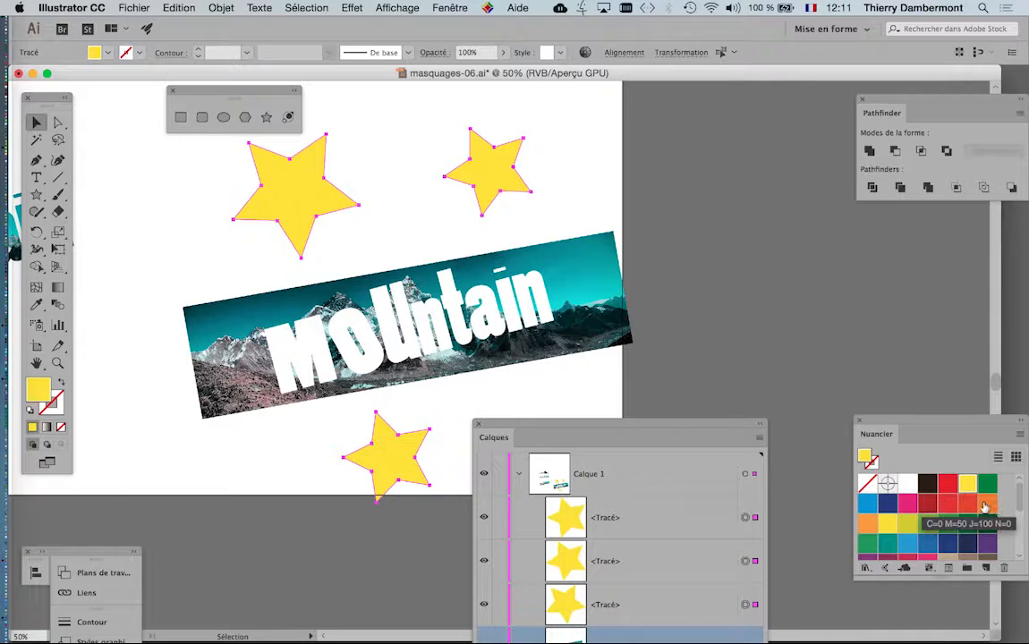
click(986, 501)
- Move the upper-right orange star onto the mountain banner and send it to the back
click(489, 167)
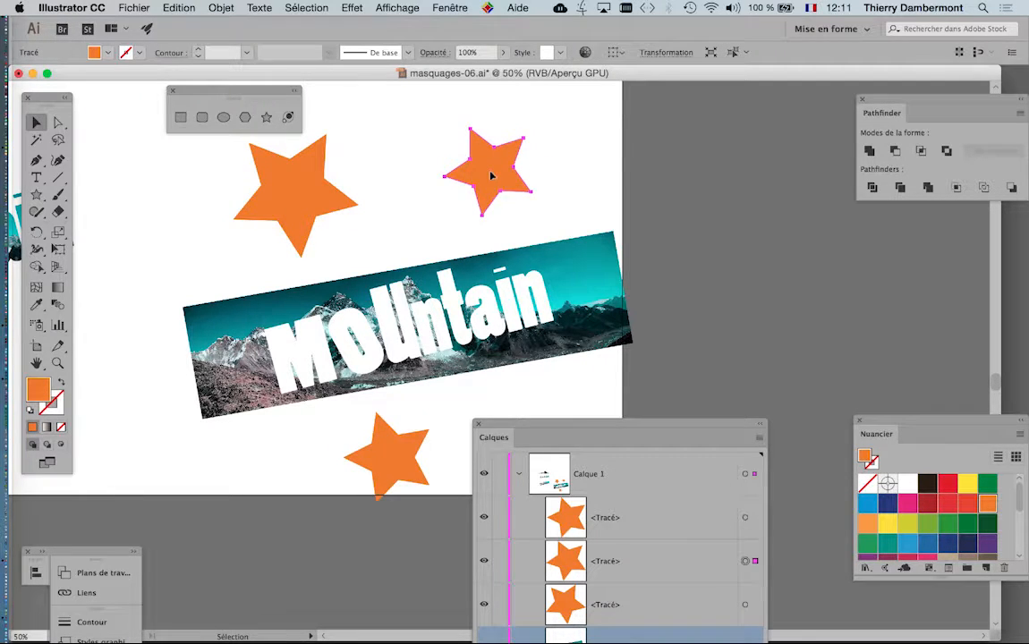
drag(489, 167, 502, 249)
click(221, 7)
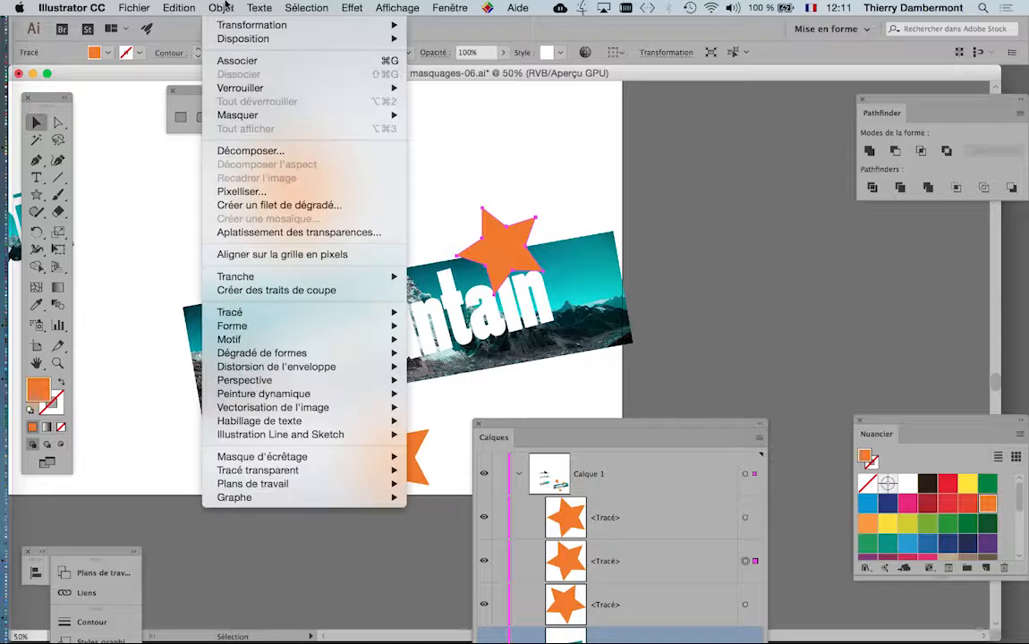
mouse_move(269, 38)
click(450, 80)
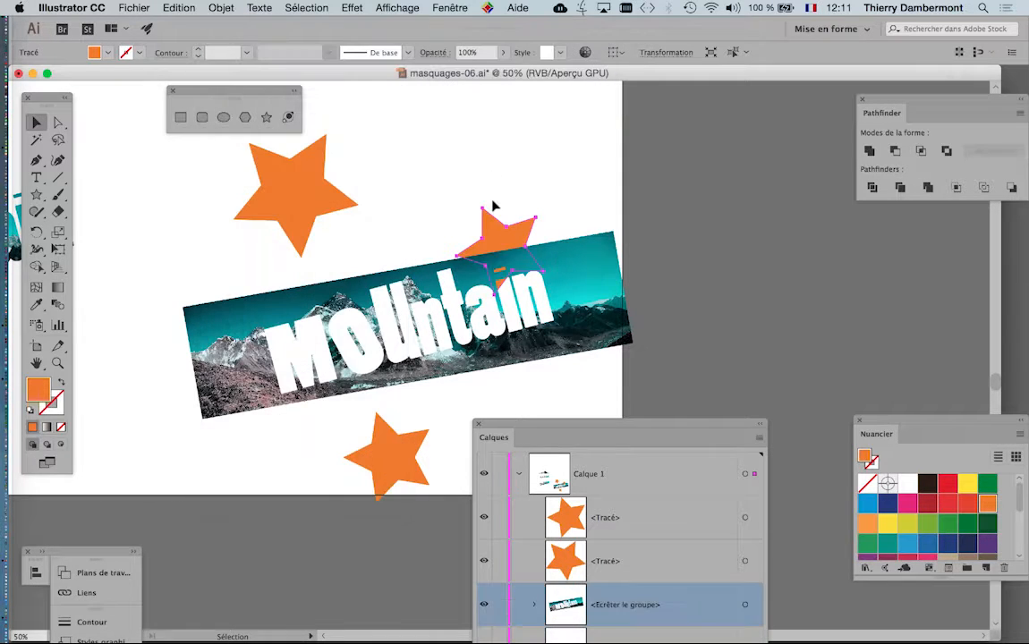
- Place the orange star behind the middle letters of "Mountain" and enlarge it proportionally to roughly double size with Free Transform
drag(499, 233, 489, 305)
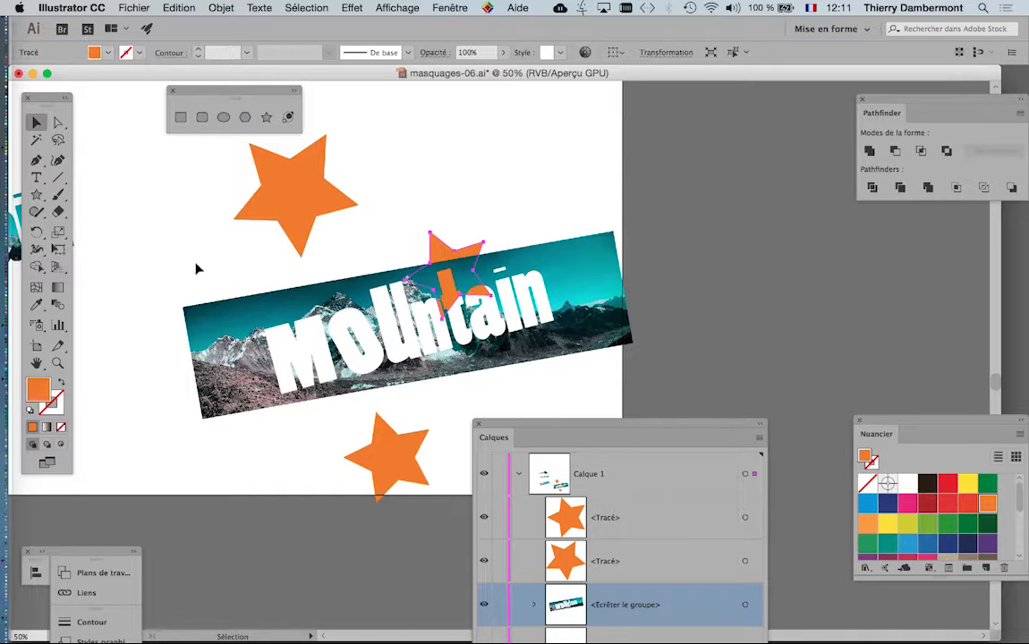
click(58, 249)
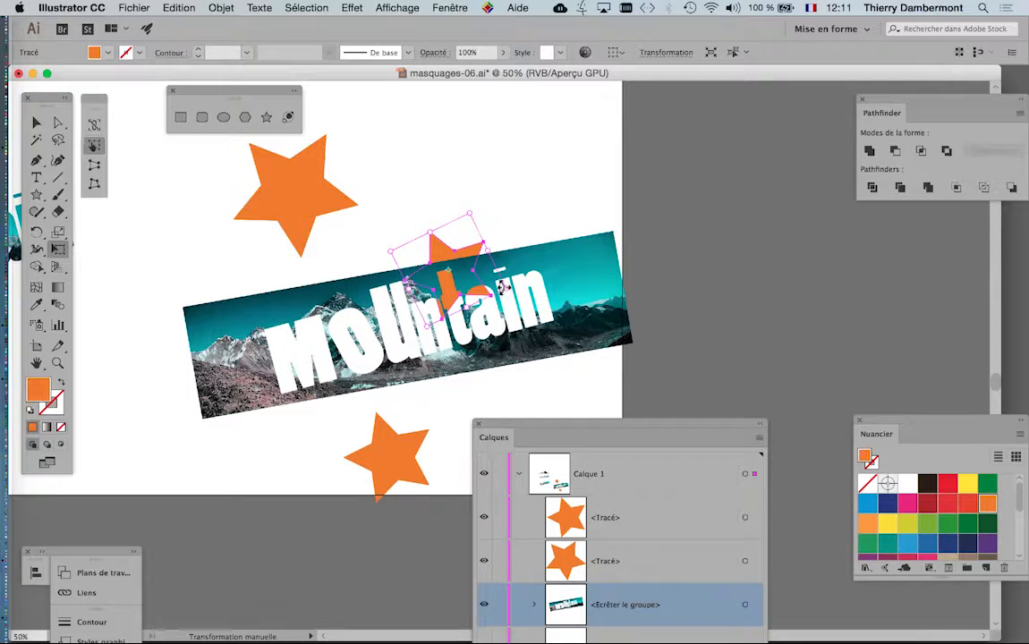
drag(505, 288, 566, 308)
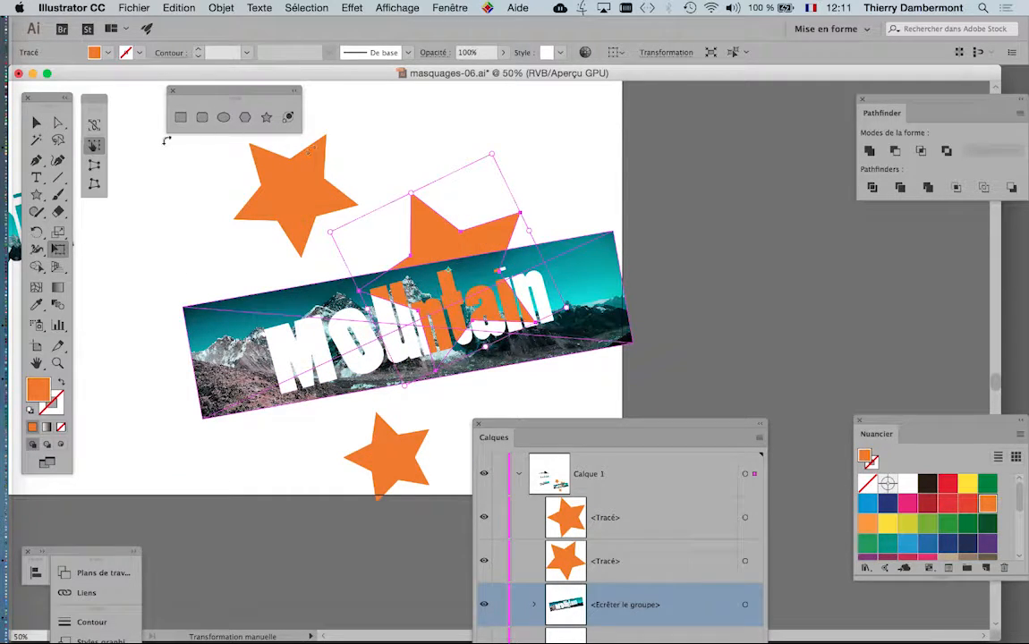
- Fill the upper-left star with yellow and move it down over the first letters of "Mountain"
click(45, 126)
click(267, 193)
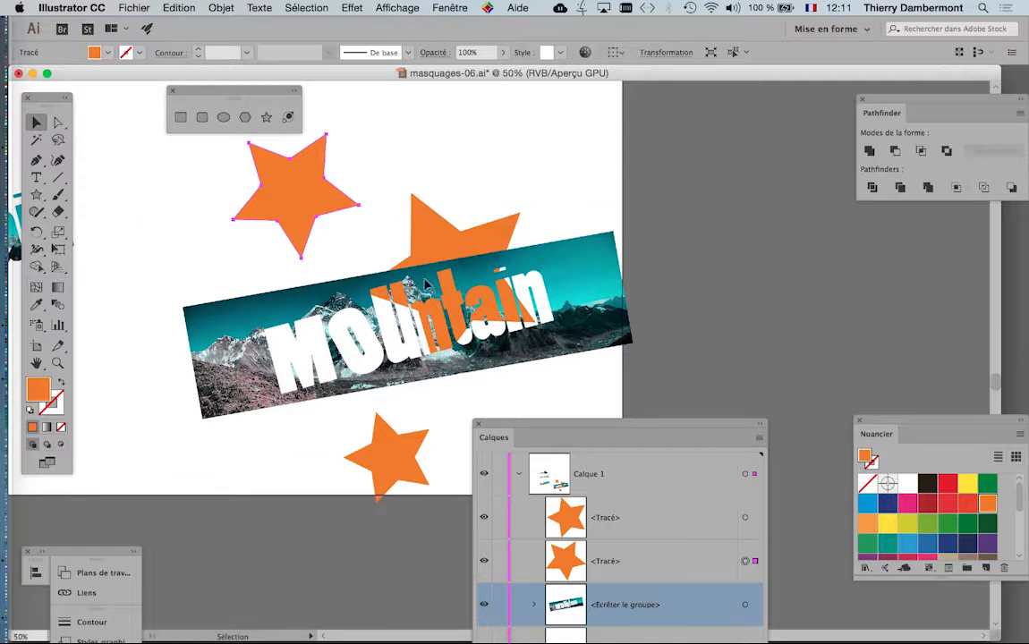
click(969, 485)
drag(324, 222, 314, 329)
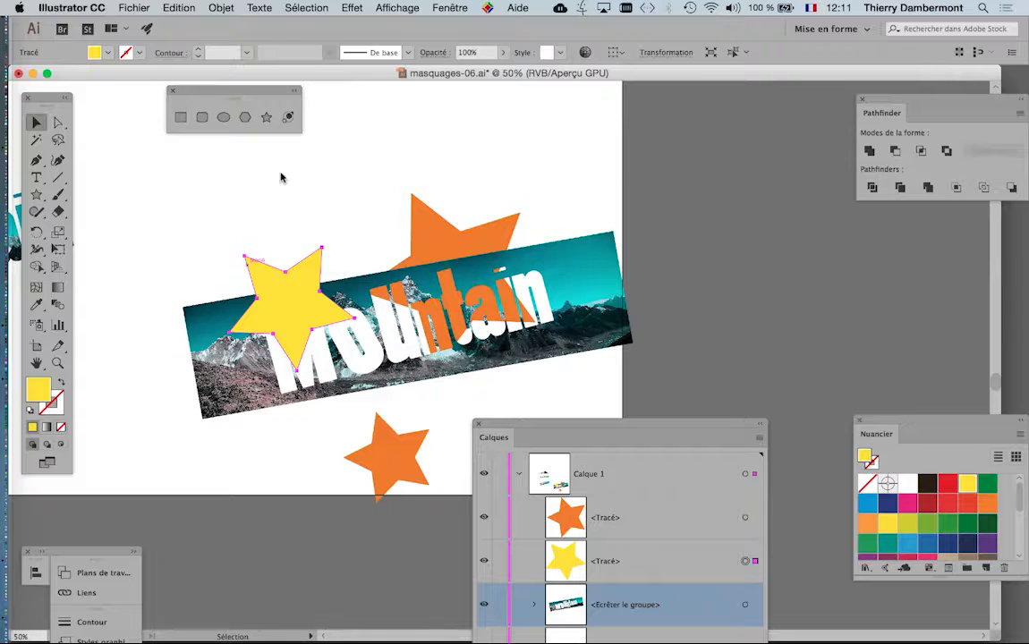
- Send the yellow star to the back and adjust its position behind the letters "Mo"
click(221, 7)
mouse_move(268, 39)
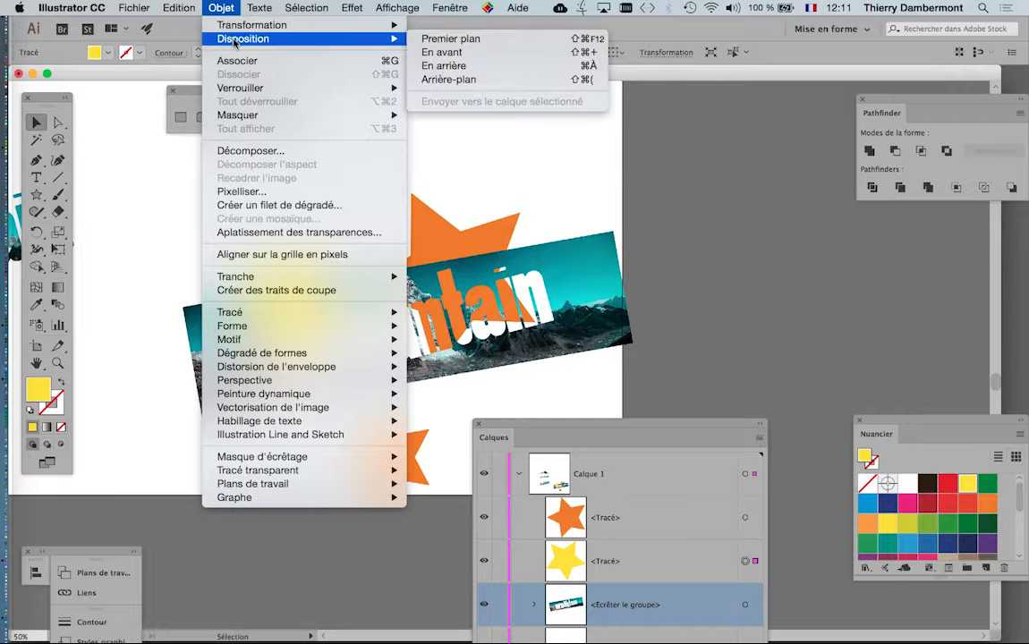
click(465, 80)
drag(272, 282, 270, 324)
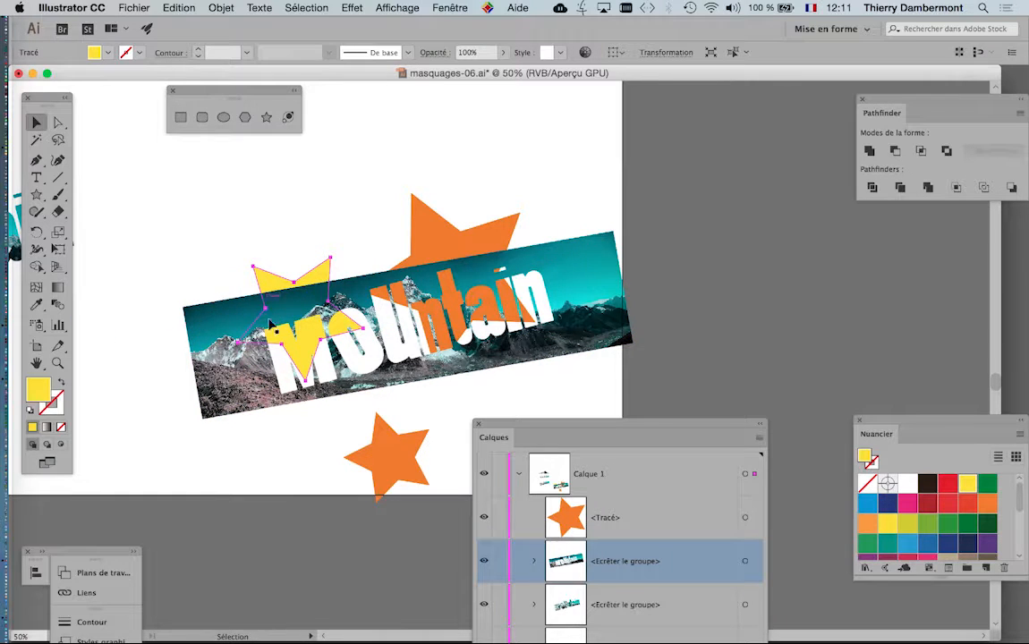
- Fill the star below the mountain banner with green and send it to the back
click(392, 464)
click(870, 505)
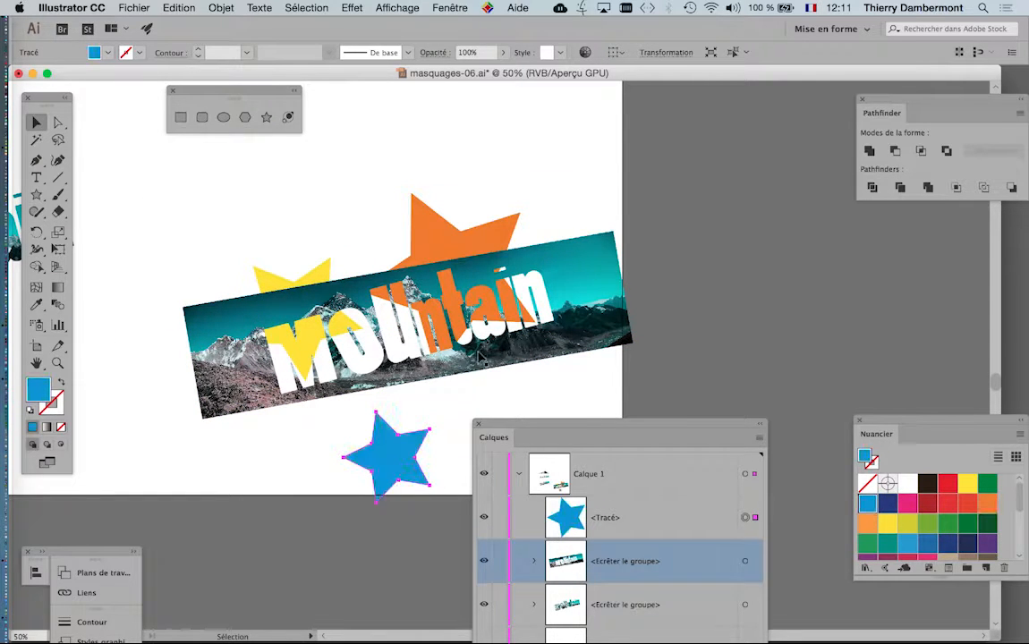
click(223, 7)
click(937, 534)
click(220, 7)
mouse_move(223, 39)
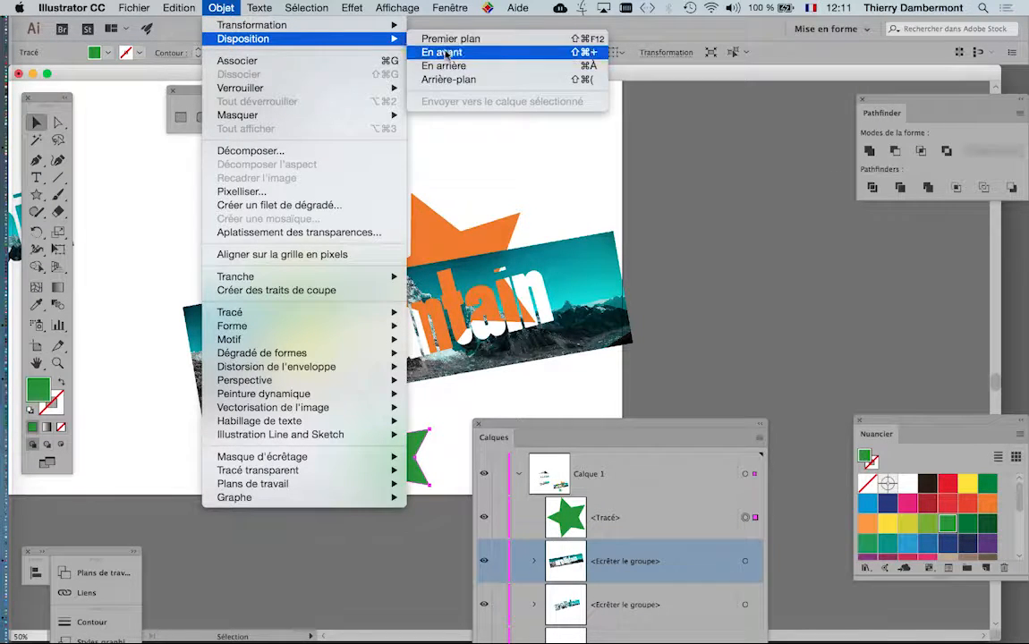
key(shift+super+()
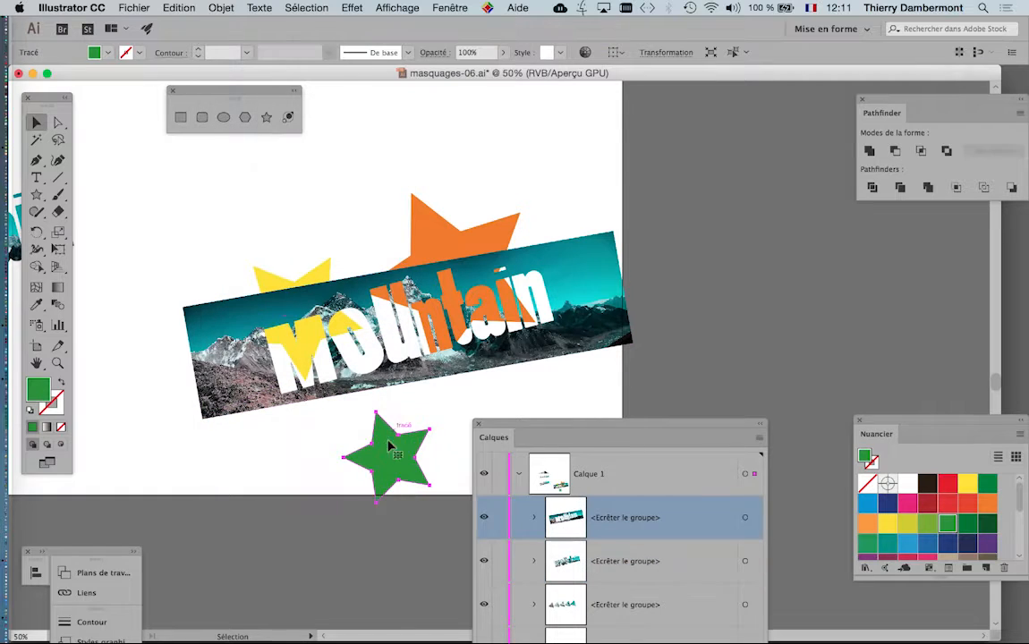
- Move the green star up behind the lower edge of the banner and enlarge it proportionally with Free Transform
drag(385, 455, 371, 384)
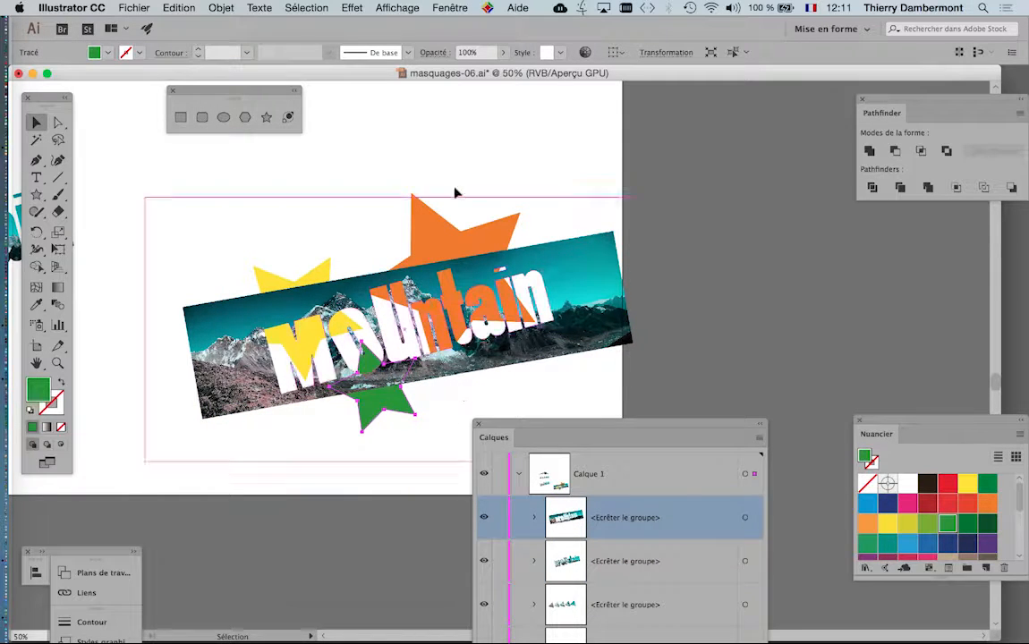
click(58, 248)
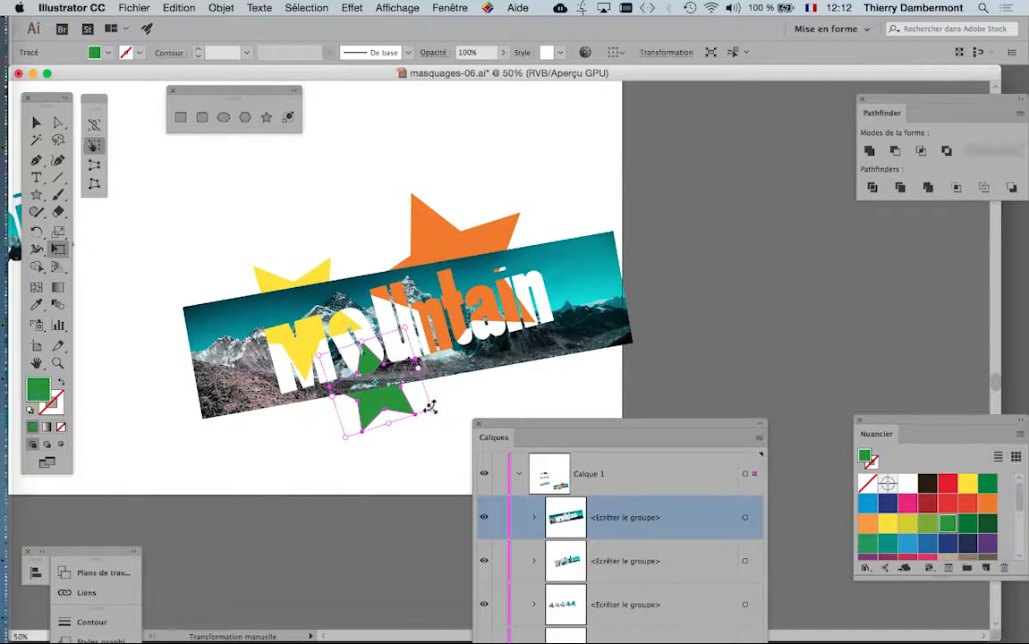
drag(430, 407, 348, 423)
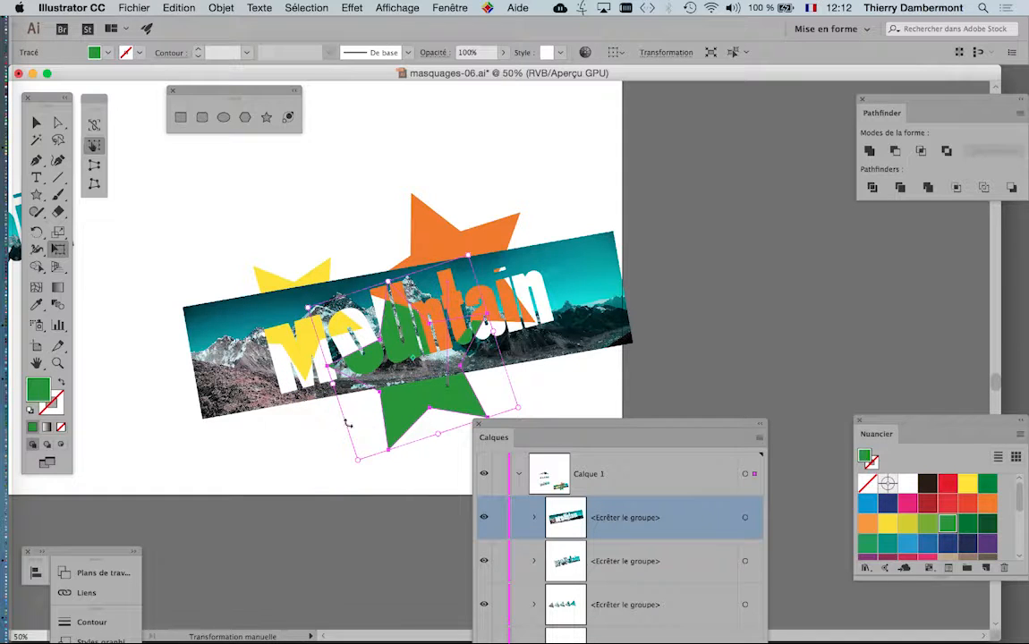
- Move the green star down and to the left so it shows behind the lower part of "Mou"
click(39, 125)
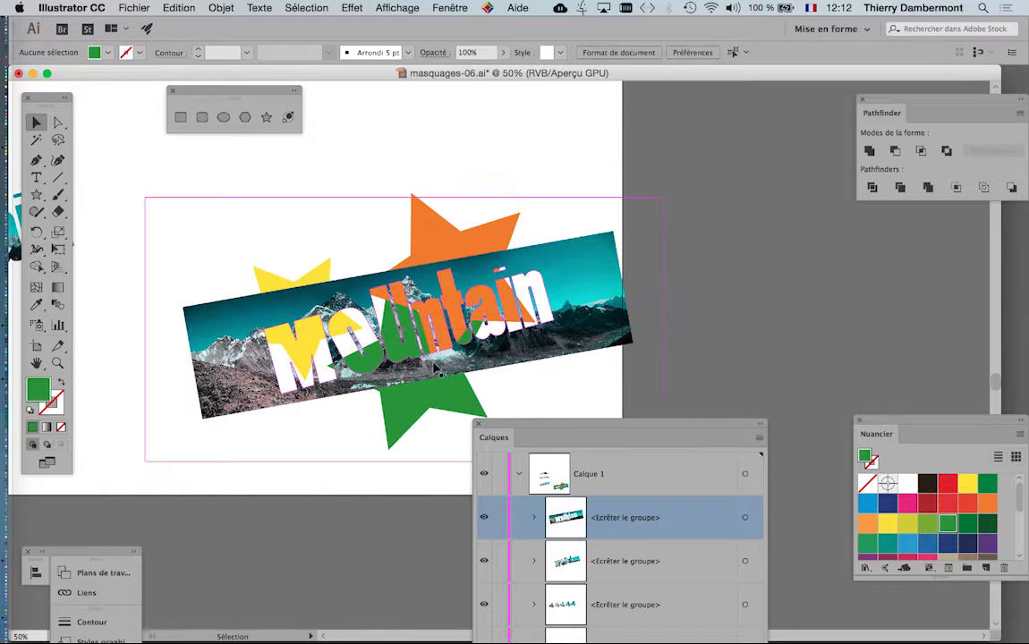
click(402, 394)
scroll(402, 394, up, 2)
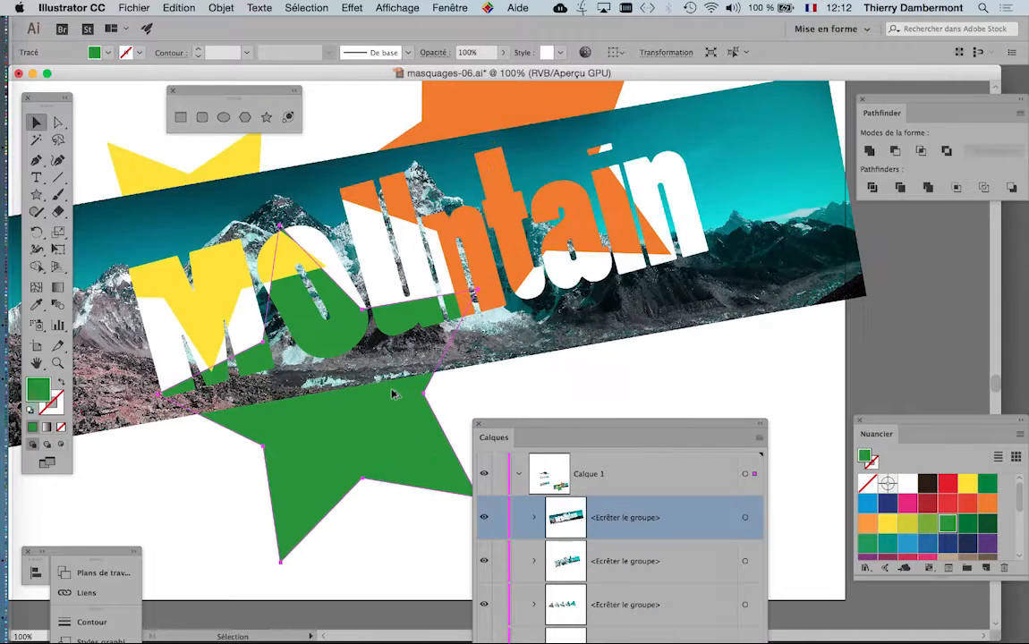
click(505, 391)
scroll(380, 213, down, 2)
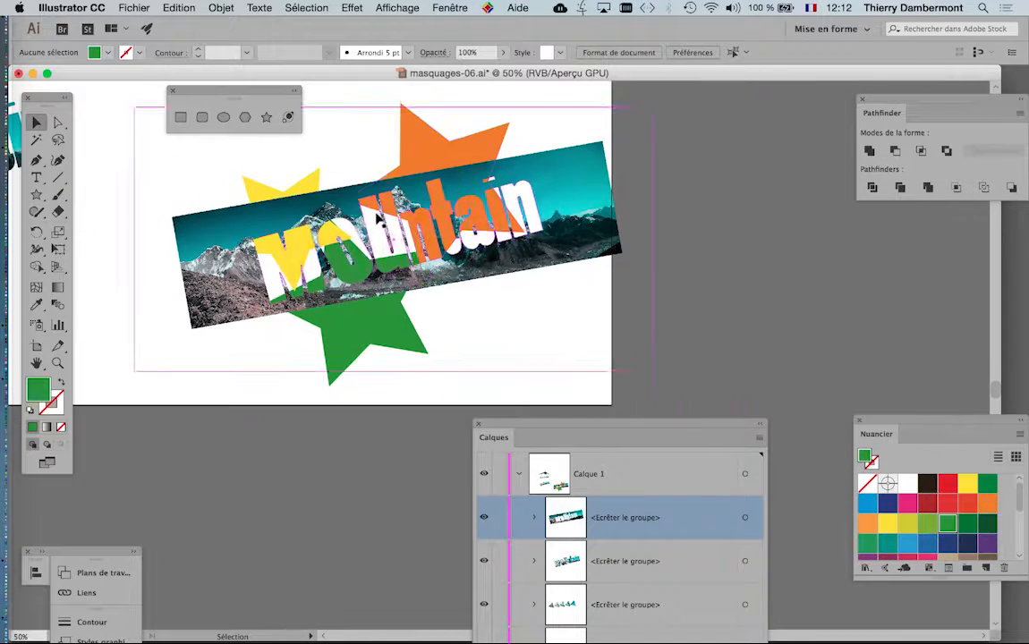
- Select and copy the inverted-mask mountain banner together with its yellow, orange and green stars
key(super+a)
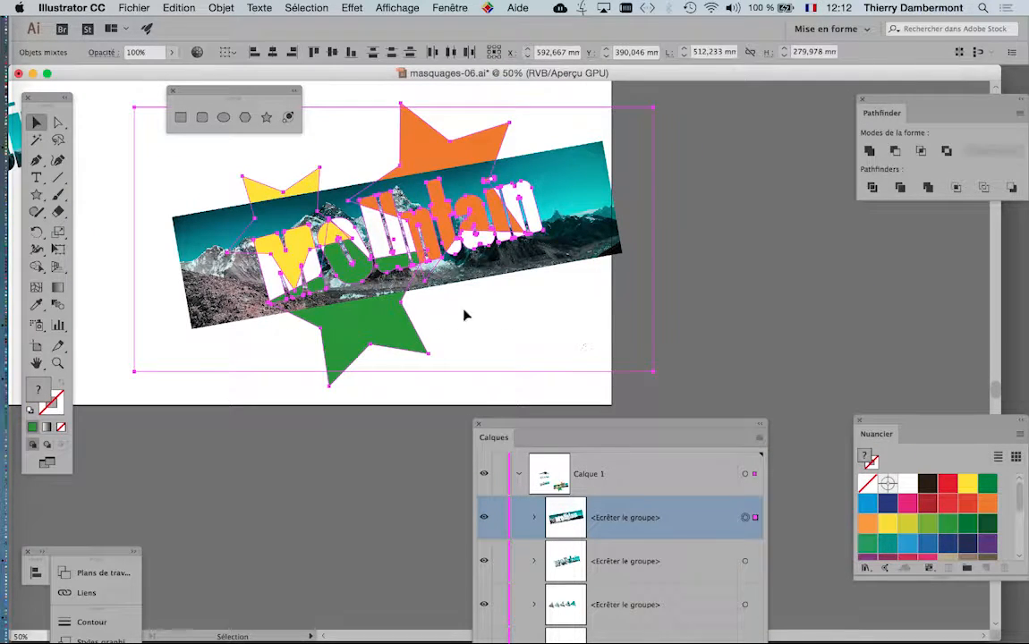
click(402, 394)
scroll(432, 393, down, 1)
drag(274, 188, 547, 426)
- Create a new document and paste the copied banner and stars into it
click(134, 7)
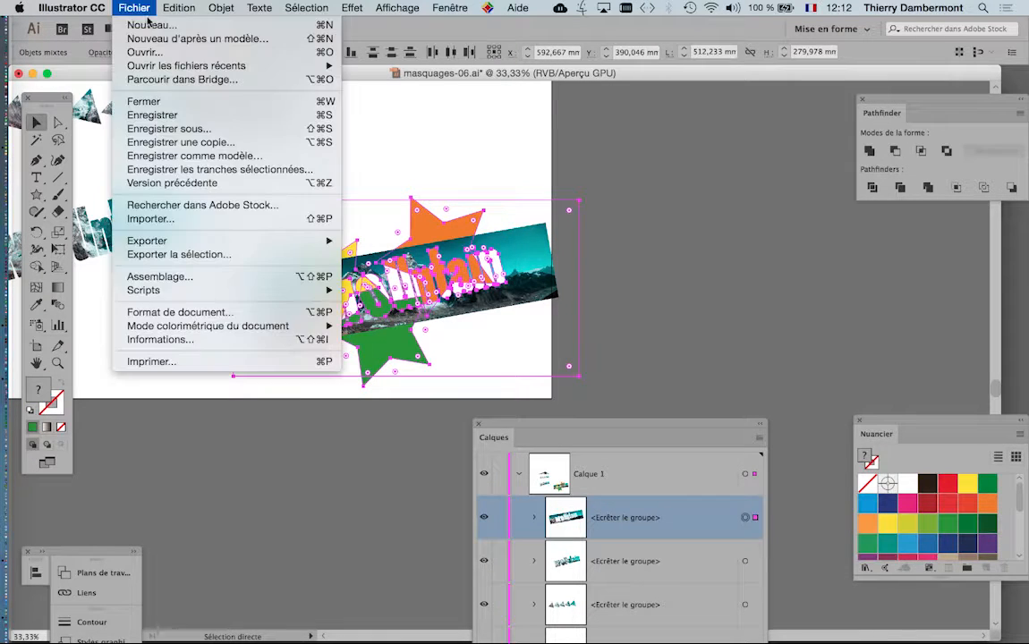
click(161, 23)
click(613, 414)
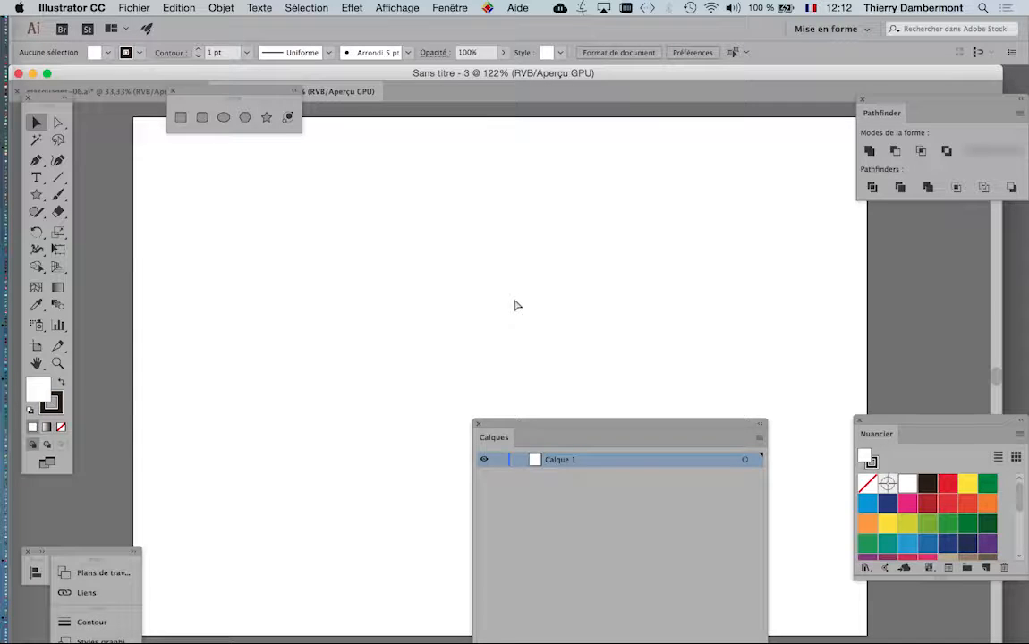
key(super+v)
key(super+1)
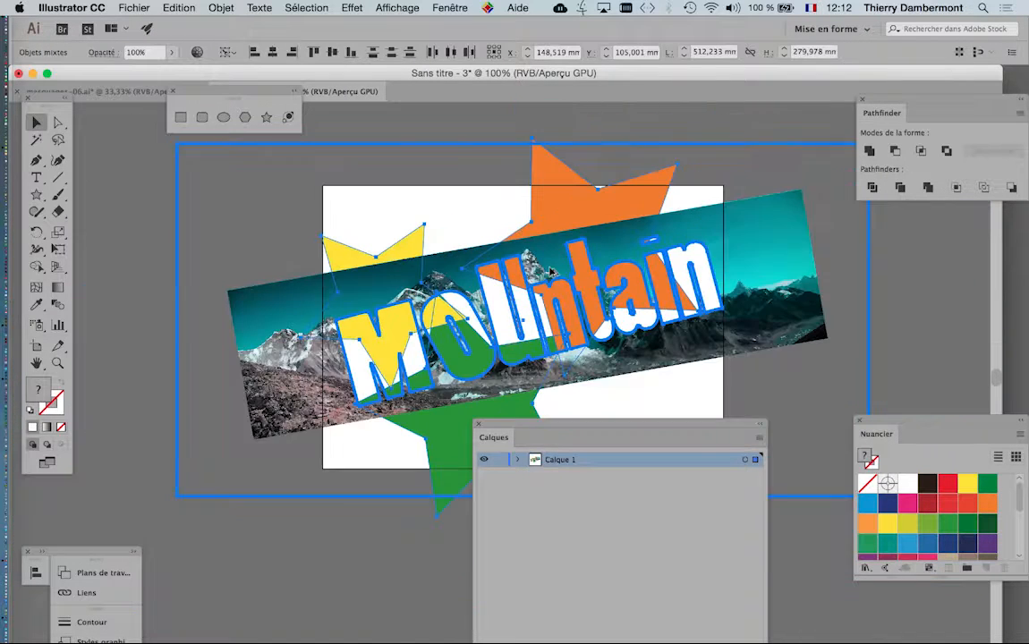
key(super+minus)
key(super+minus)
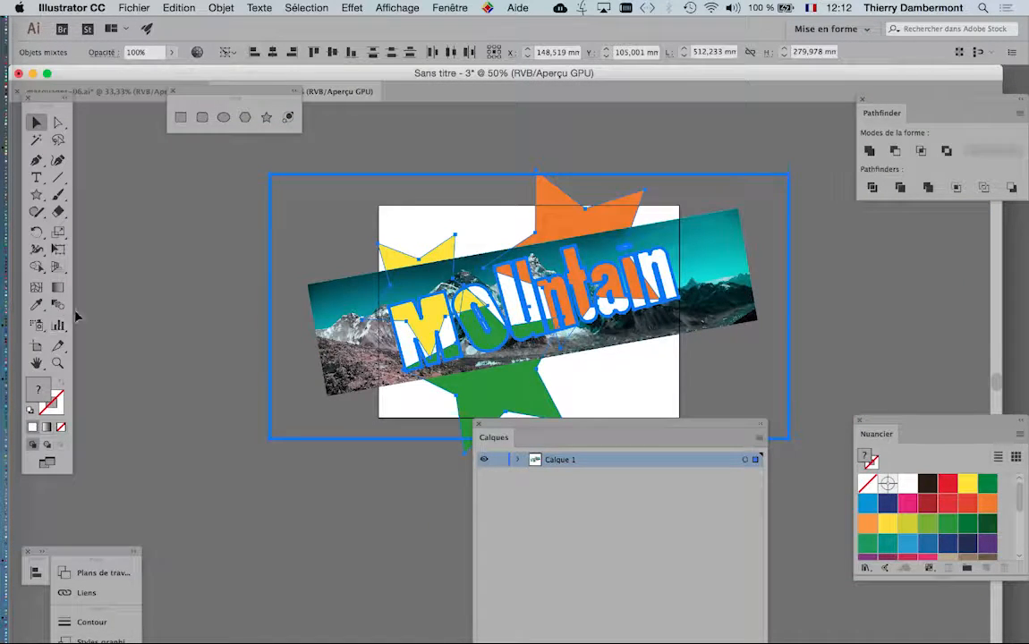
click(147, 315)
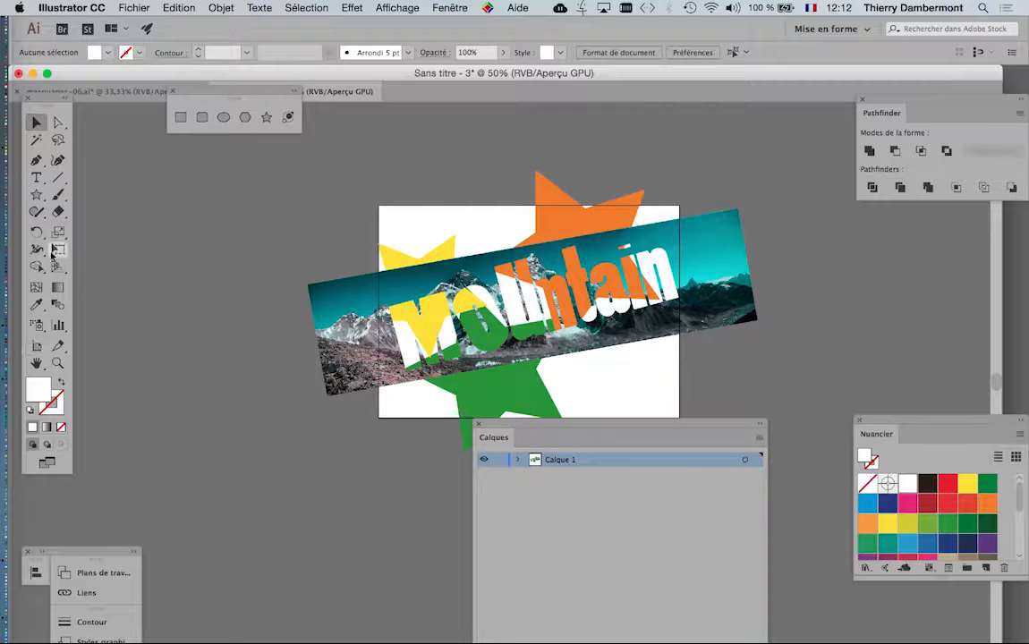
- Enlarge the artboard from its lower-left and upper-right corners so it encloses the full width of the mountain banner
click(35, 345)
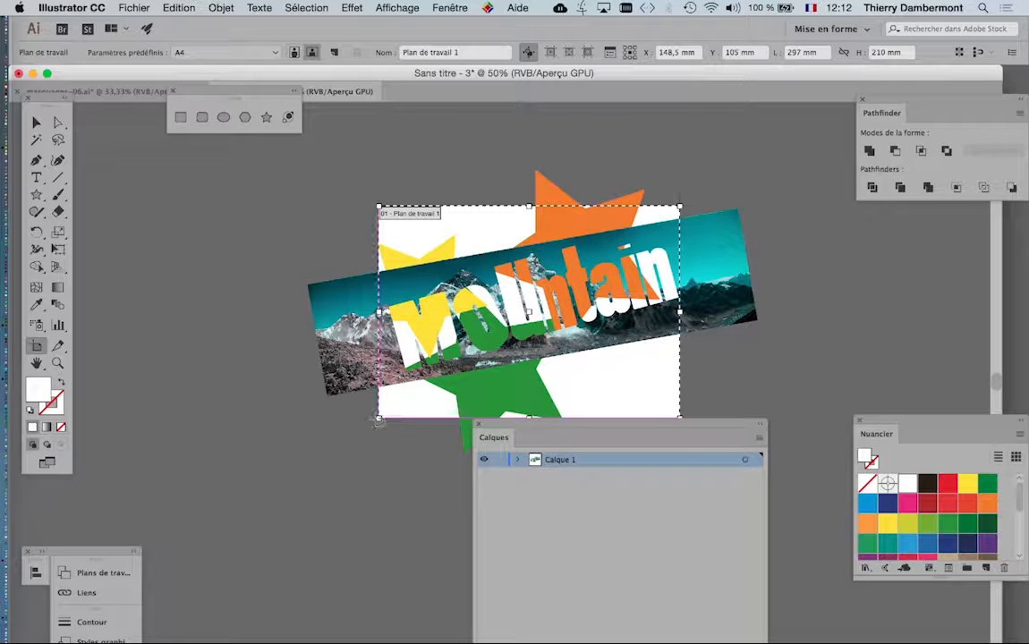
drag(381, 419, 300, 447)
click(373, 423)
drag(378, 418, 290, 445)
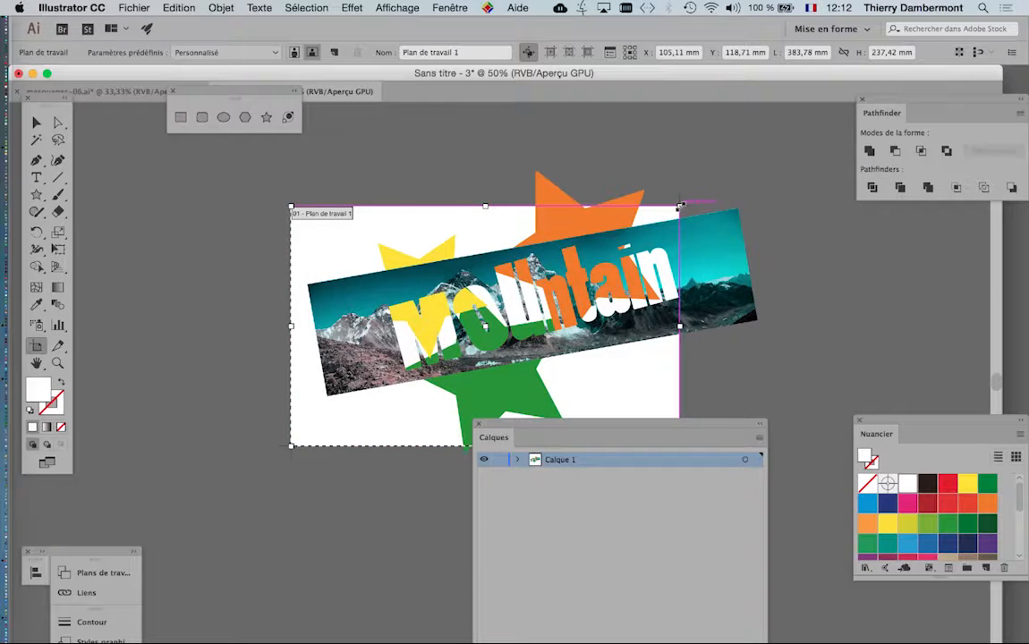
drag(680, 206, 766, 186)
click(38, 122)
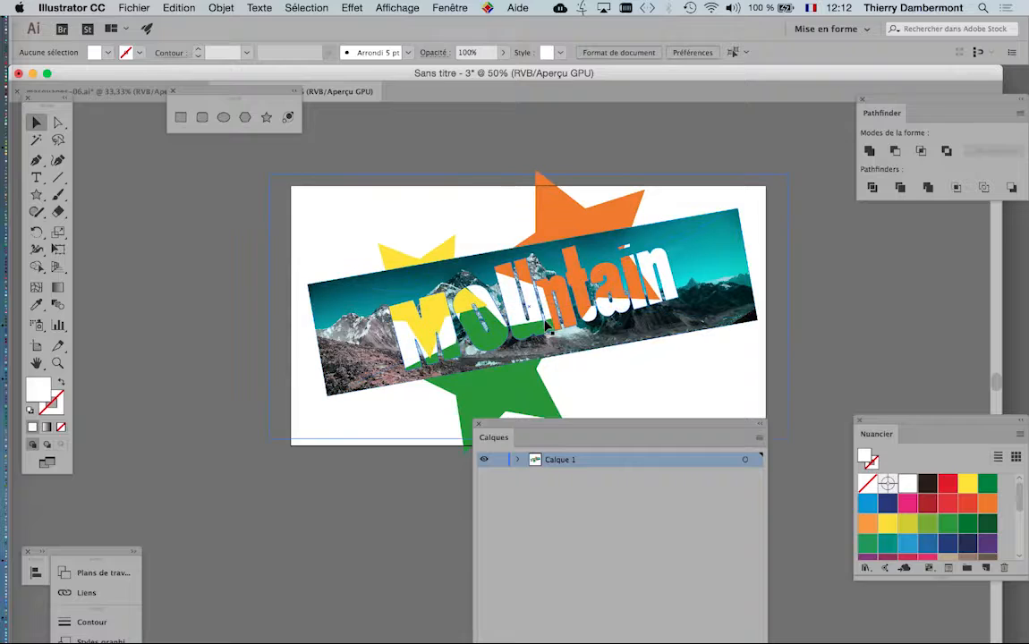
- Save the document as "texte avec etoiles qui depassent.ai" in Adobe Illustrator format with the Illustrator CC version
scroll(546, 323, up, 1)
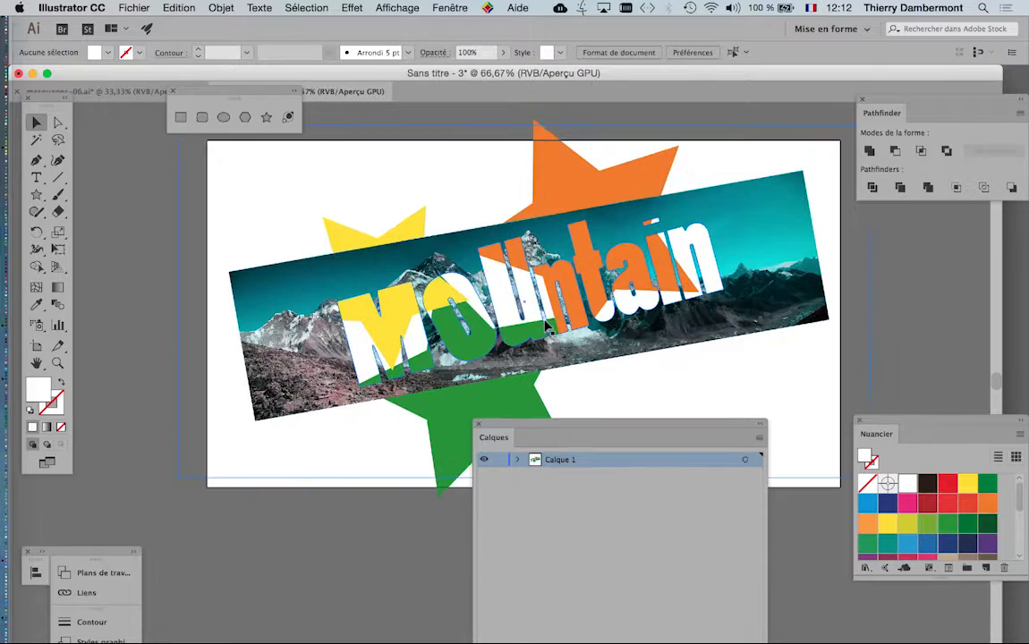
click(136, 7)
click(183, 126)
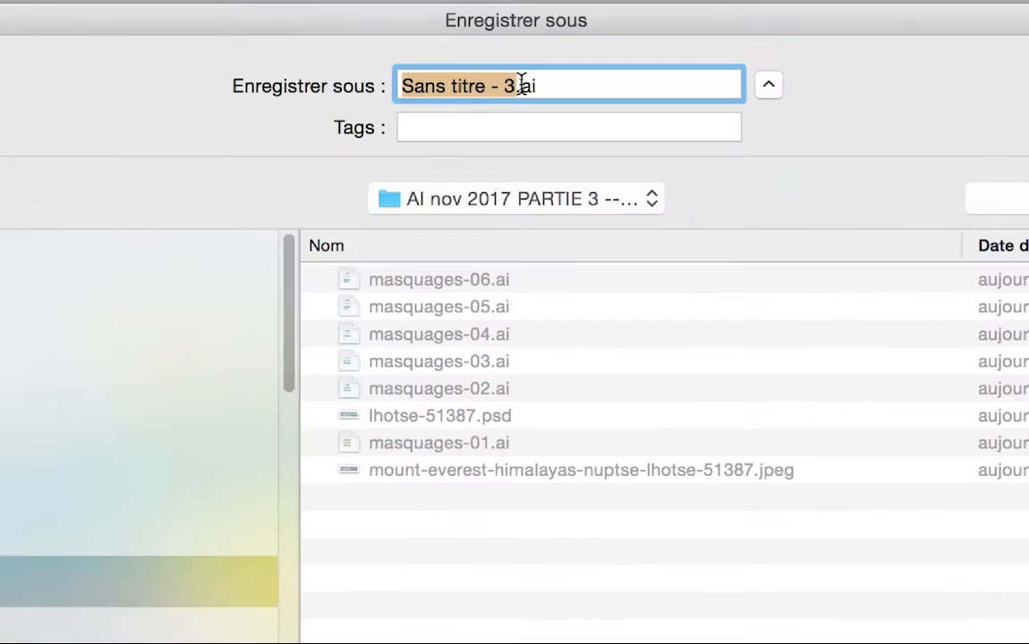
text(texte a)
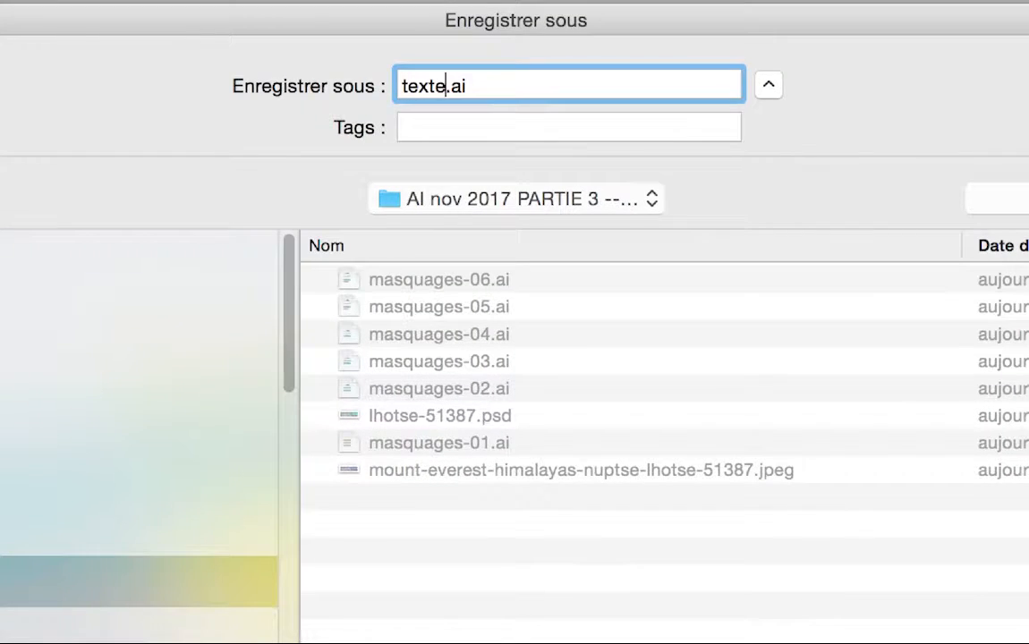
text(vec etoiles qui d)
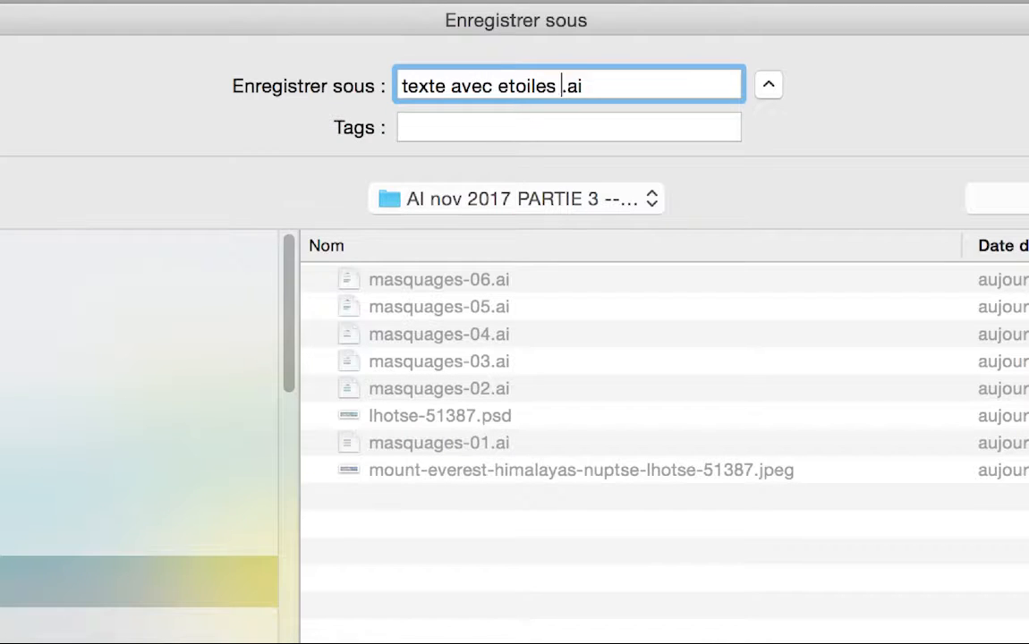
text(epassent)
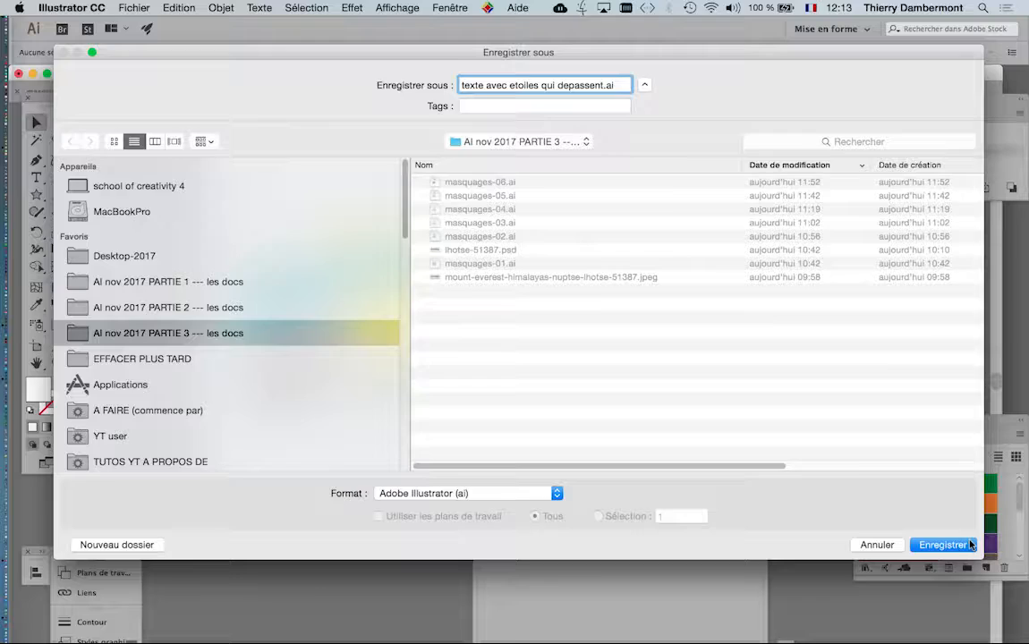
key(Return)
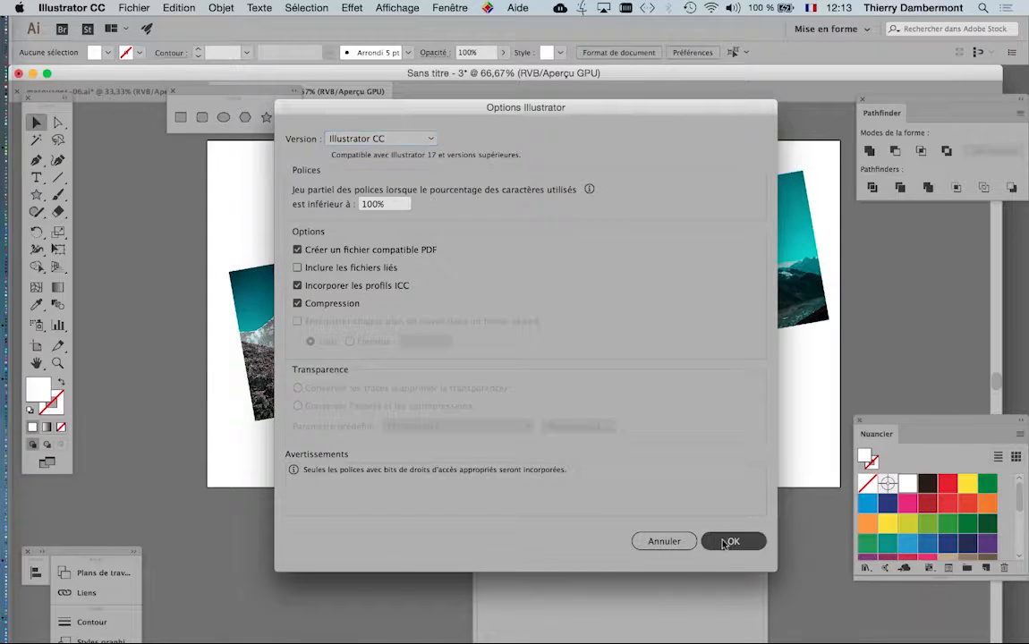
click(729, 541)
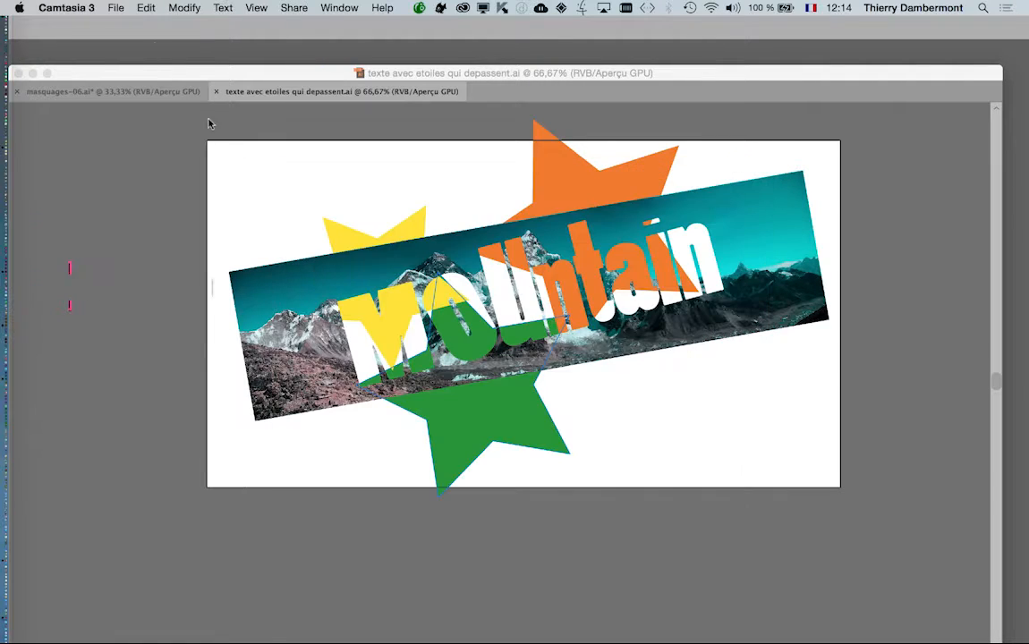
- Switch to InDesign and hide all other applications
key(super+Tab)
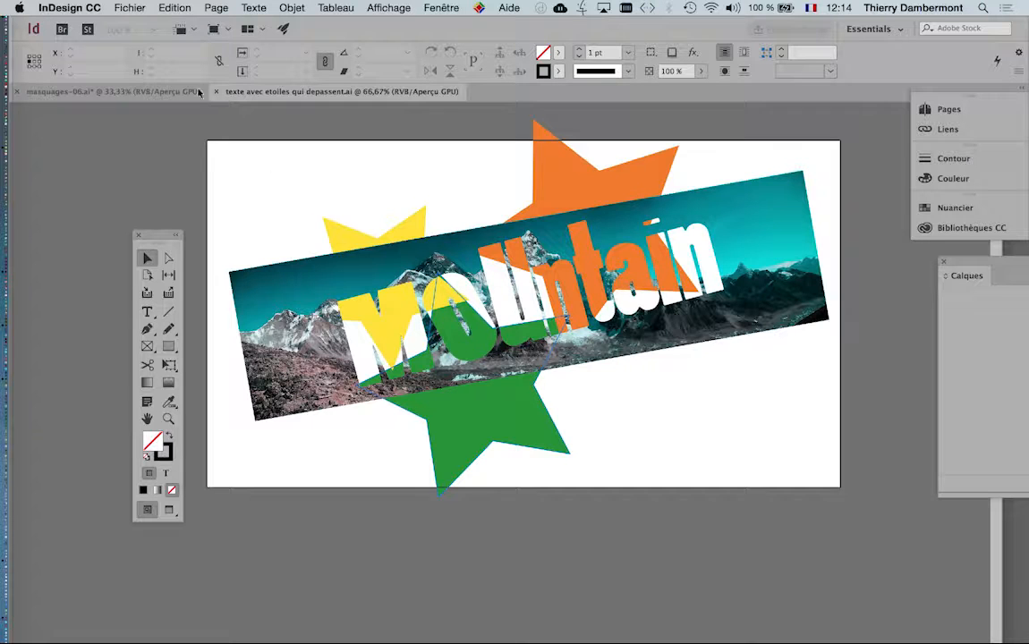
click(102, 7)
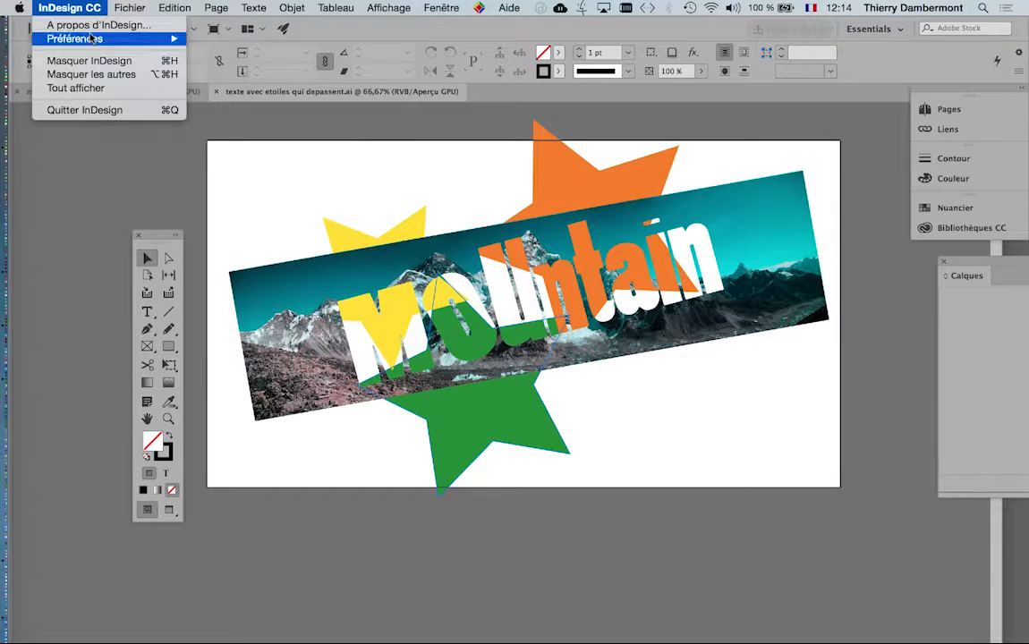
key(alt)
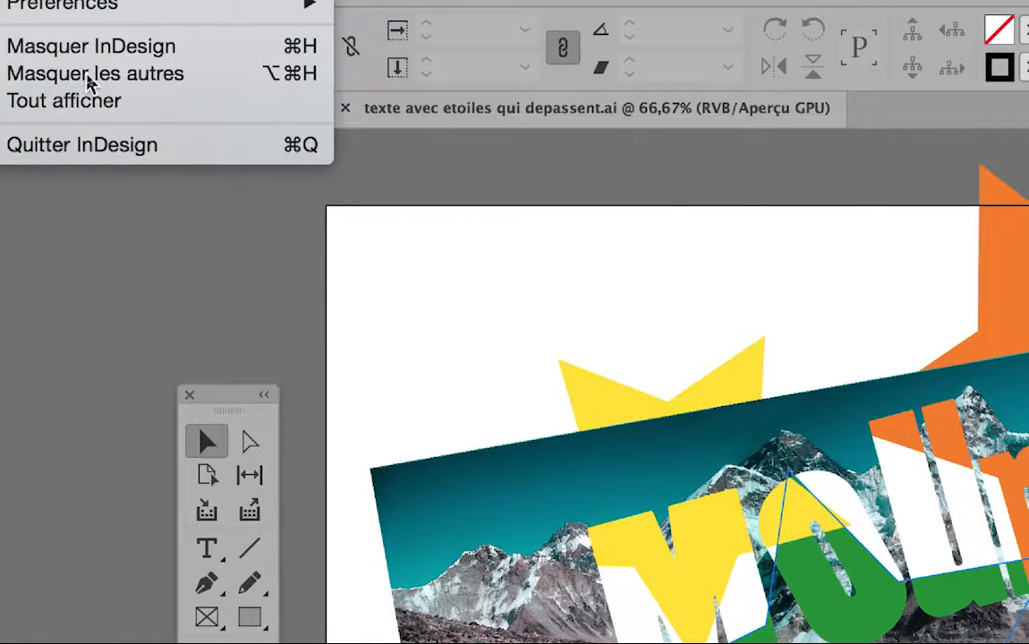
click(90, 75)
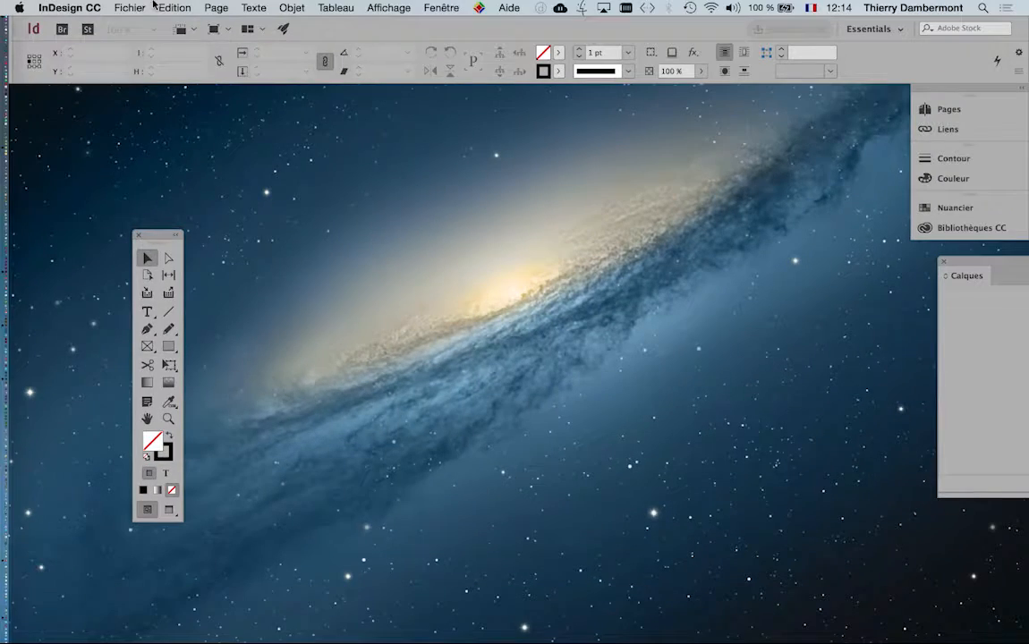
- Create a new one-page A4 portrait document with the default print settings
click(136, 8)
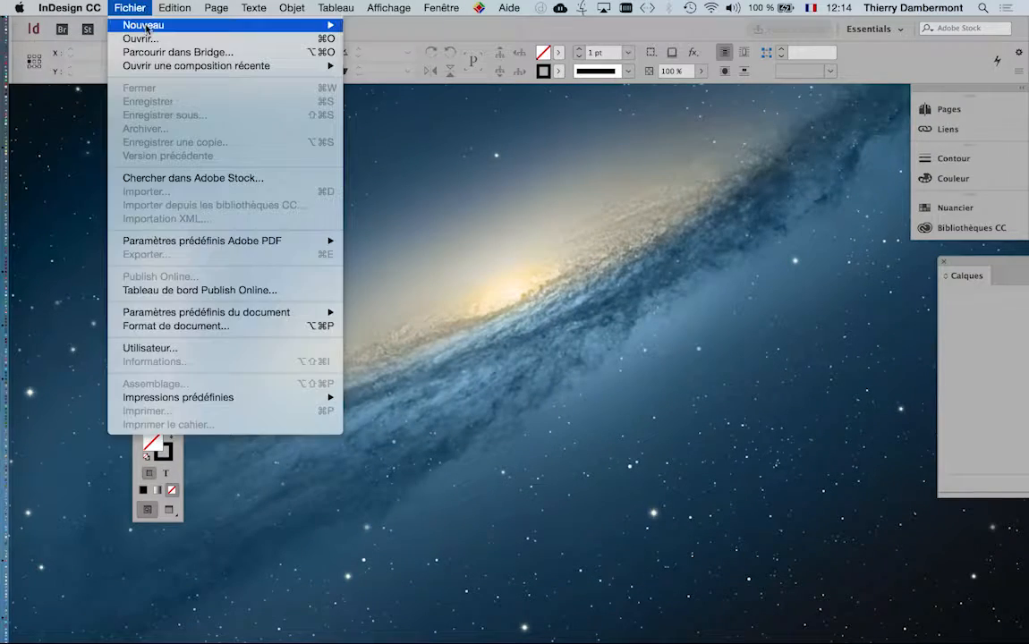
mouse_move(173, 26)
click(391, 30)
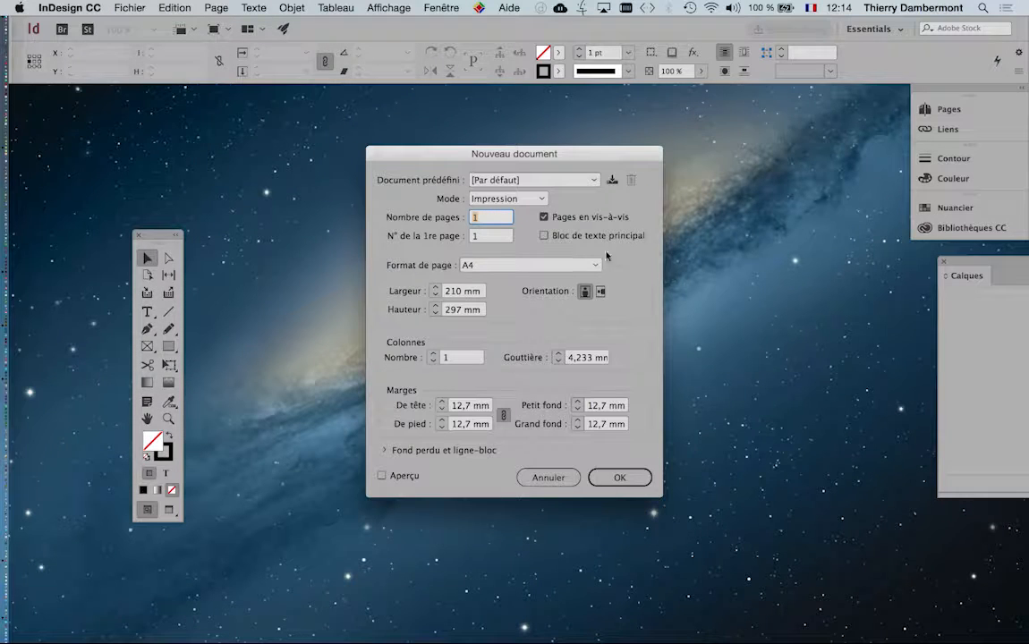
click(617, 476)
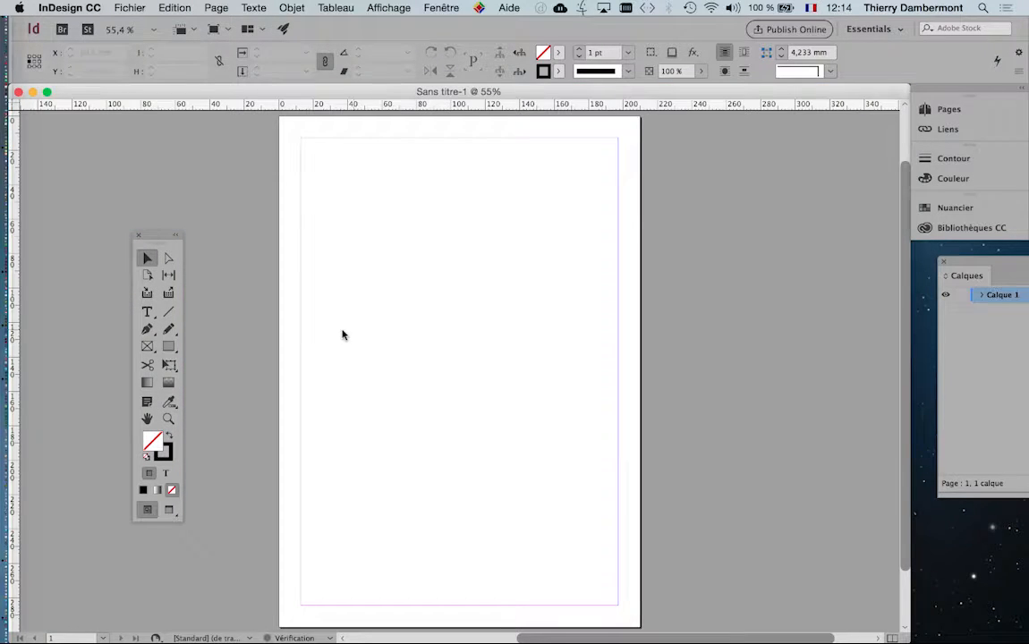
- Import "texte avec etoiles qui depassent.ai" from the PARTIE 3 folder and place it about 165 mm wide in the upper half of the page
click(128, 8)
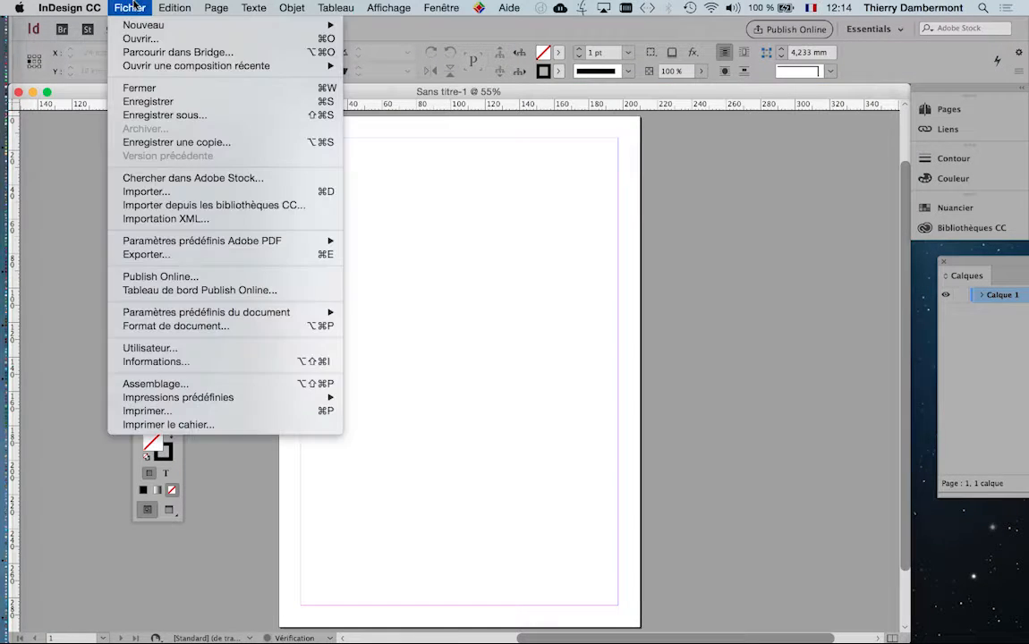
click(144, 192)
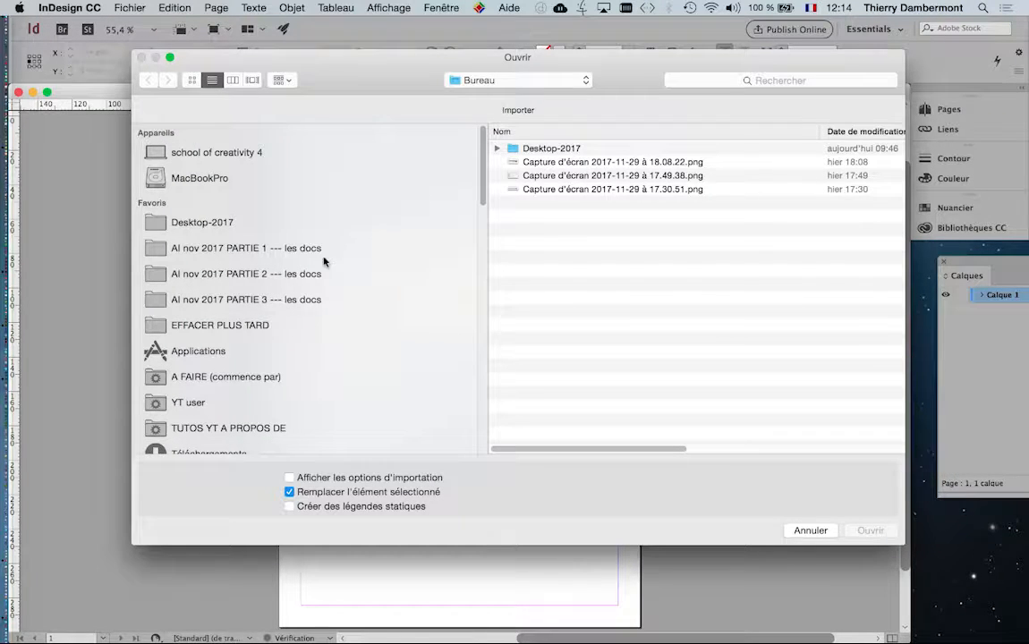
click(208, 217)
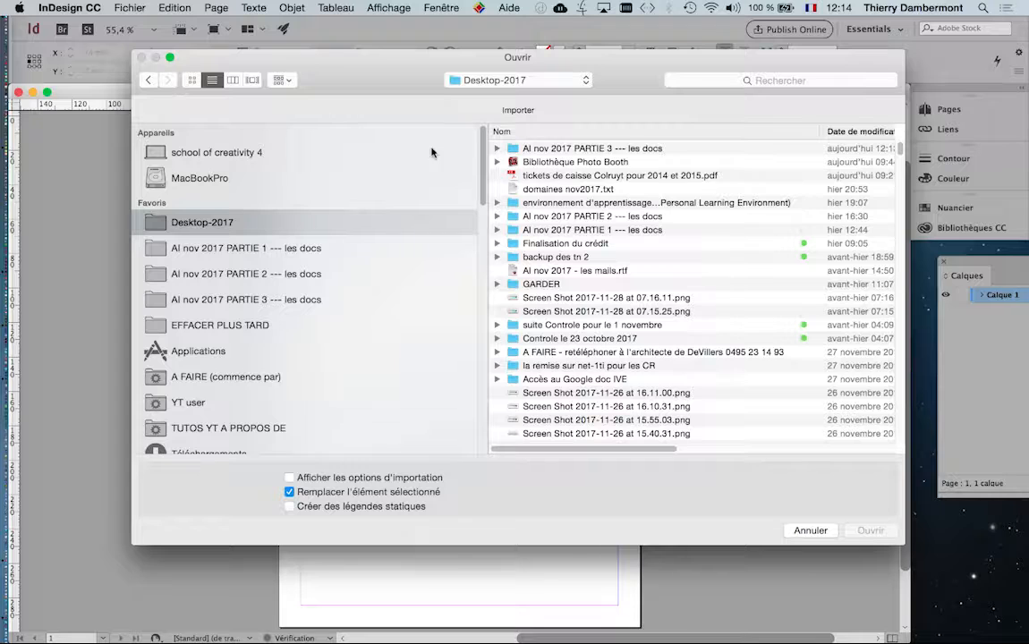
click(317, 299)
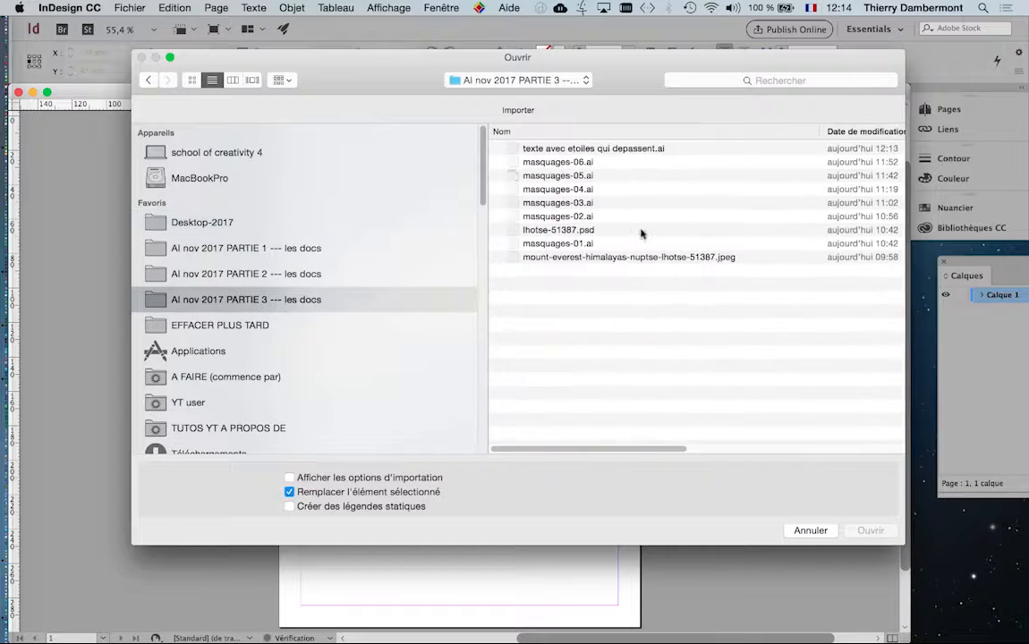
click(675, 149)
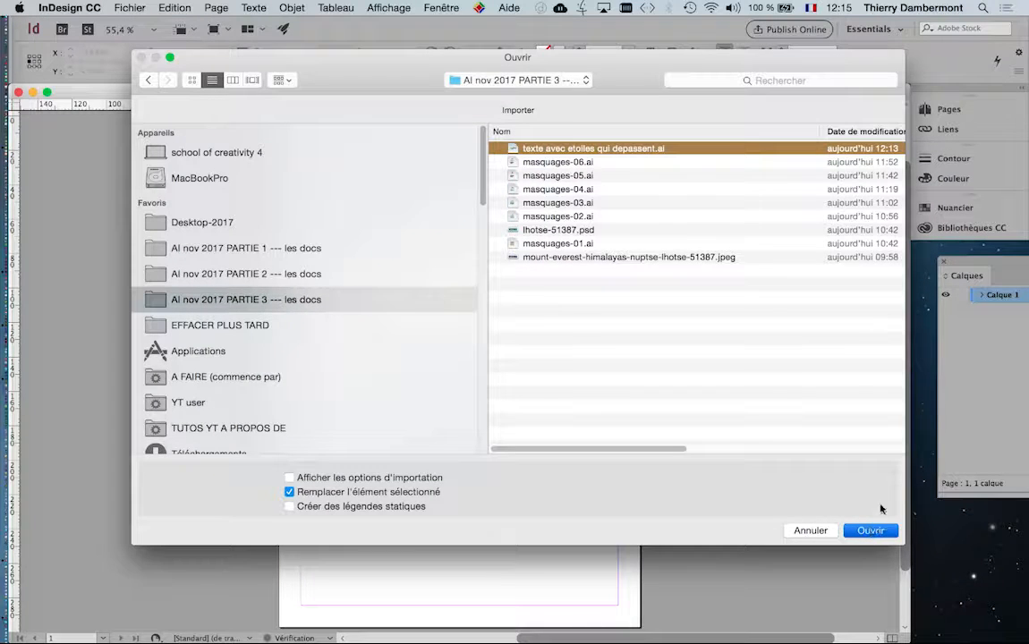
key(Return)
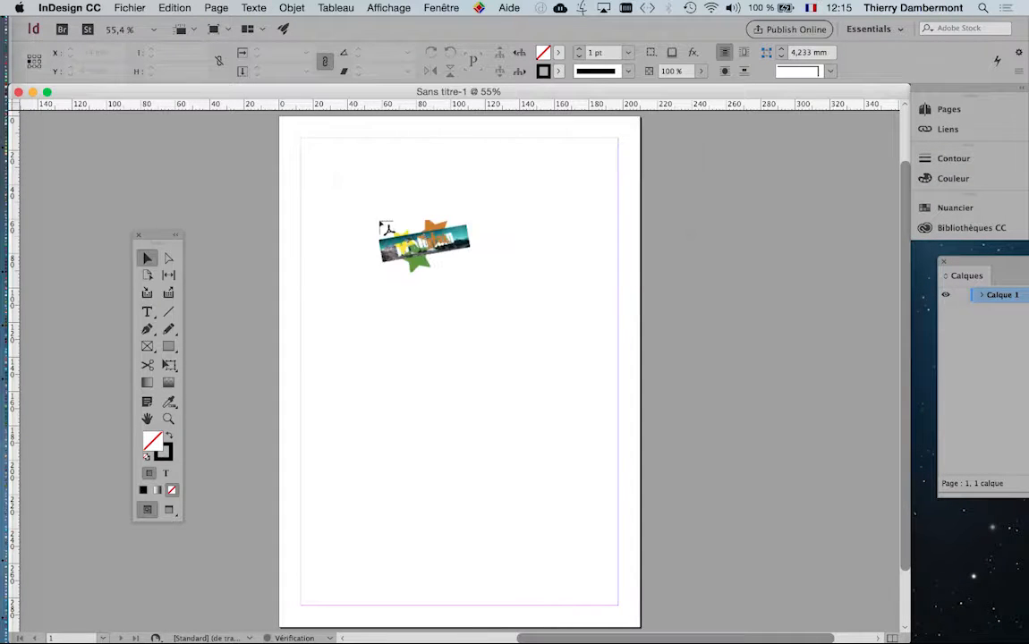
drag(313, 183, 598, 367)
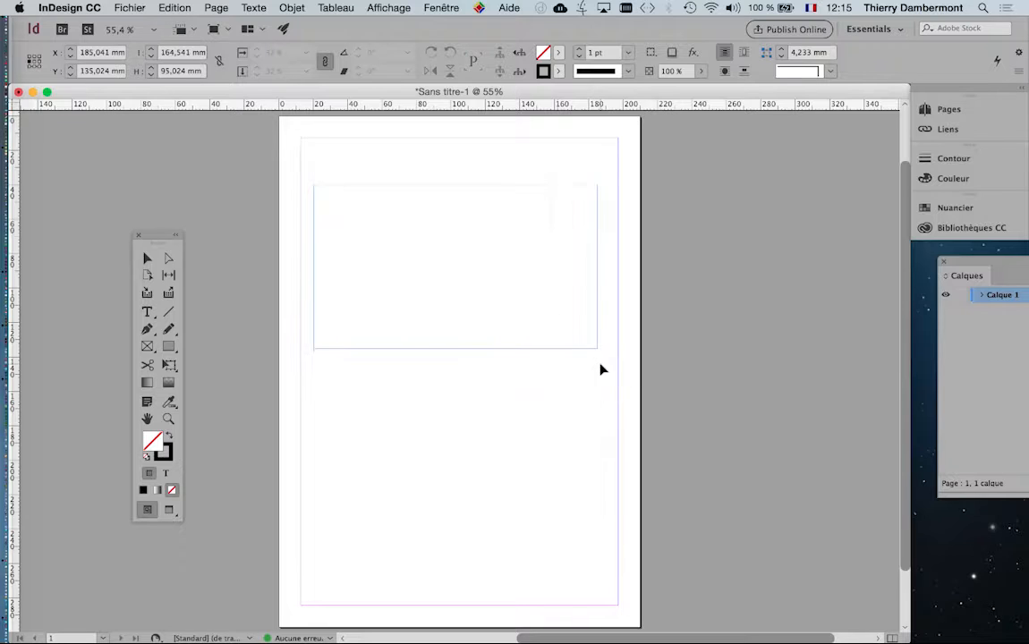
- Switch to Illustrator and compare the tips of the orange and green stars with the artboard's boundaries
key(super+Tab)
key(super+Tab)
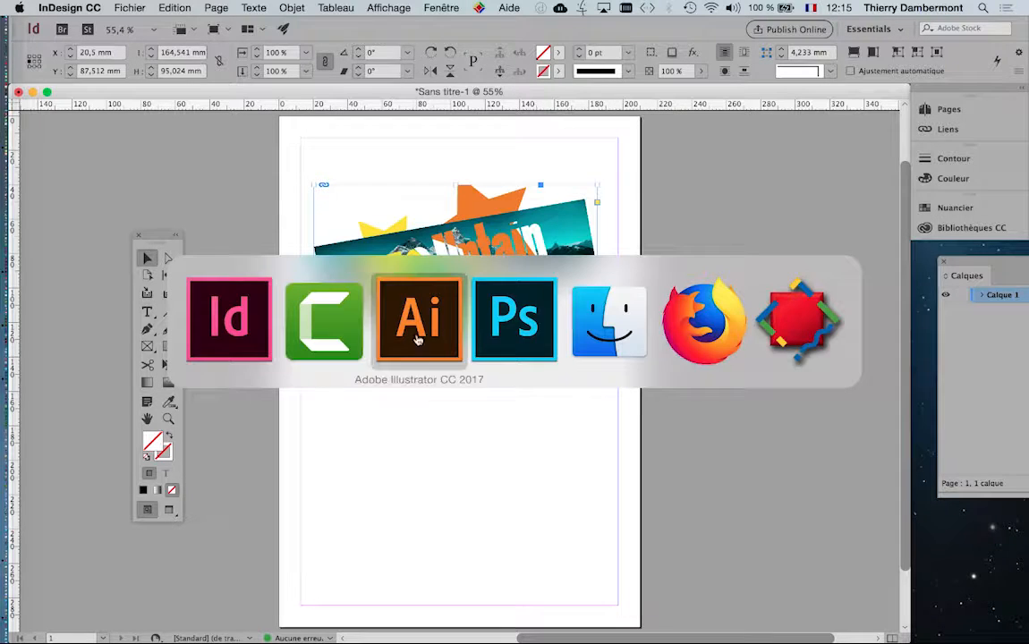
key(super+minus)
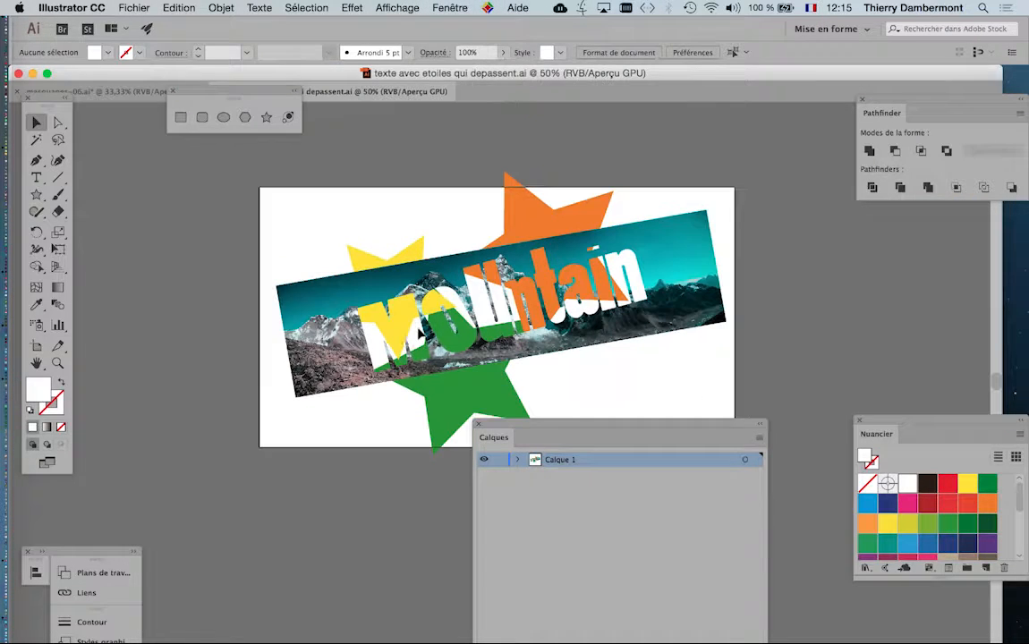
click(37, 346)
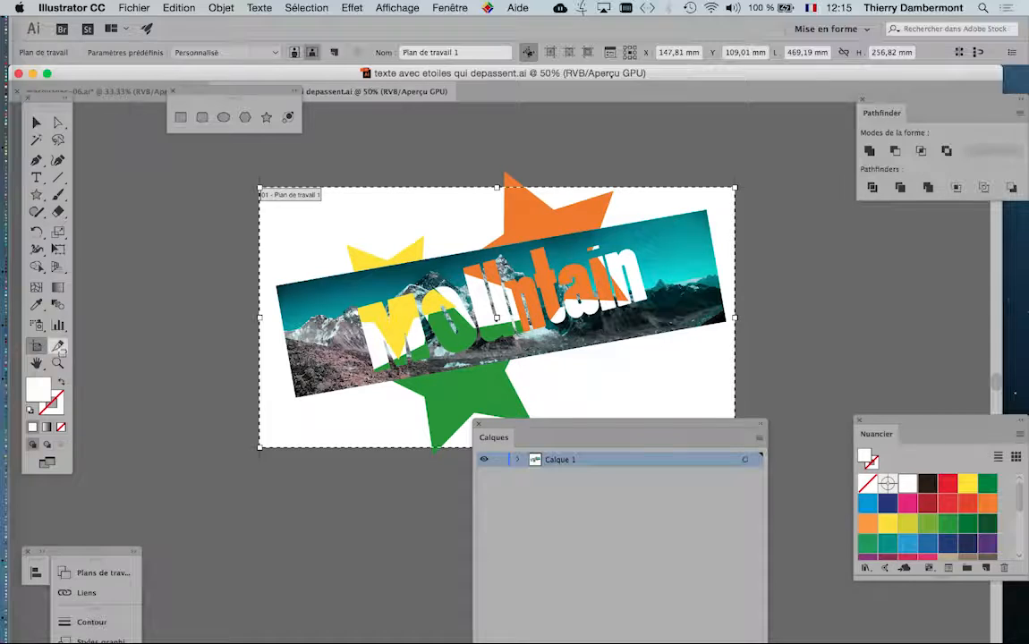
drag(524, 424, 581, 521)
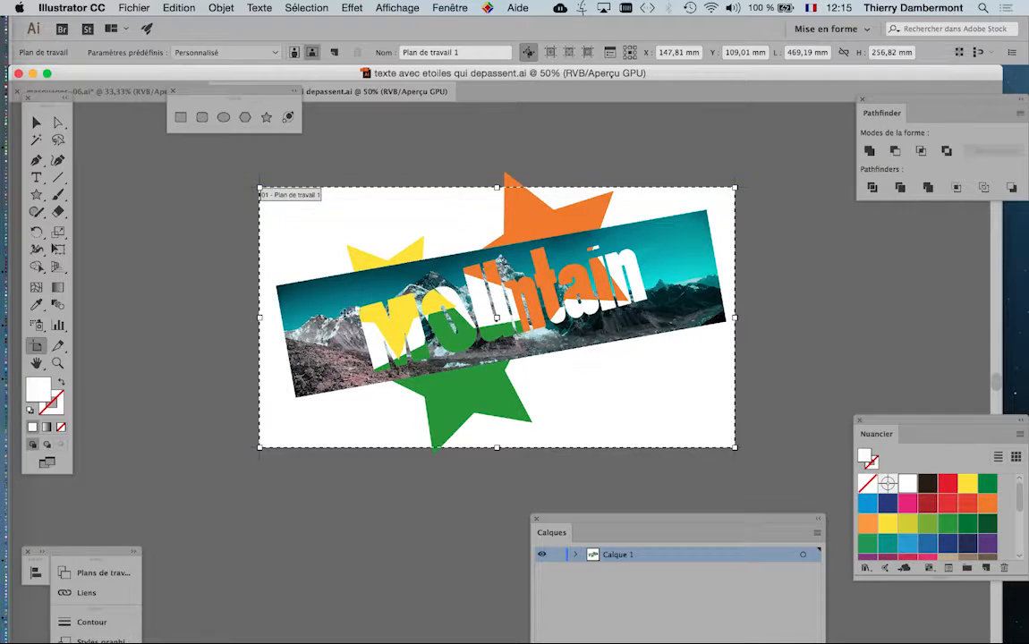
mouse_move(523, 190)
mouse_down()
mouse_move(510, 183)
mouse_move(524, 183)
mouse_up()
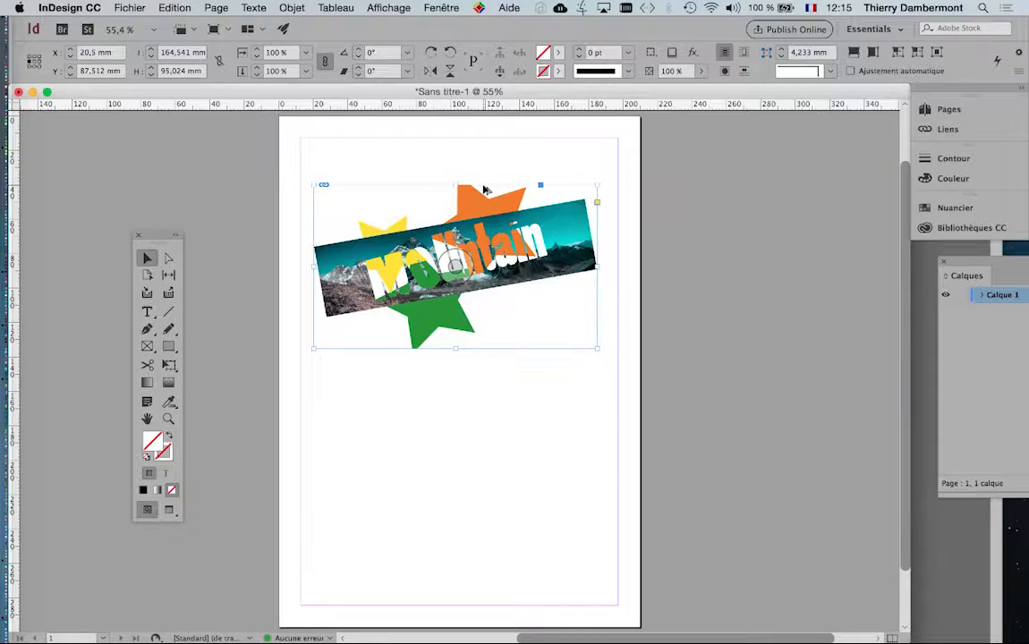
- Switch back to InDesign and examine the star tips at the edges of the placed image, moving the toolbox clear of it
key(super+1)
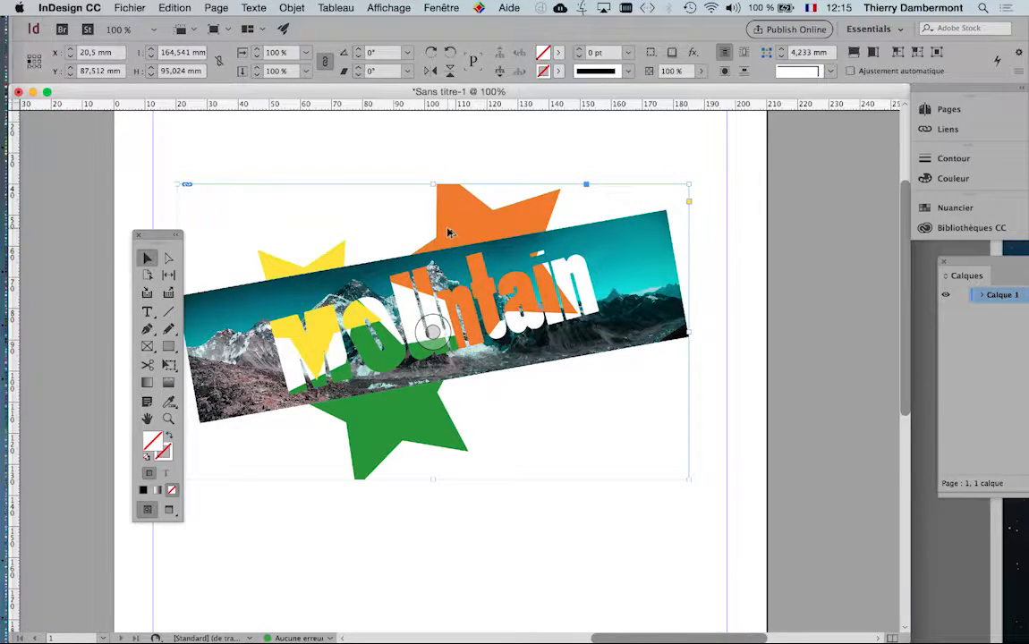
key(super+minus)
drag(155, 237, 104, 172)
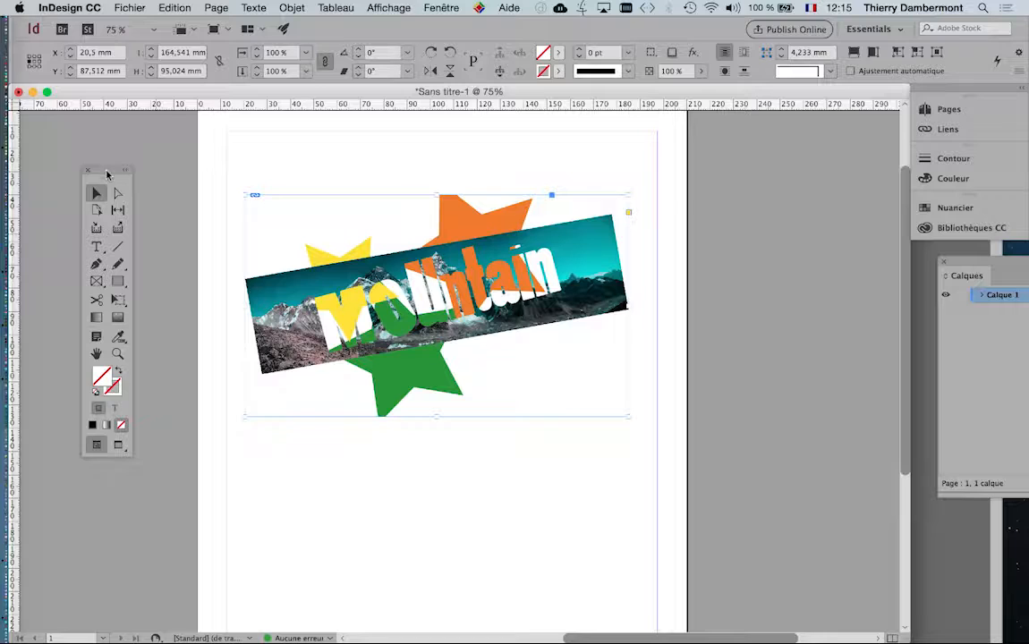
- Check the artboard option among Illustrator's Save As settings without saving, and return to the InDesign document
key(super+Tab)
key(super+Tab)
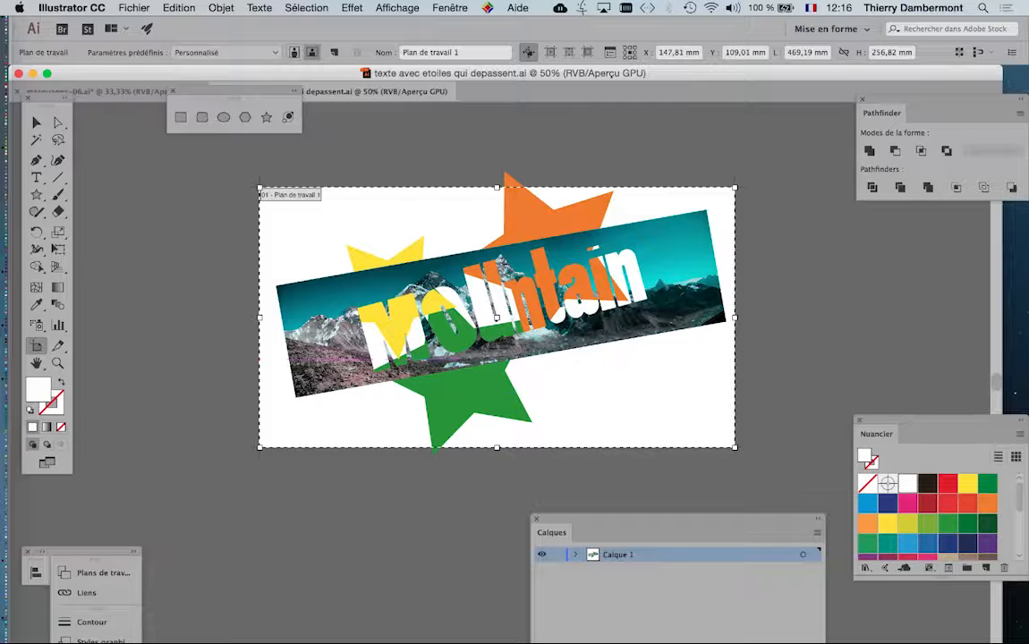
click(134, 7)
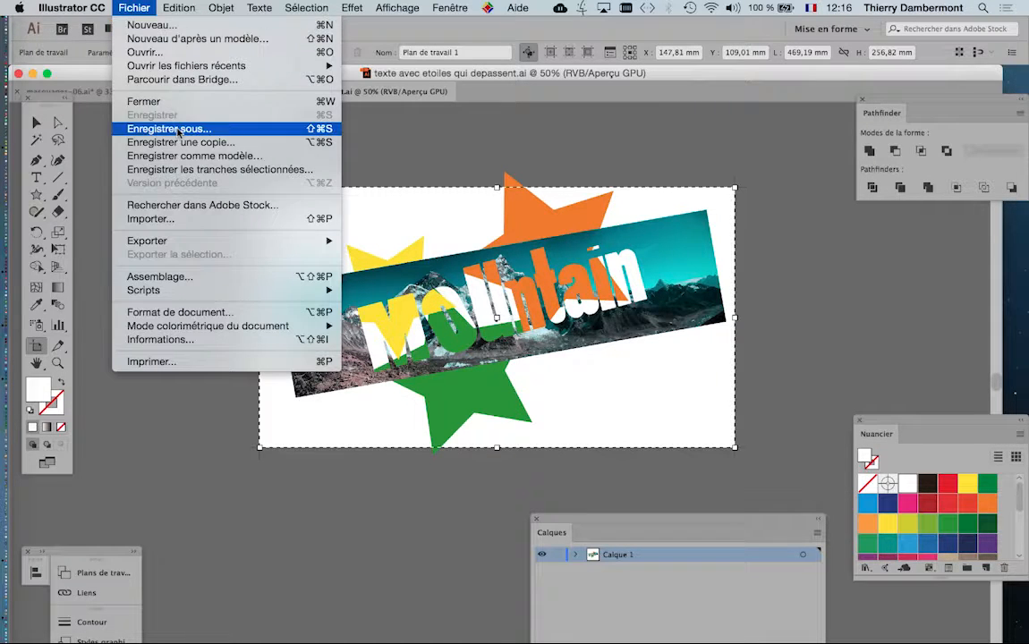
click(143, 128)
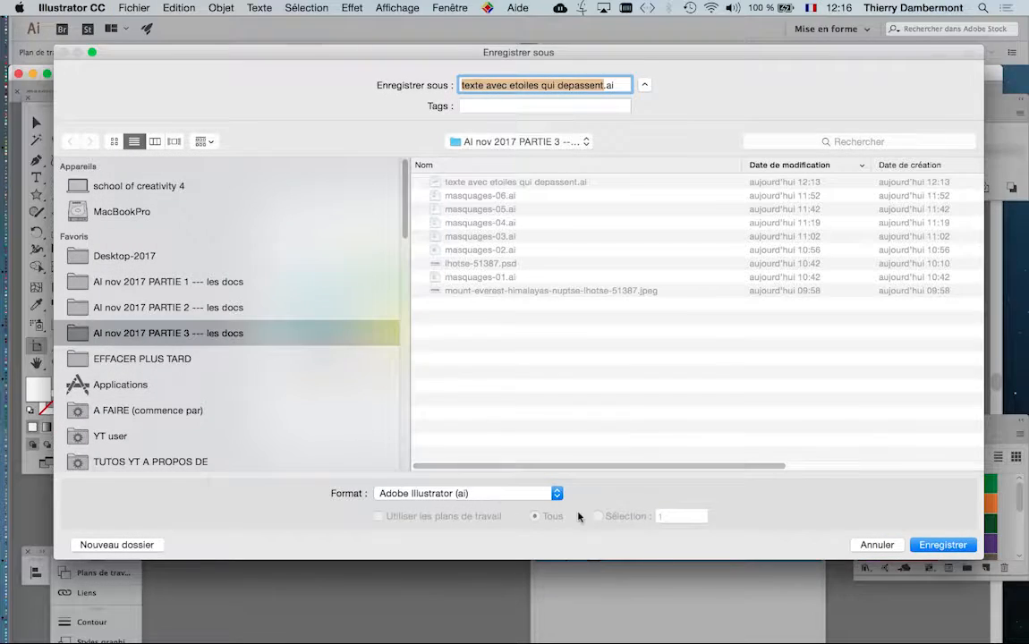
click(877, 545)
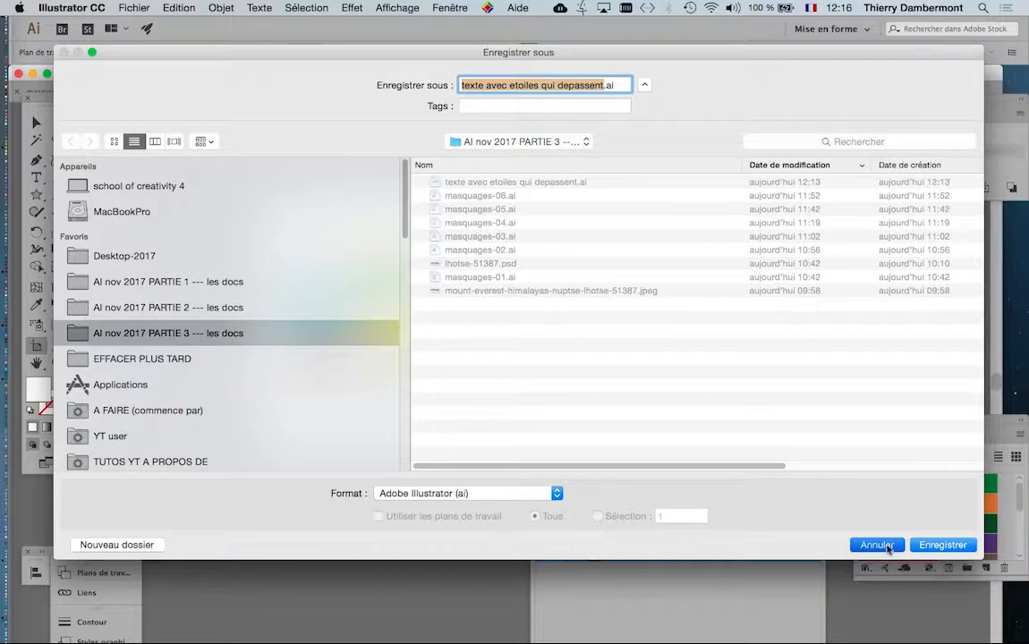
click(308, 352)
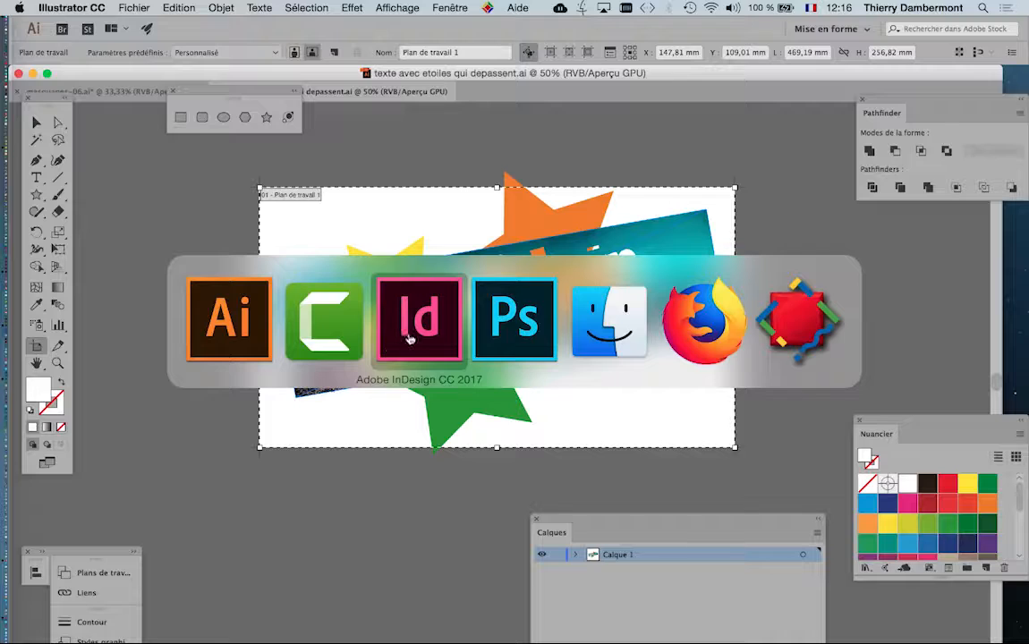
click(389, 349)
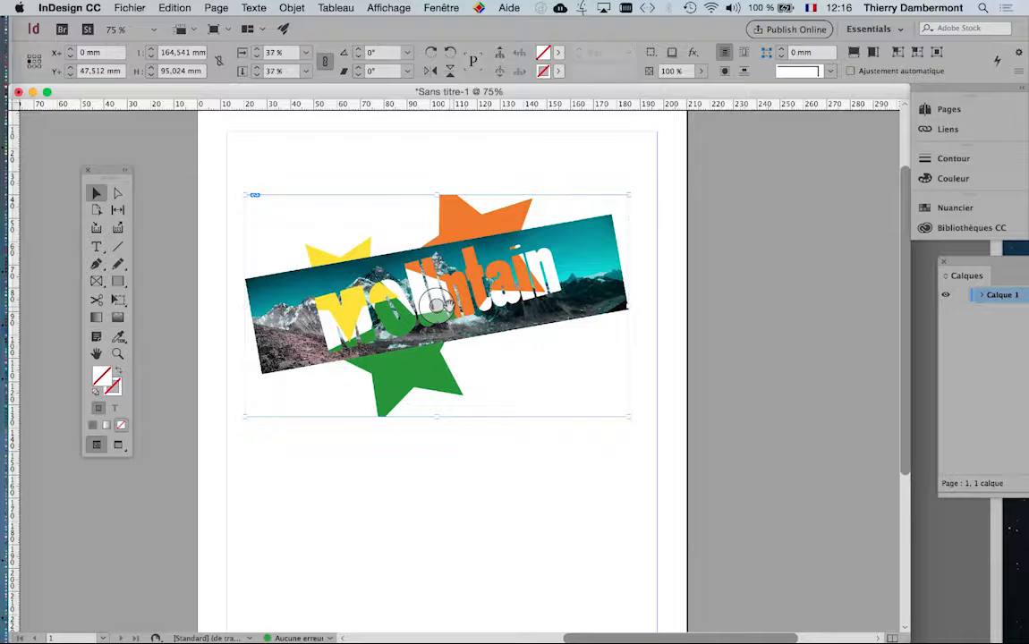
- Try to level the mountain photo by rotating the whole placed frame about -9.25° with the Free Transform tool
click(324, 143)
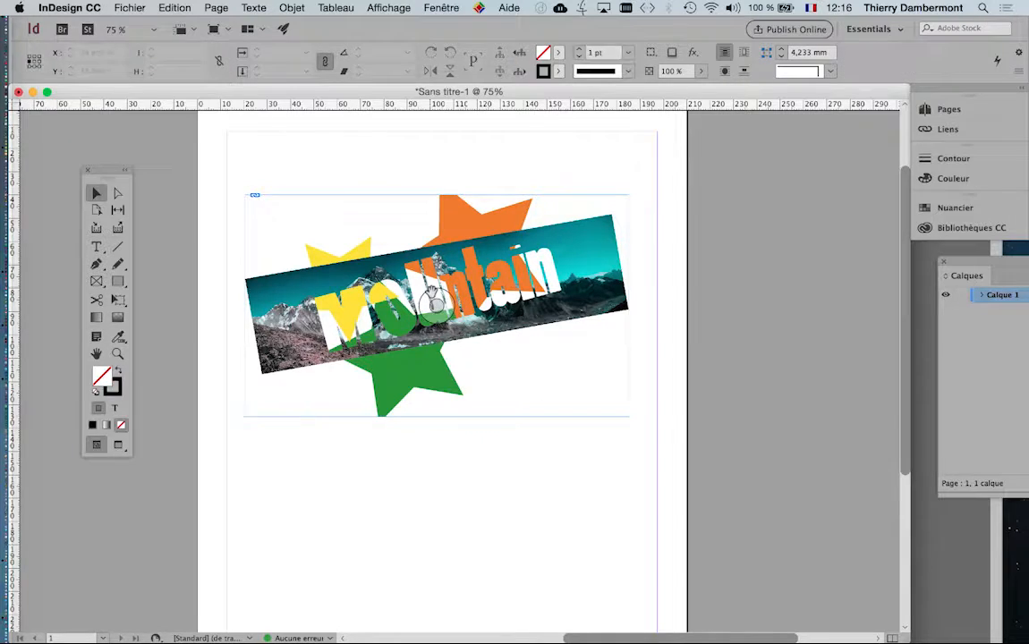
click(389, 268)
click(120, 302)
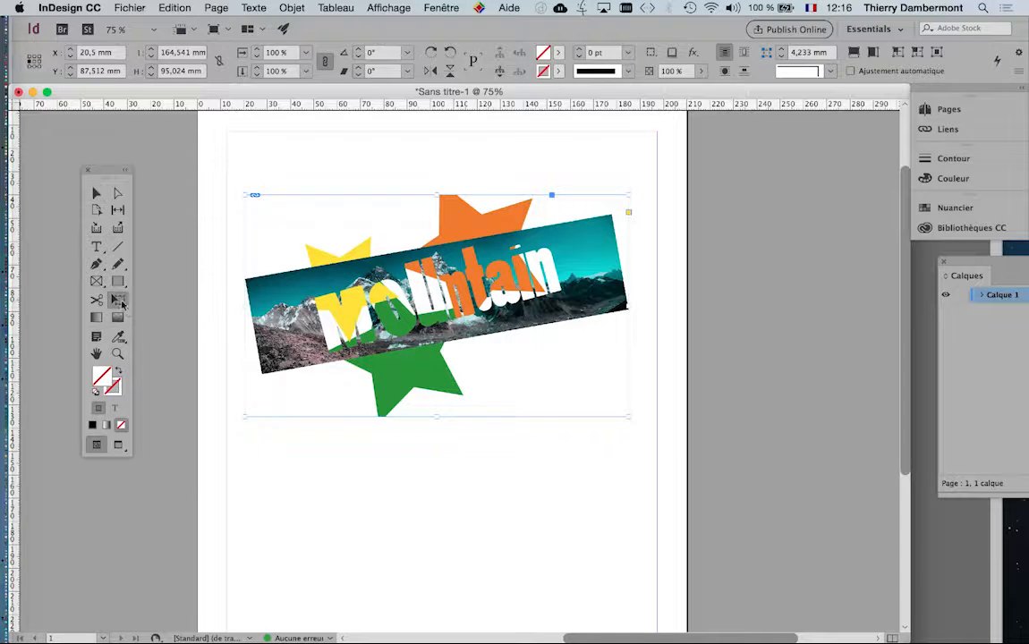
drag(656, 465, 519, 464)
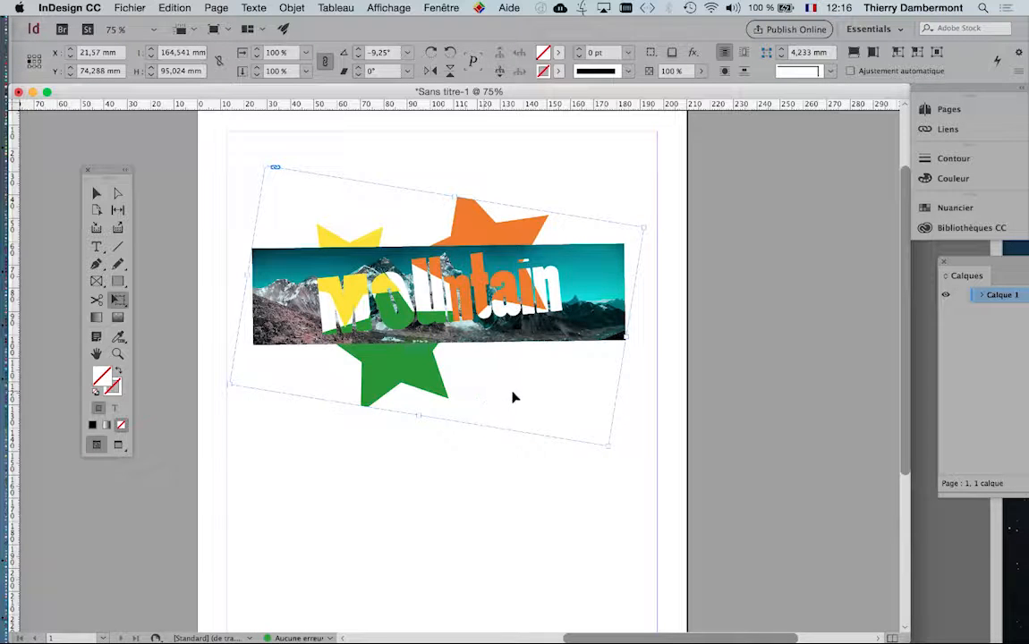
key(v)
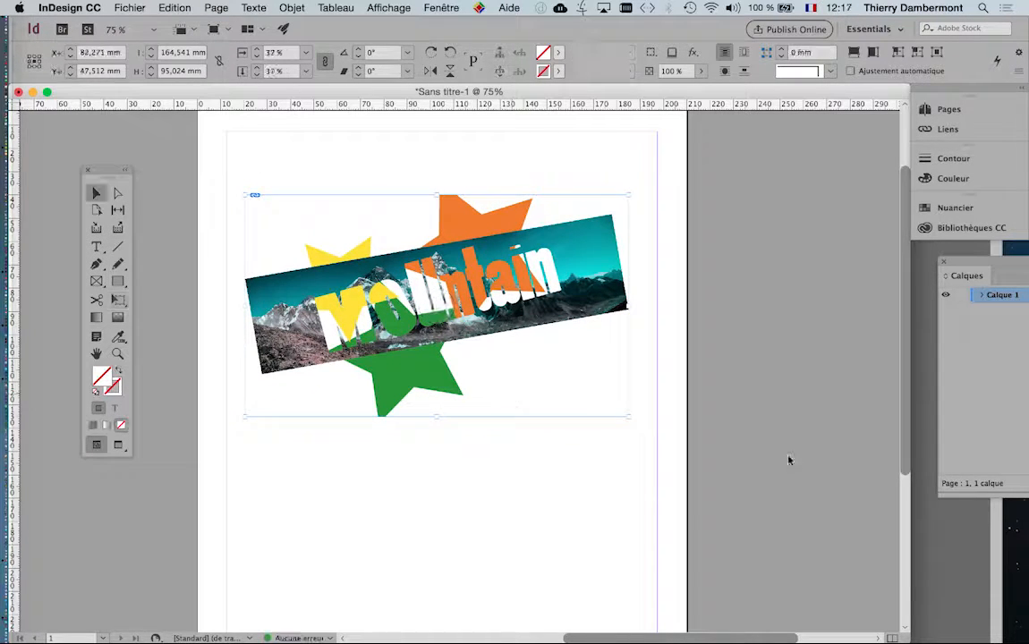
- Rotate the artwork inside its frame to about -10.25° and add a horizontal guide just above the photo strip for levelling
key(super+alt+2)
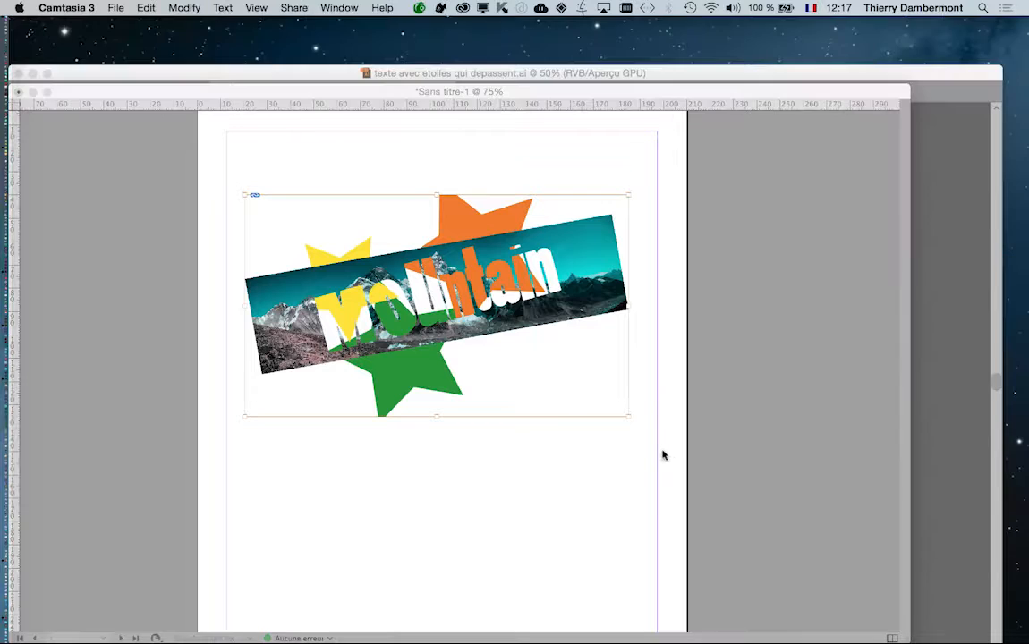
click(192, 304)
click(119, 300)
drag(634, 437, 601, 487)
drag(515, 106, 492, 232)
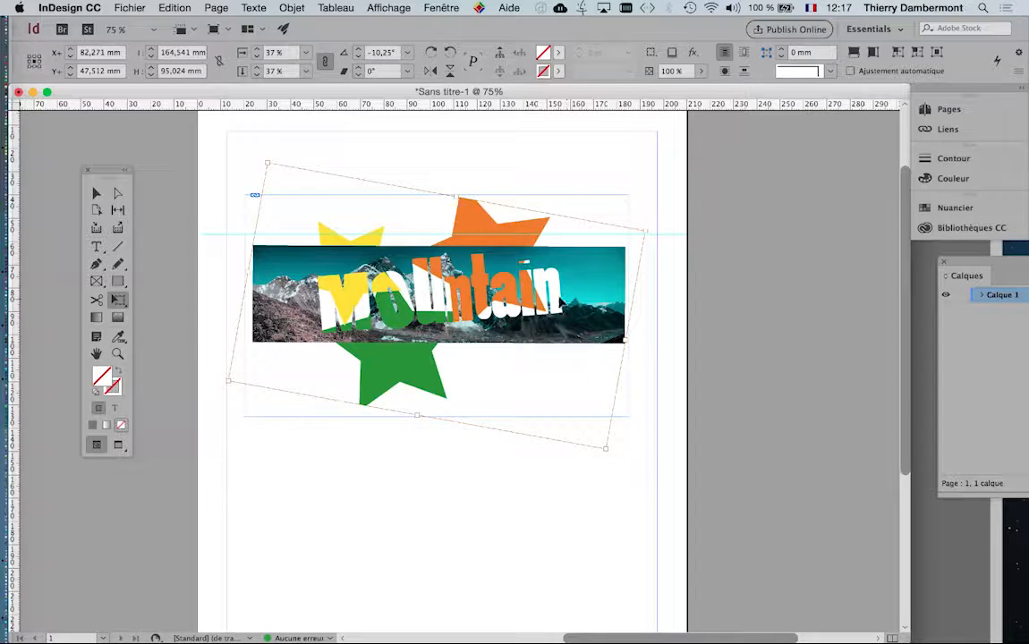
scroll(555, 288, up, 1)
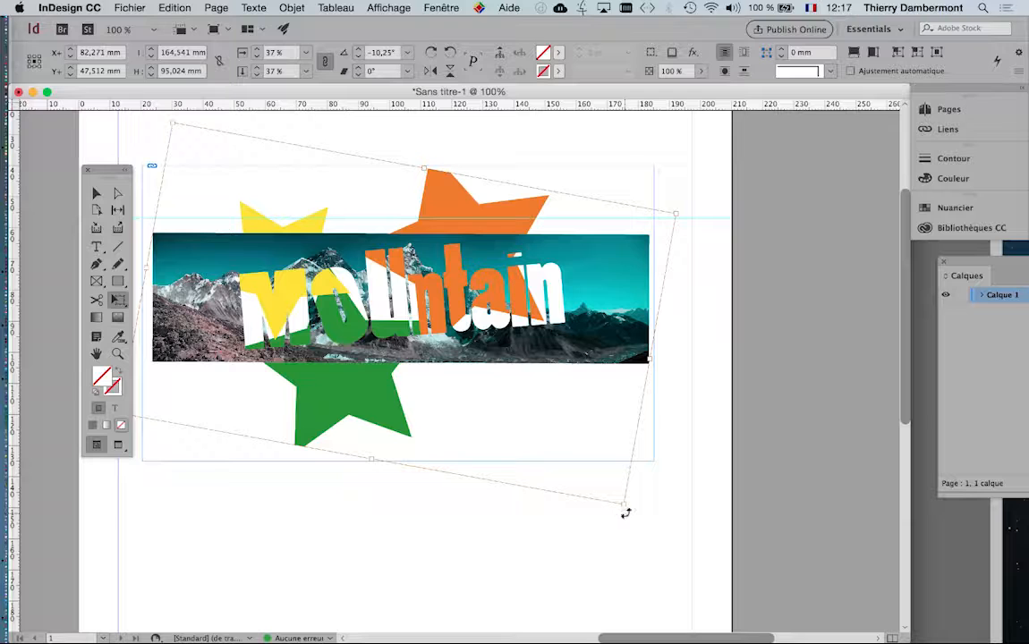
mouse_move(625, 513)
mouse_down()
mouse_move(638, 506)
mouse_move(629, 518)
mouse_up()
scroll(629, 507, down, 1)
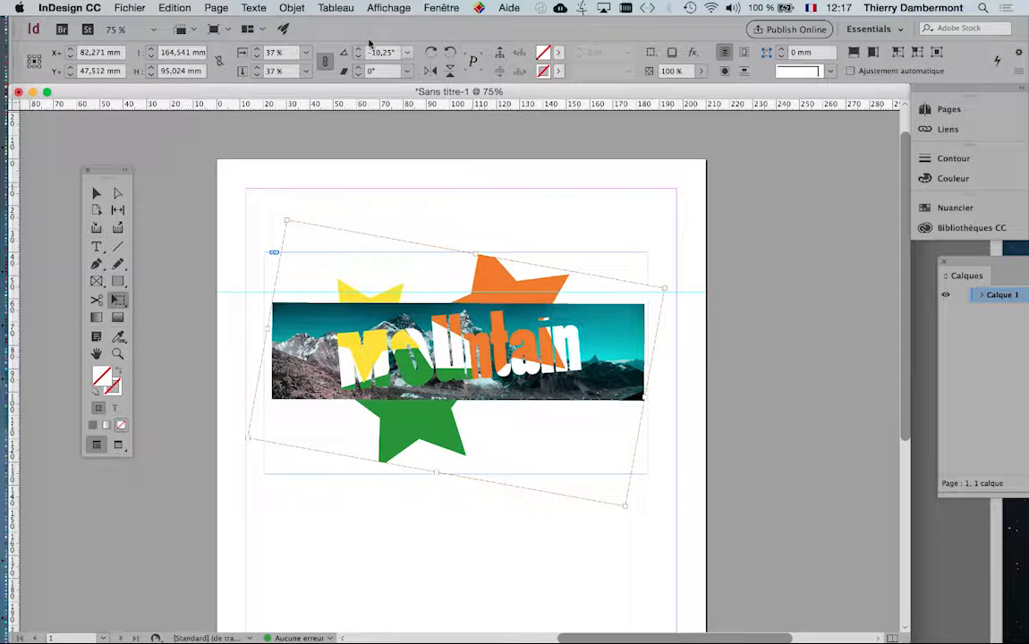
- Duplicate the placed image with a 180° rotation and set the copy's rotation to -10°
double_click(382, 52)
text(180)
key(alt+Return)
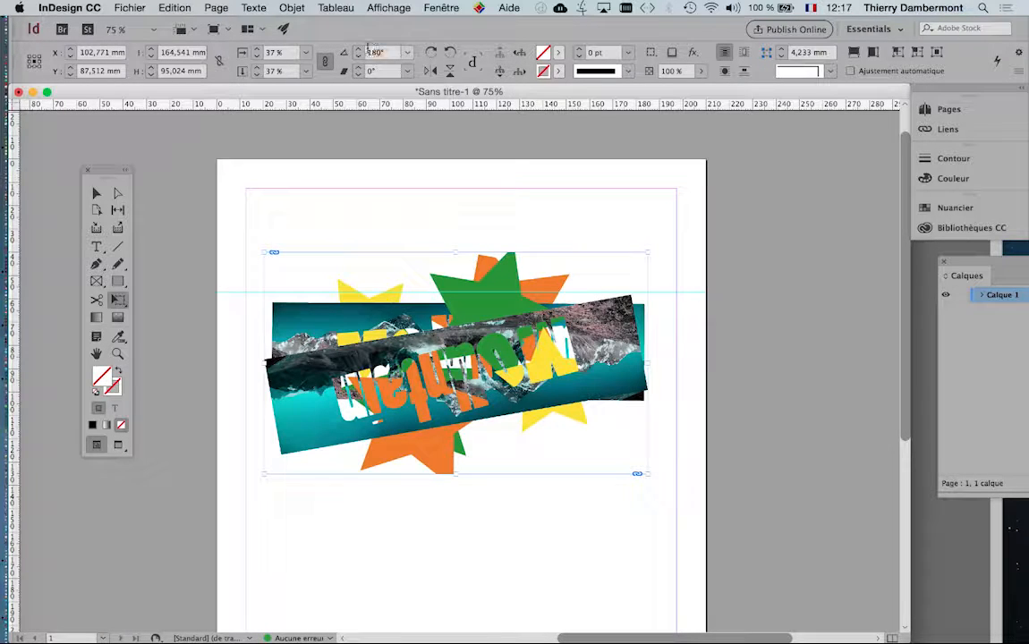
text(-10)
key(Tab)
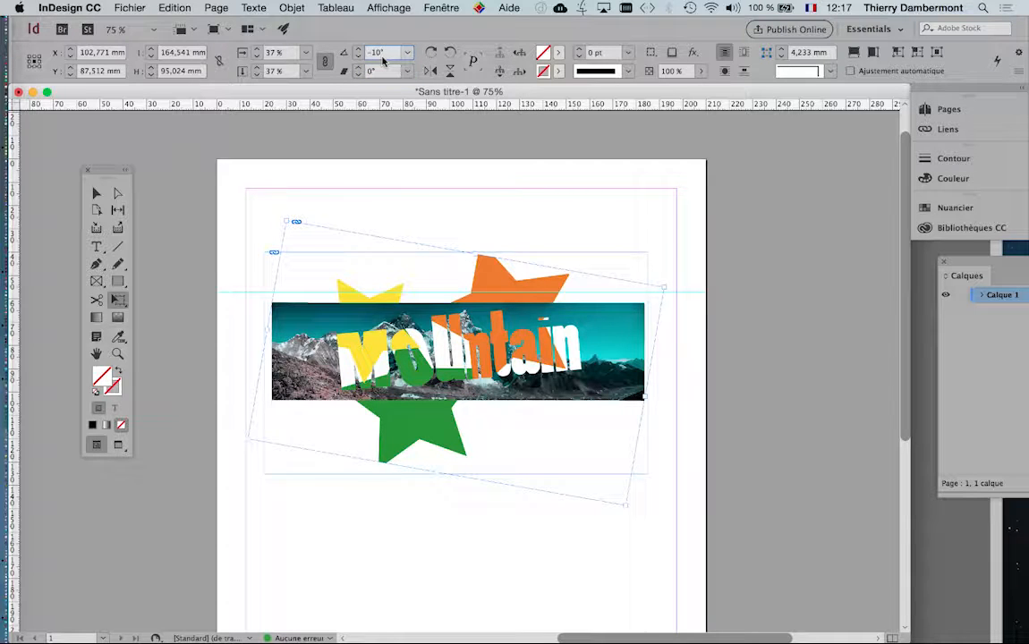
- Try -10.2° as the copy's rotation and change it to -9.8°
text(2)
key(Tab)
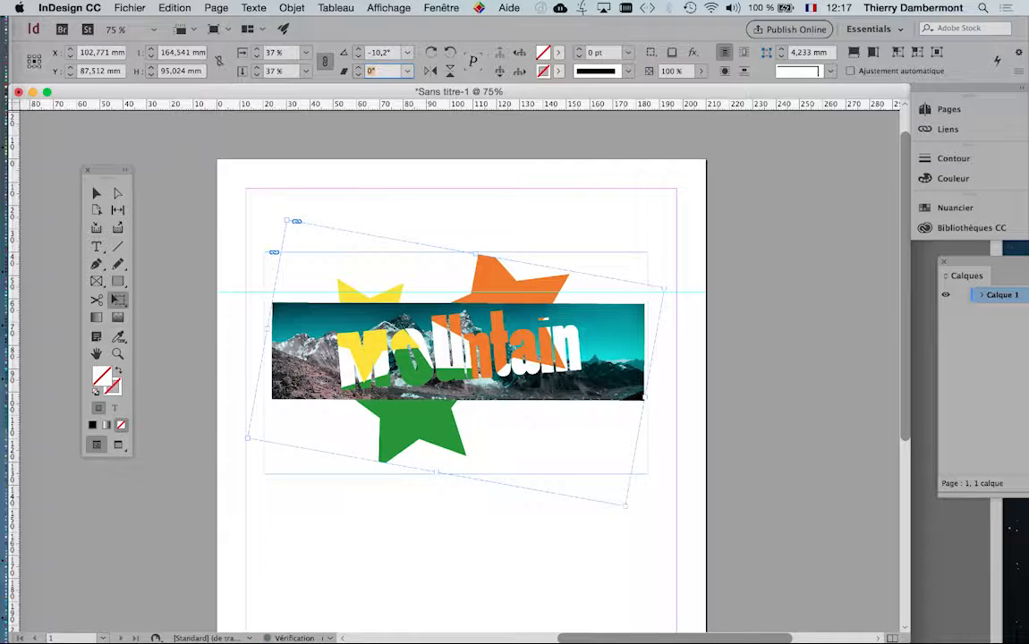
click(383, 53)
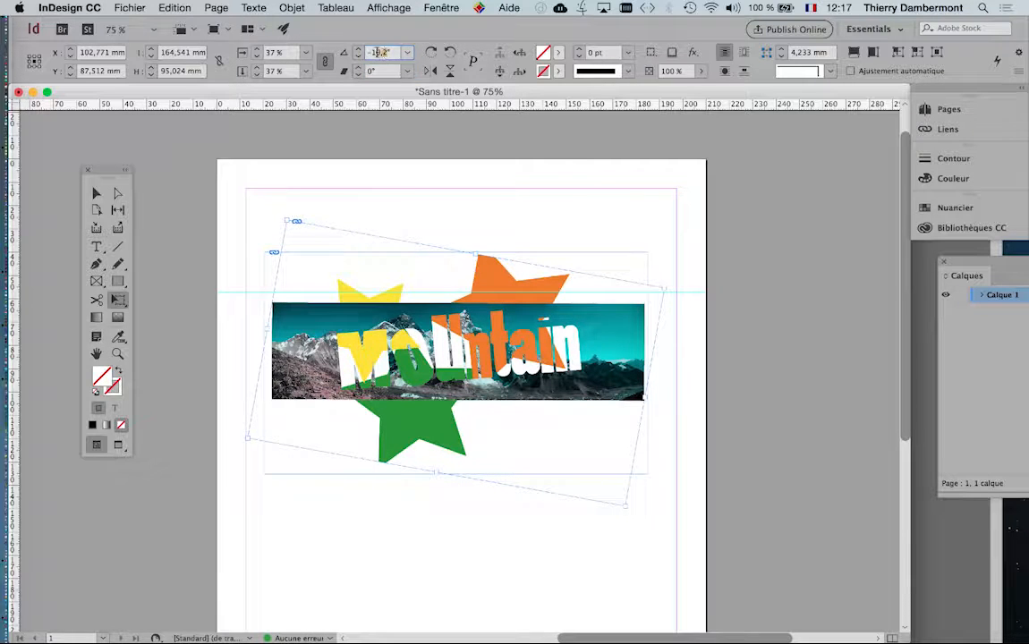
text(9,8)
key(Tab)
key(super+z)
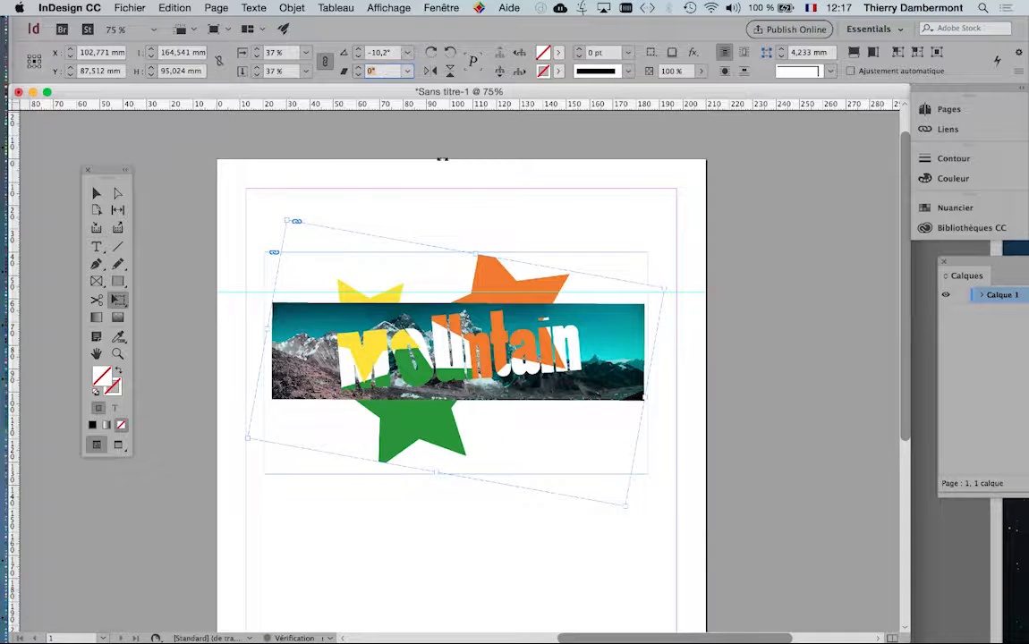
click(384, 53)
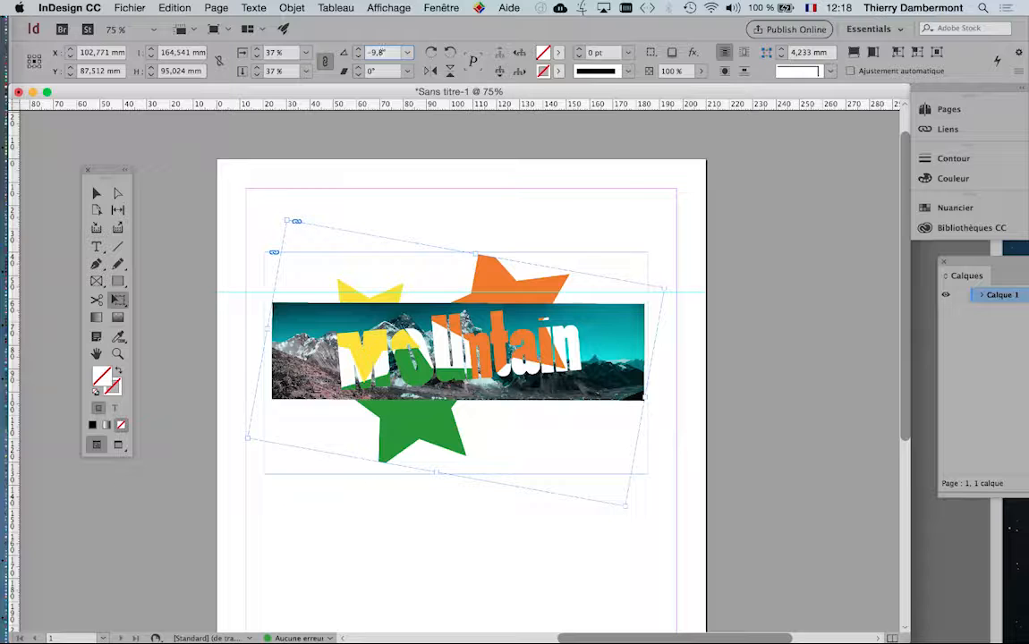
- Try to crop the original frame's upper edge down to the top of the mountain photo
click(97, 192)
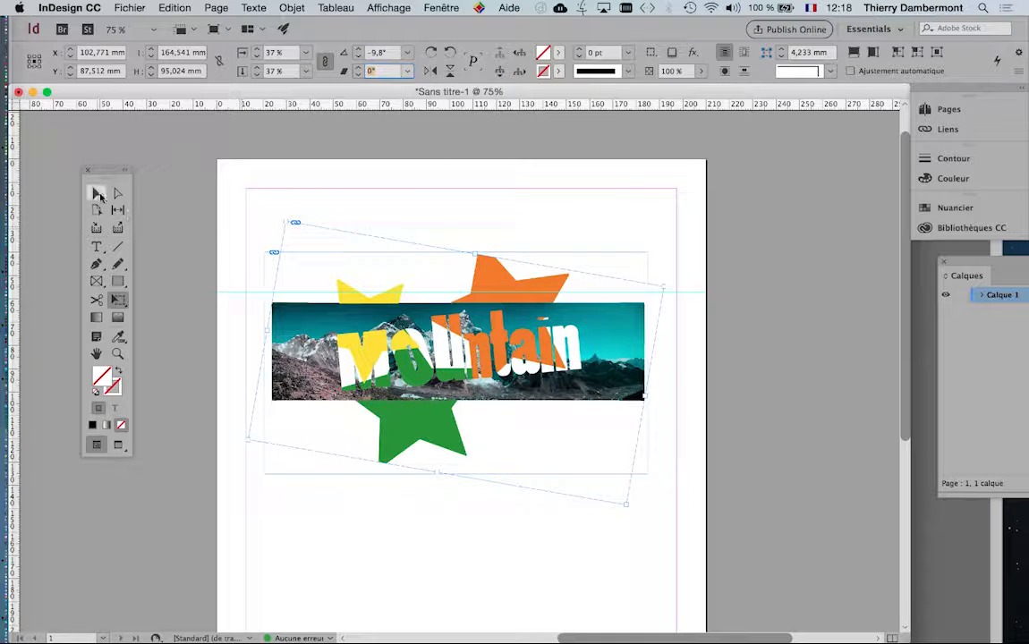
click(433, 185)
click(456, 257)
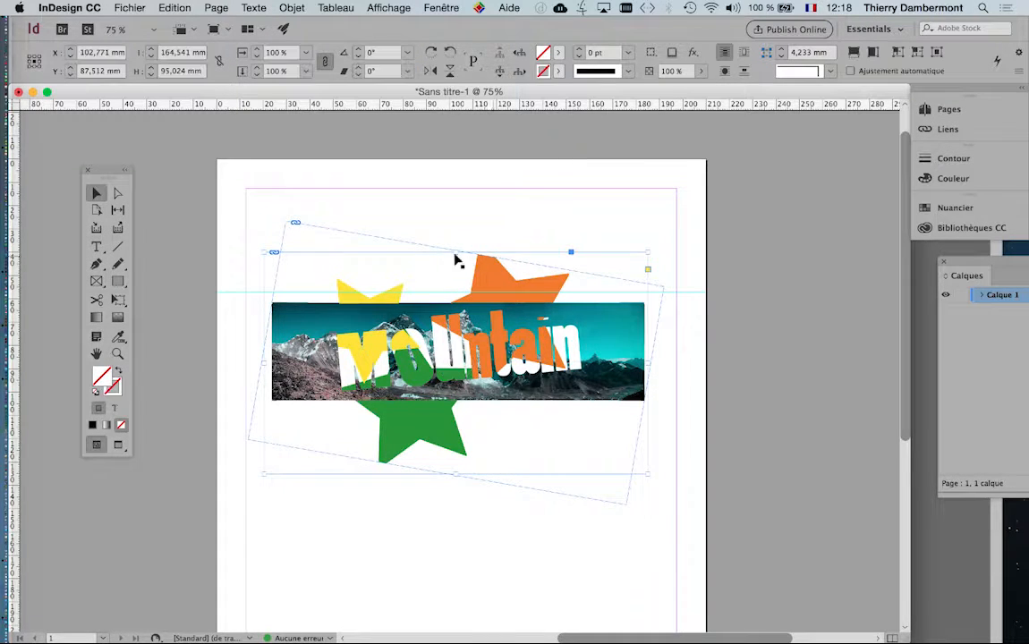
drag(456, 254, 456, 305)
key(cmd+z)
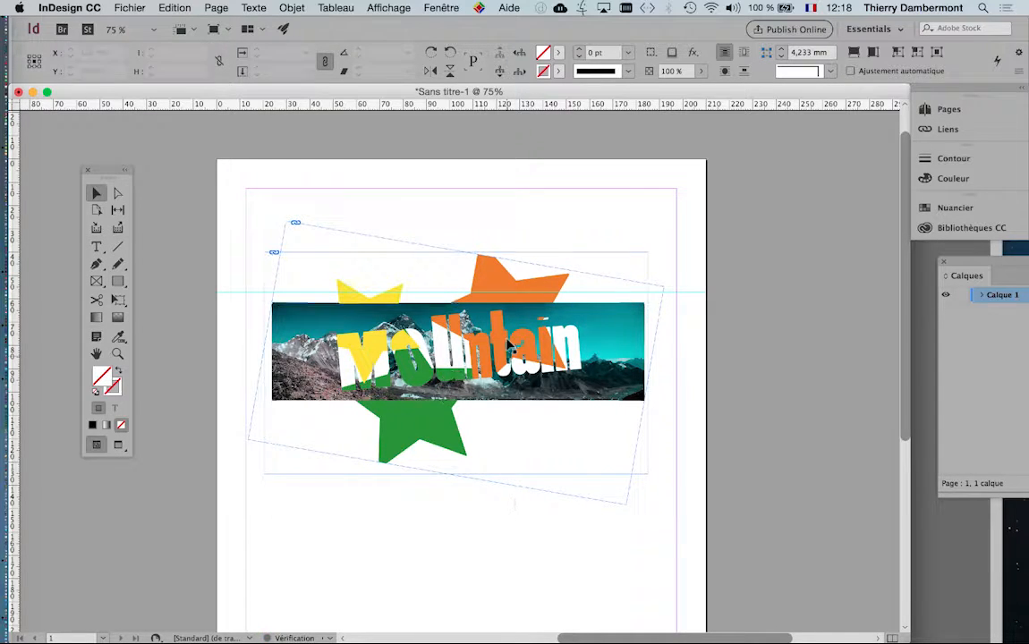
- Move the rotated copy away from the original image and delete it
drag(483, 346, 681, 460)
key(Delete)
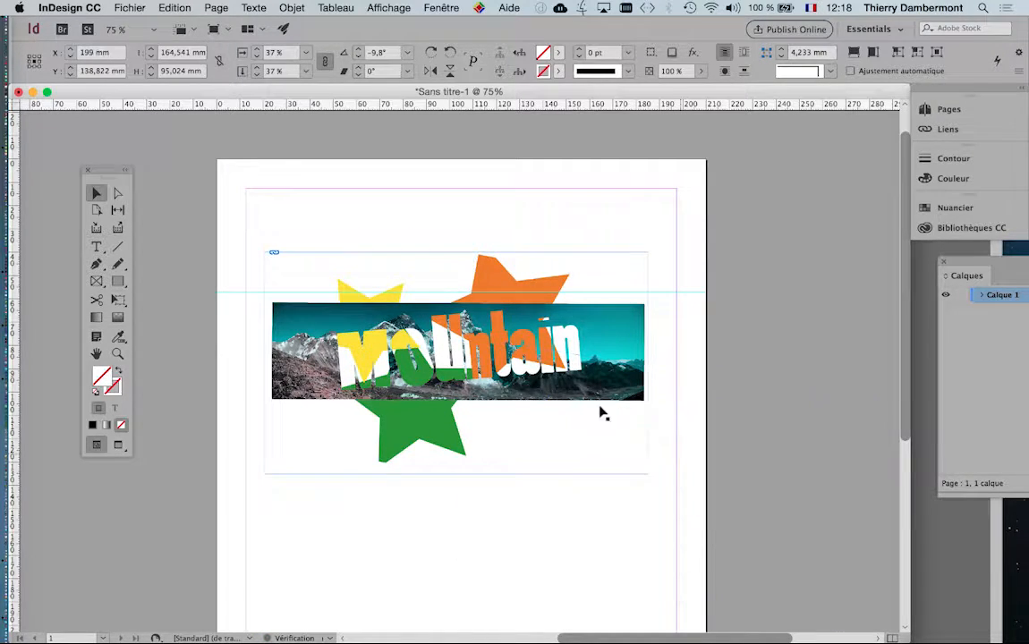
- Crop the image frame on all four sides to the mountain photo, about 155.7 mm wide and 39.7 mm high
click(499, 331)
drag(459, 253, 458, 305)
drag(460, 473, 459, 398)
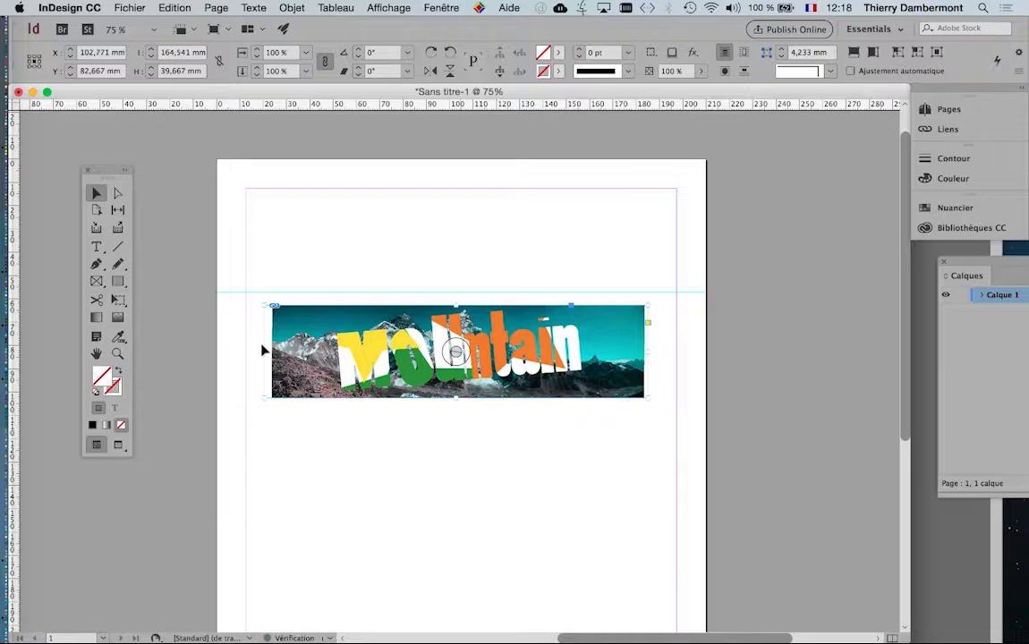
drag(266, 352, 269, 352)
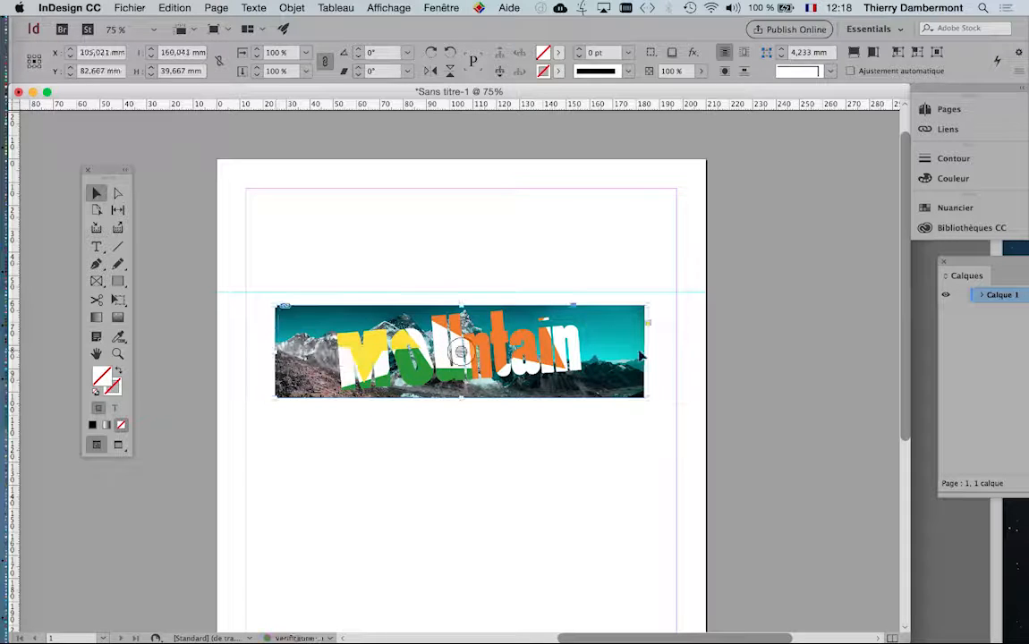
drag(651, 354, 637, 353)
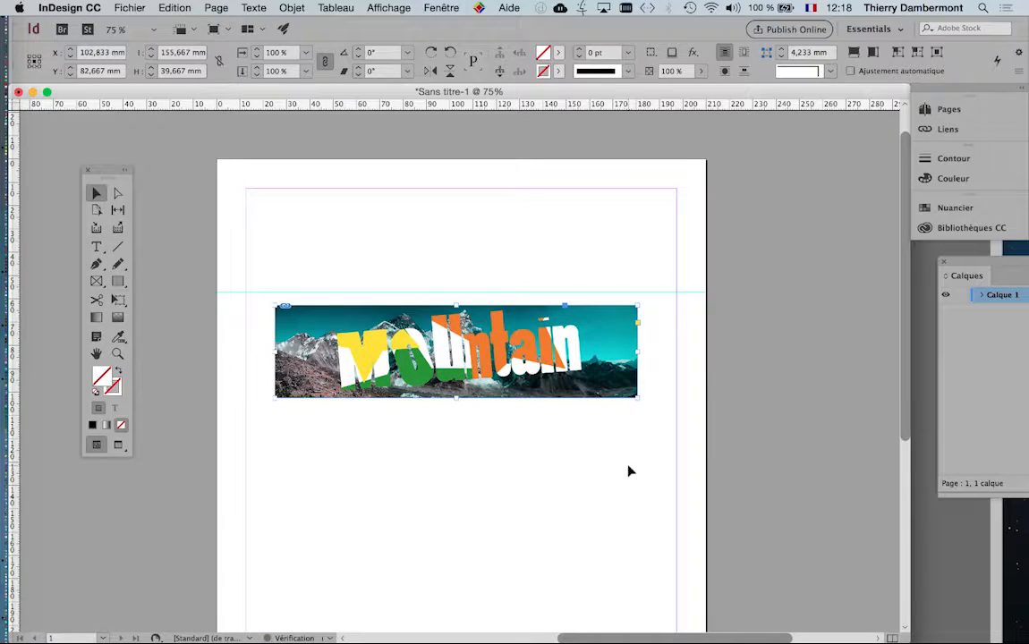
click(522, 454)
drag(401, 318, 400, 312)
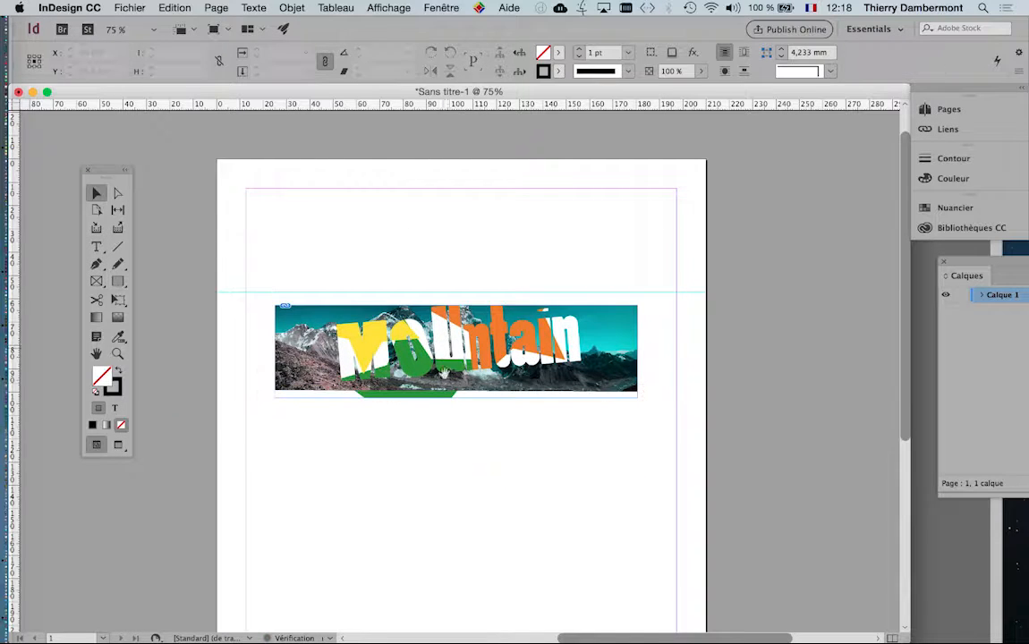
key(super+z)
click(718, 489)
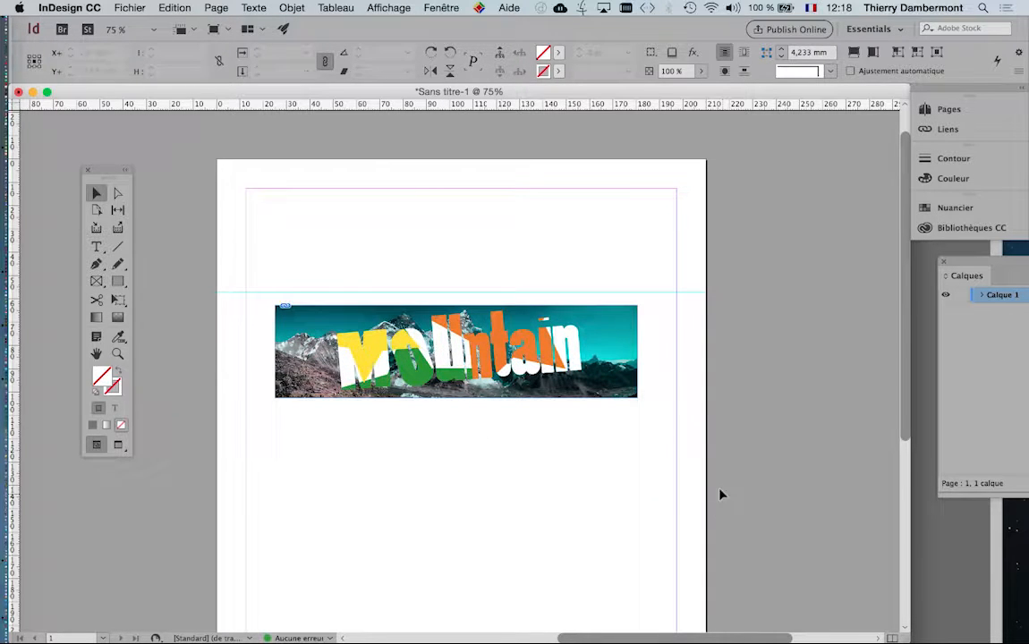
- Move the cropped image up to the guide near the page top and enlarge it with Free Transform to about 224.5 × 57.2 mm
click(606, 347)
drag(605, 350, 598, 244)
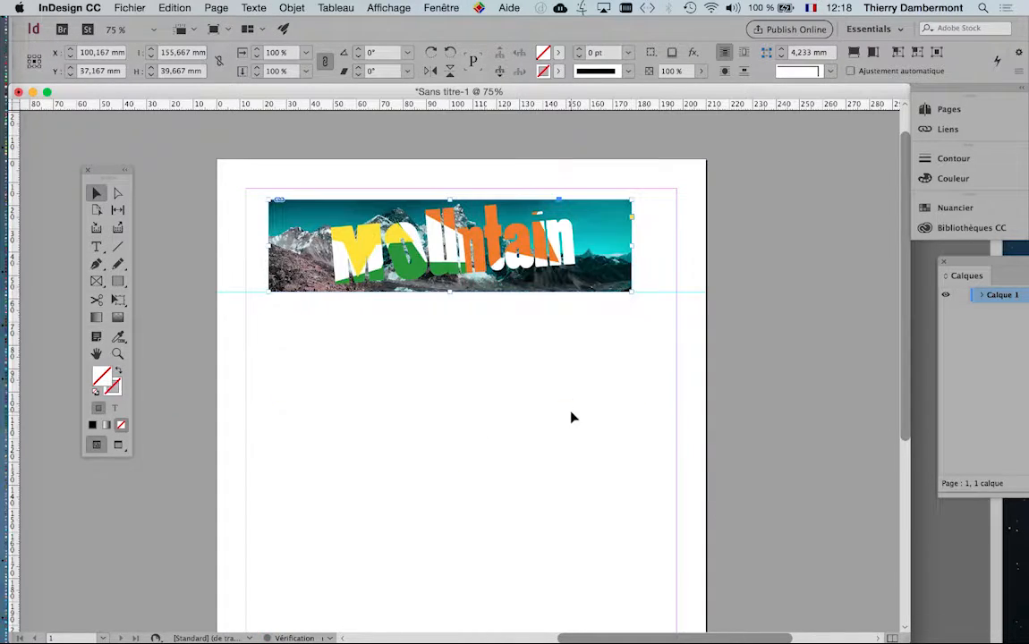
key(super+minus)
click(117, 300)
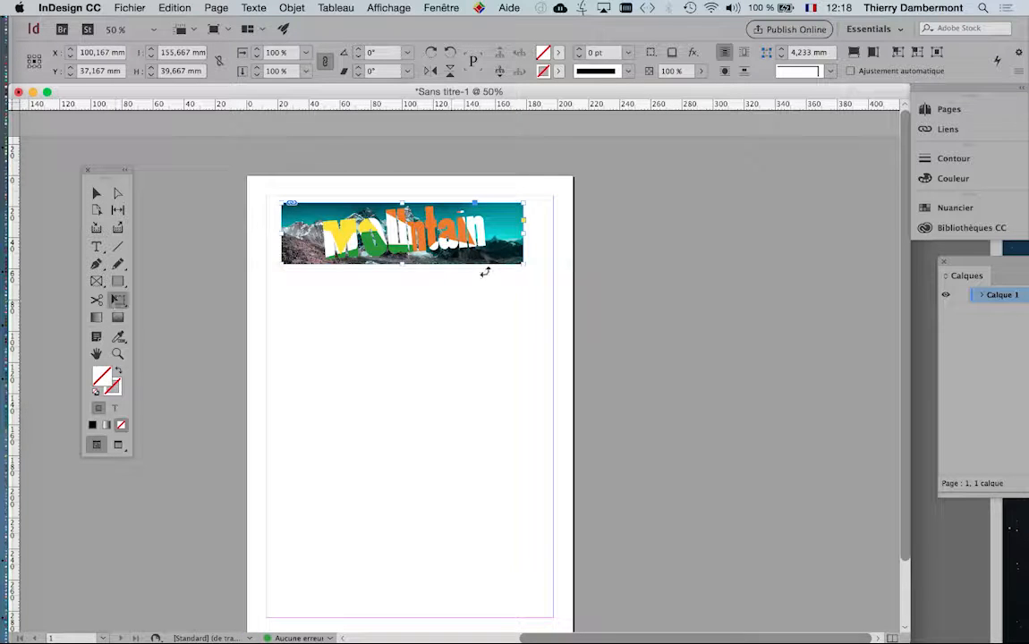
drag(539, 278, 580, 296)
drag(280, 284, 235, 292)
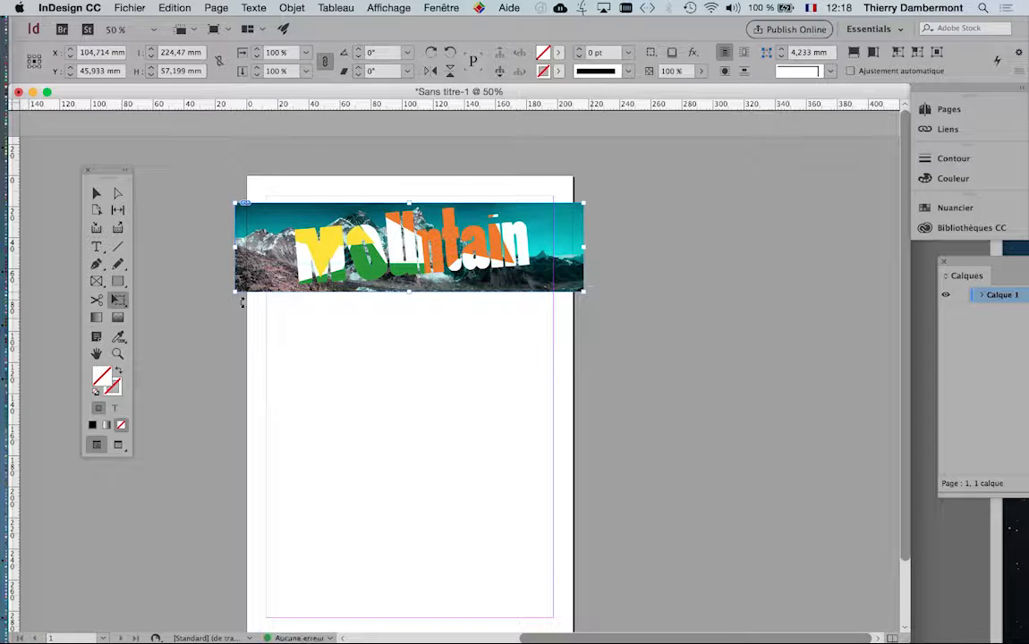
- Show the page in preview mode and deselect the enlarged image
click(97, 192)
click(119, 444)
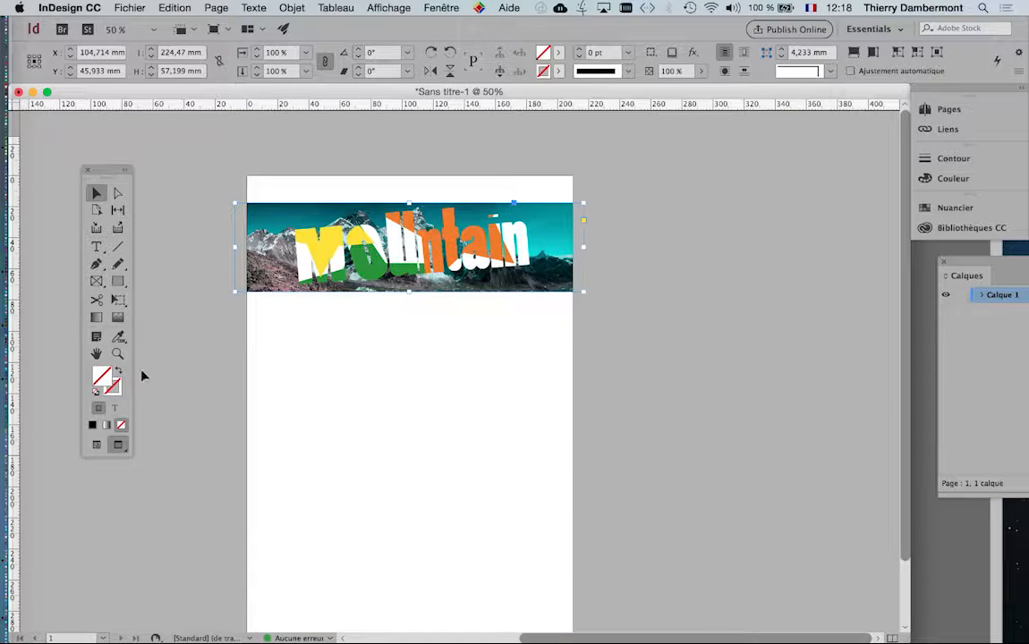
click(271, 430)
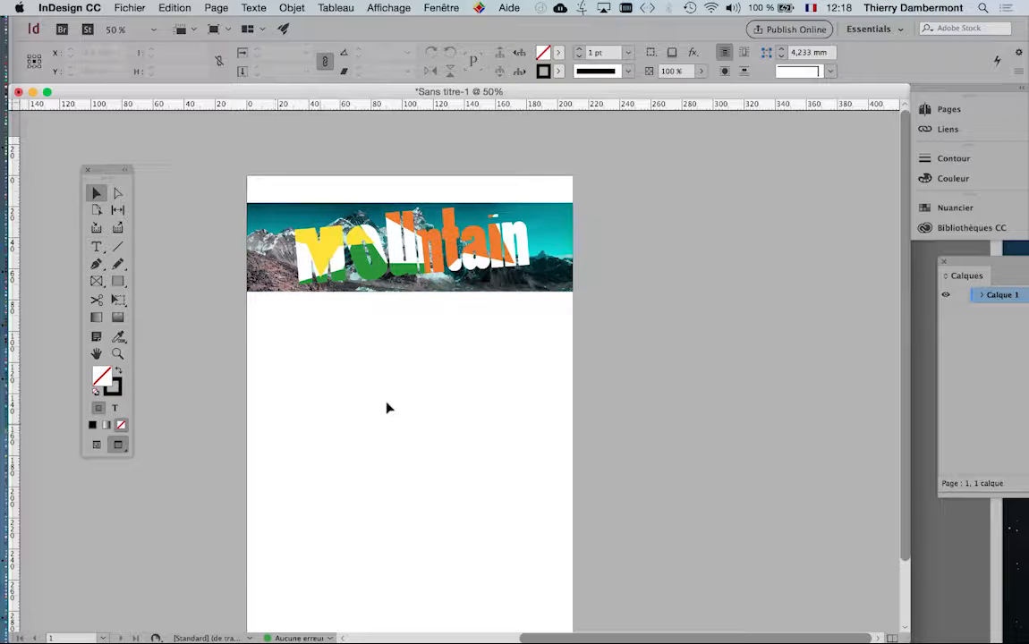
- Set the display performance to standard display (Affichage standard) while viewing the lettering closely at 400%
scroll(394, 341, up, 1)
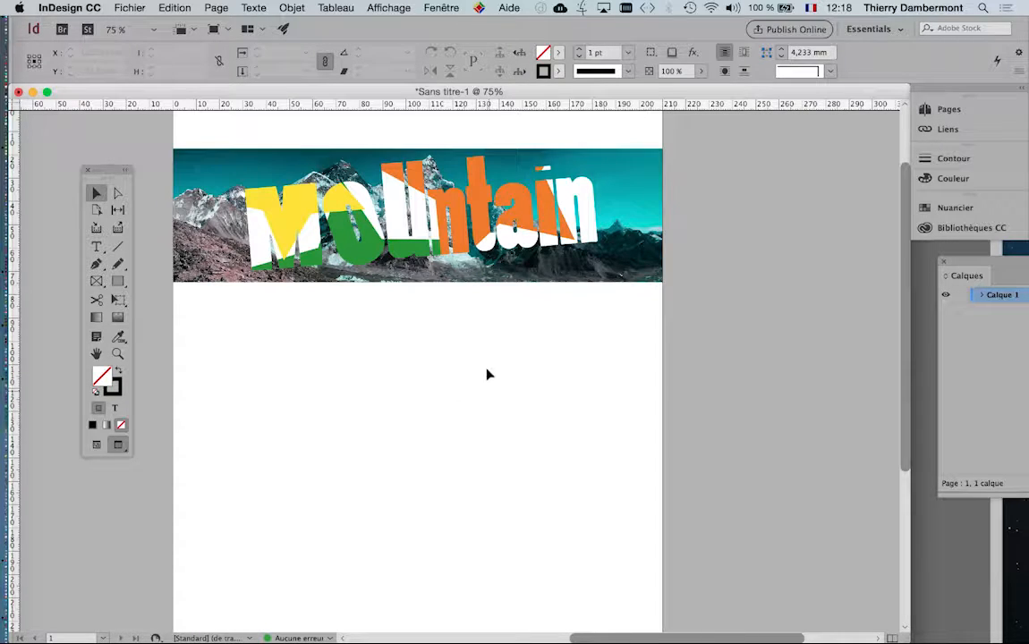
scroll(438, 195, up, 2)
scroll(438, 195, up, 4)
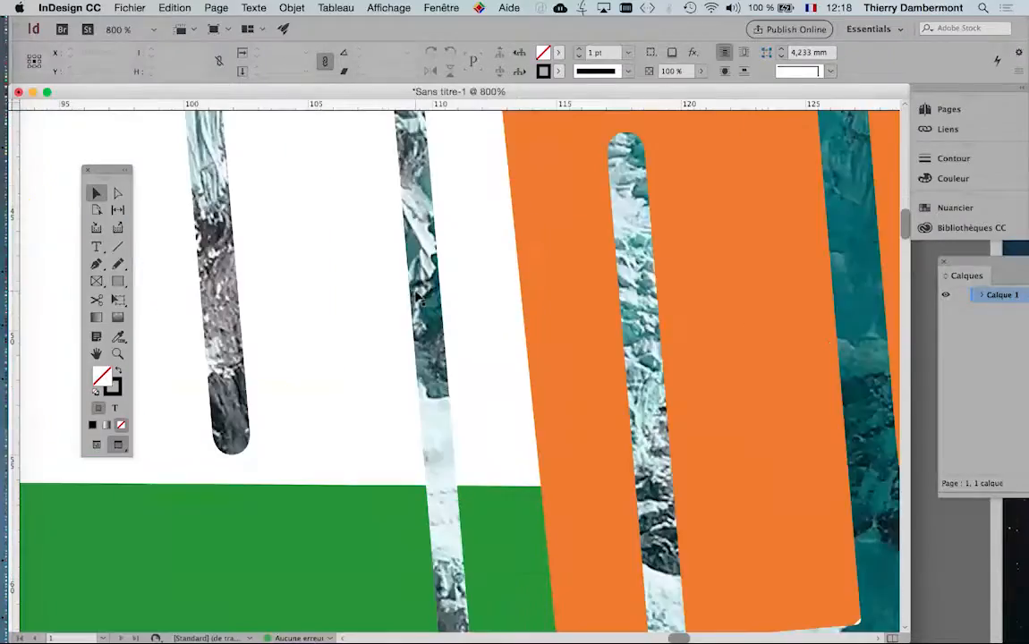
scroll(415, 297, down, 2)
click(389, 7)
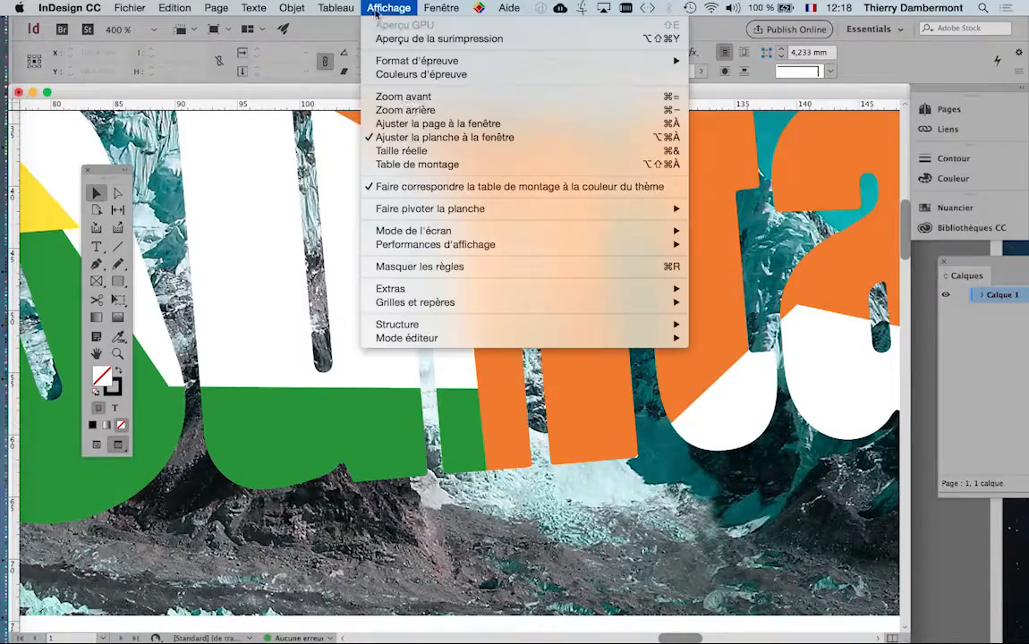
mouse_move(519, 250)
click(744, 258)
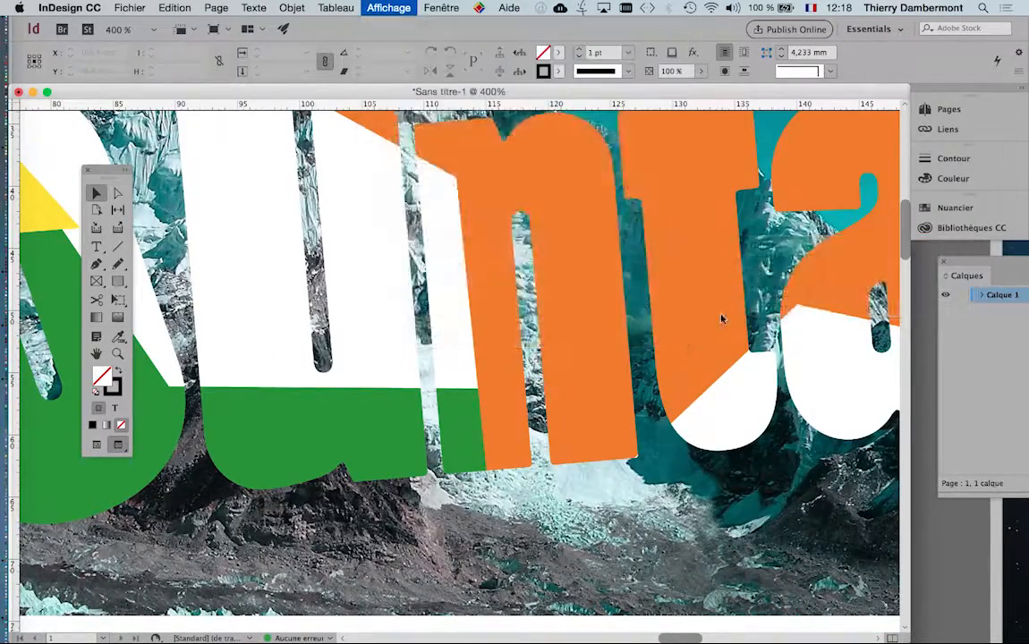
- Examine the letter edges and photo detail across the "Mountain" artwork in standard display at various magnifications
scroll(611, 382, down, 2)
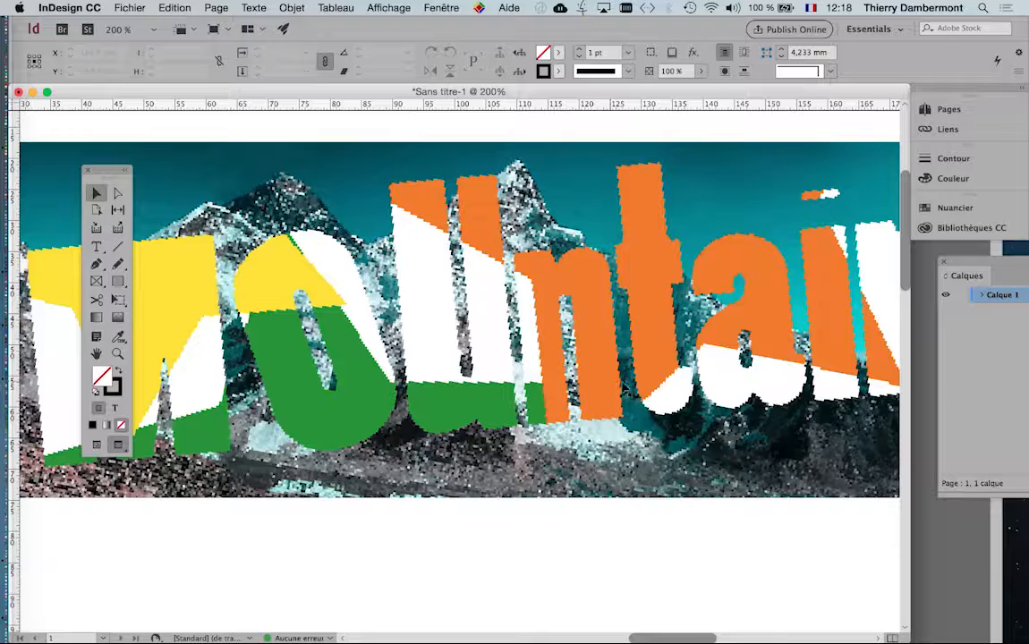
scroll(687, 371, up, 2)
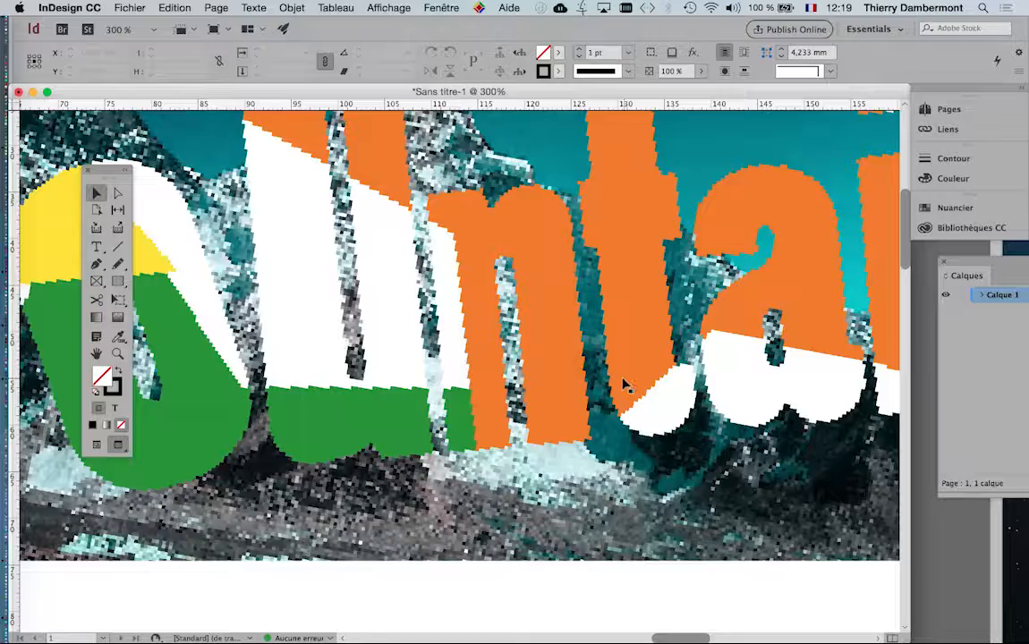
scroll(625, 385, down, 1)
scroll(625, 385, up, 2)
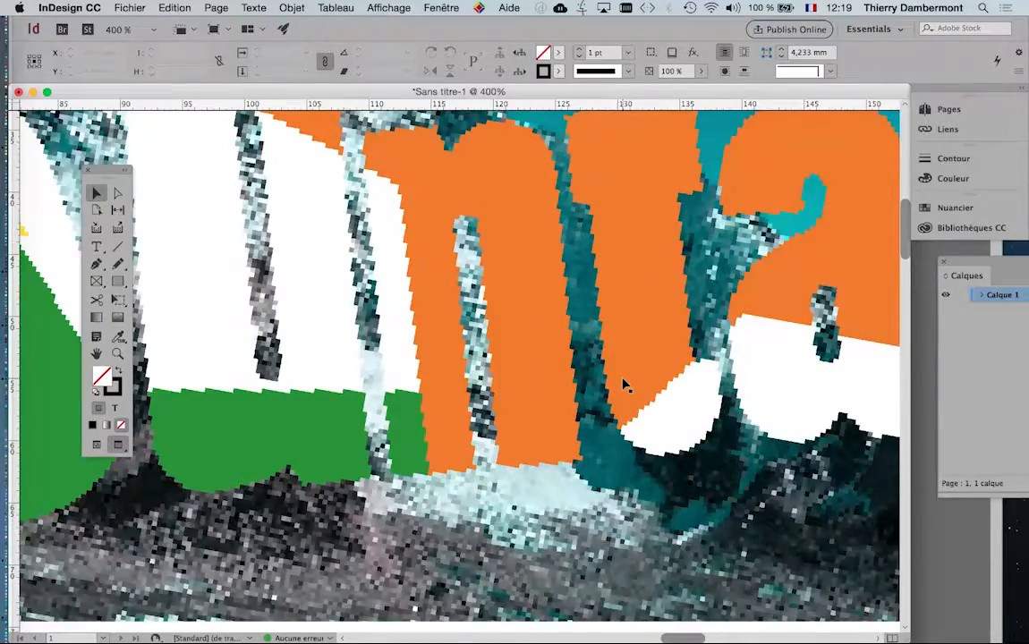
scroll(624, 385, down, 4)
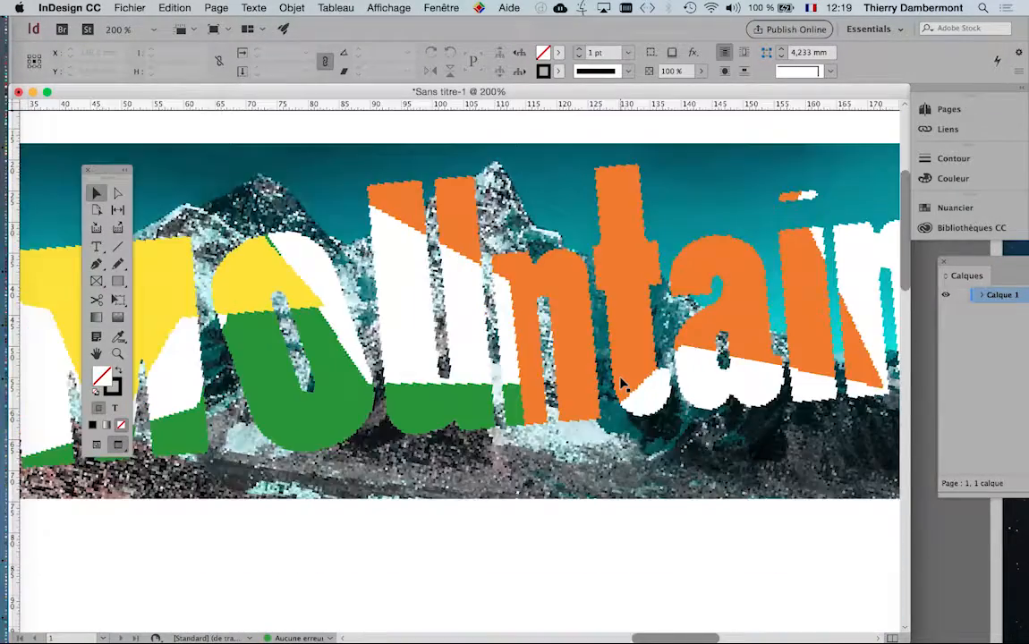
scroll(624, 385, down, 2)
scroll(237, 356, up, 4)
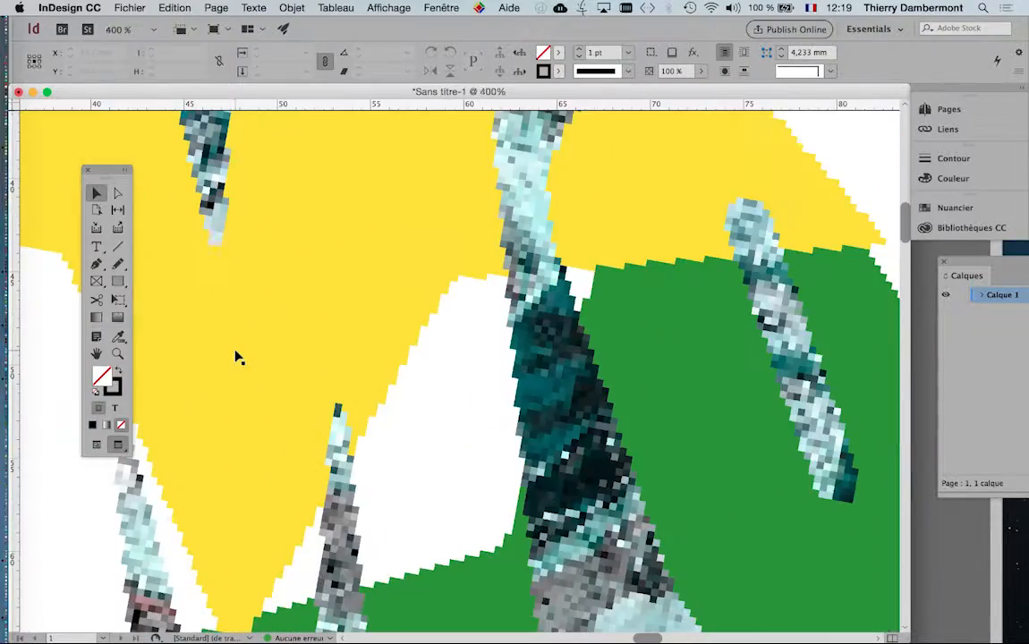
scroll(237, 356, down, 2)
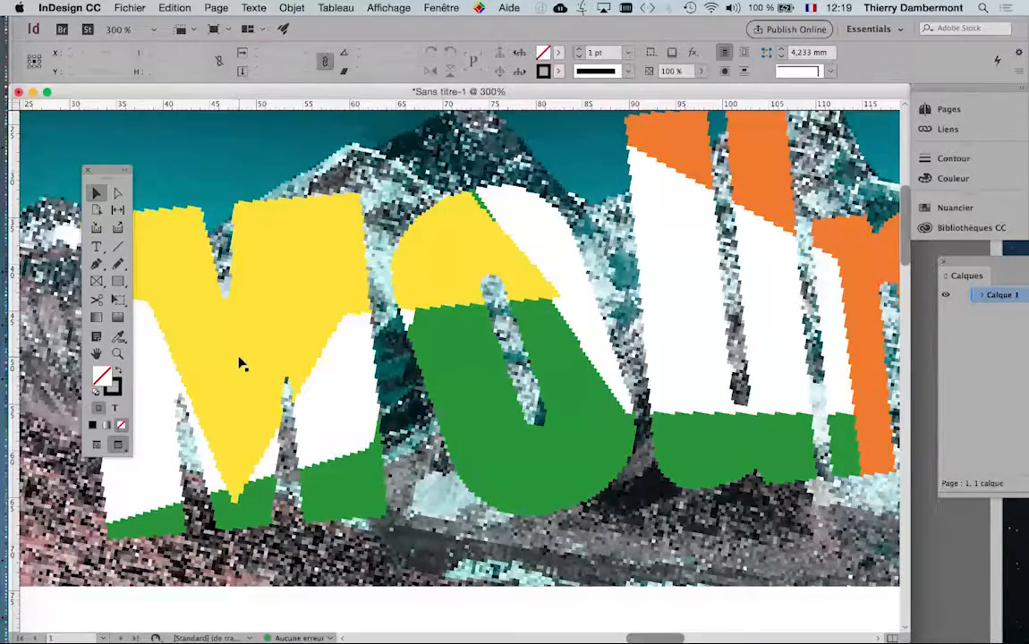
scroll(240, 362, down, 1)
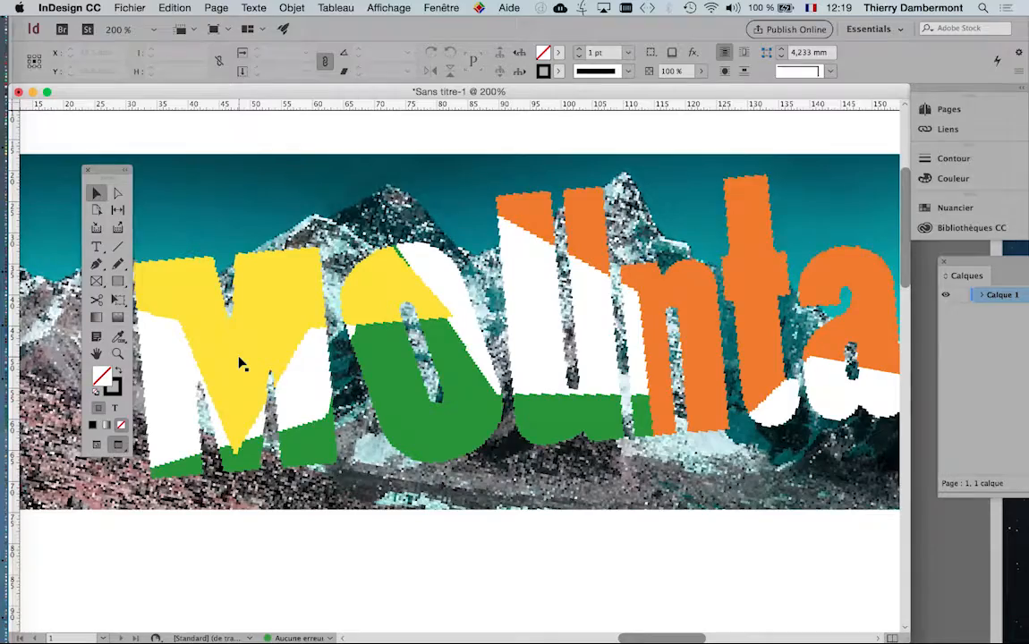
scroll(240, 363, down, 1)
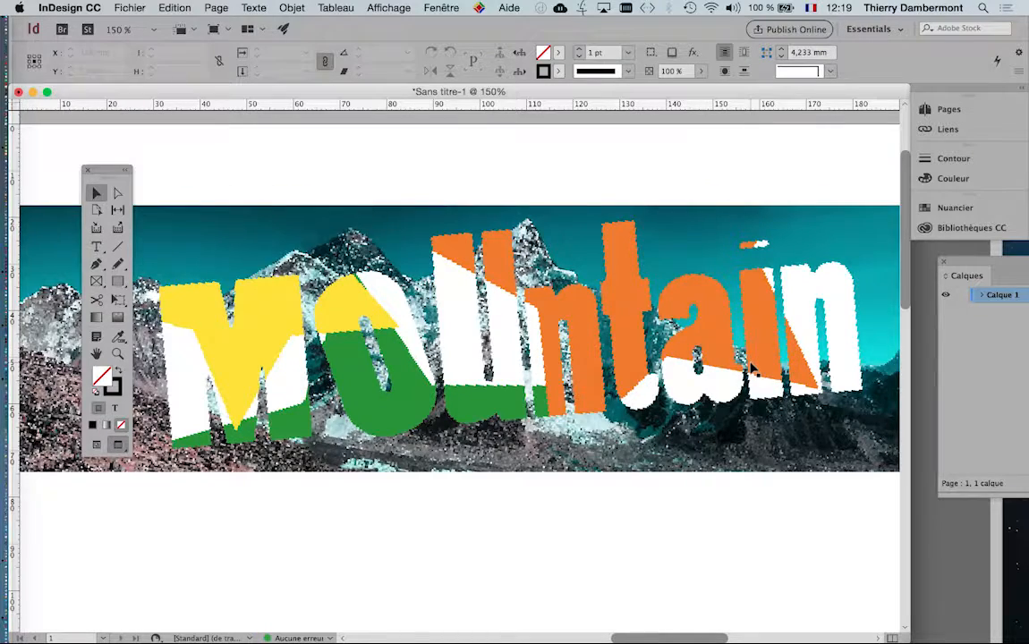
scroll(747, 362, down, 1)
scroll(805, 367, up, 3)
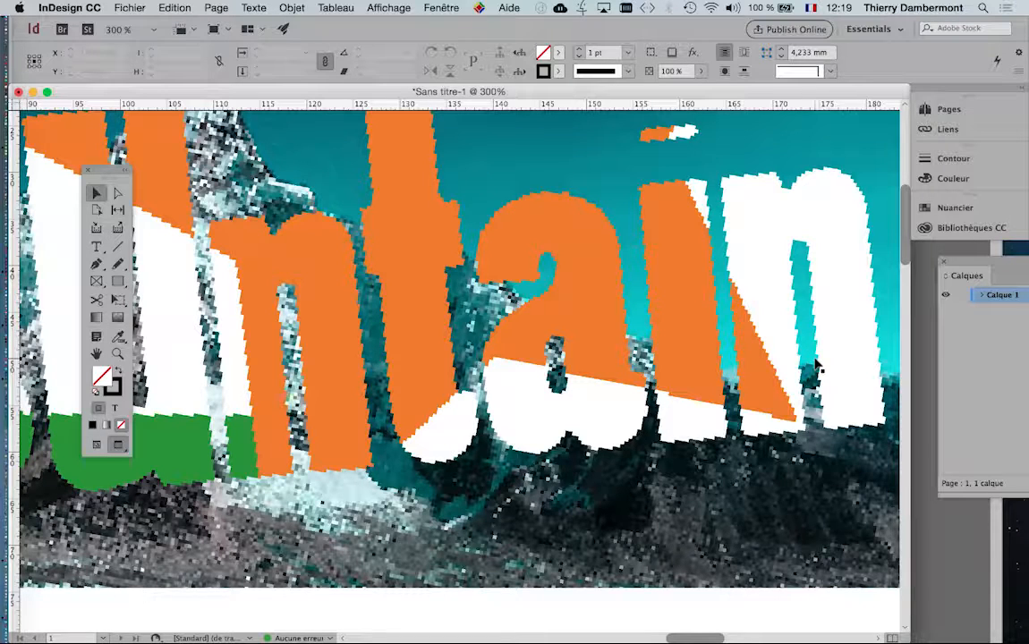
- Set the display performance to high-quality display (Affichage de qualité supérieure) and view the whole lettering
click(404, 7)
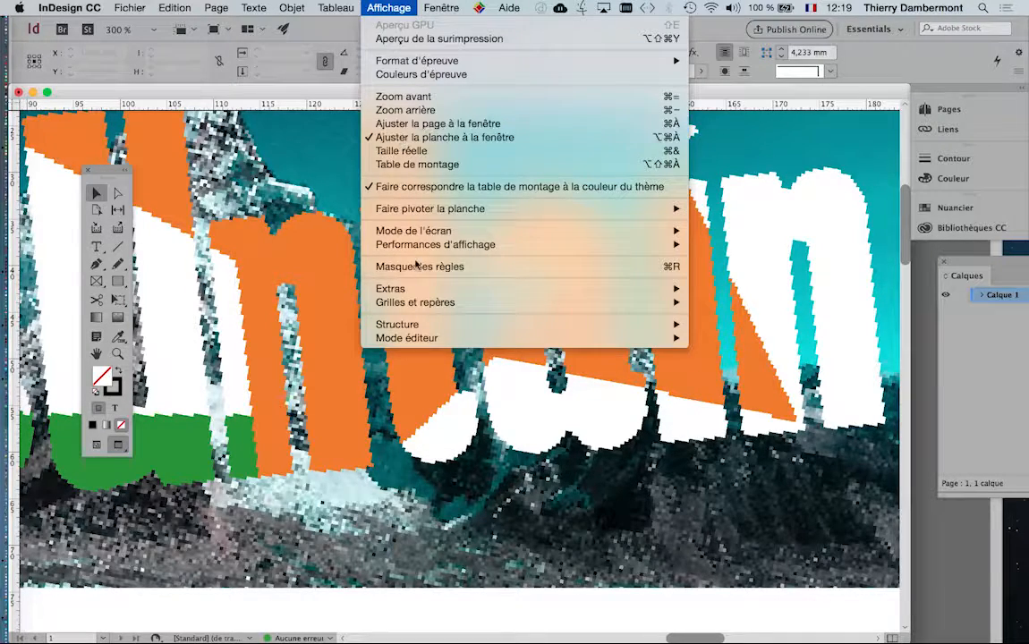
mouse_move(421, 250)
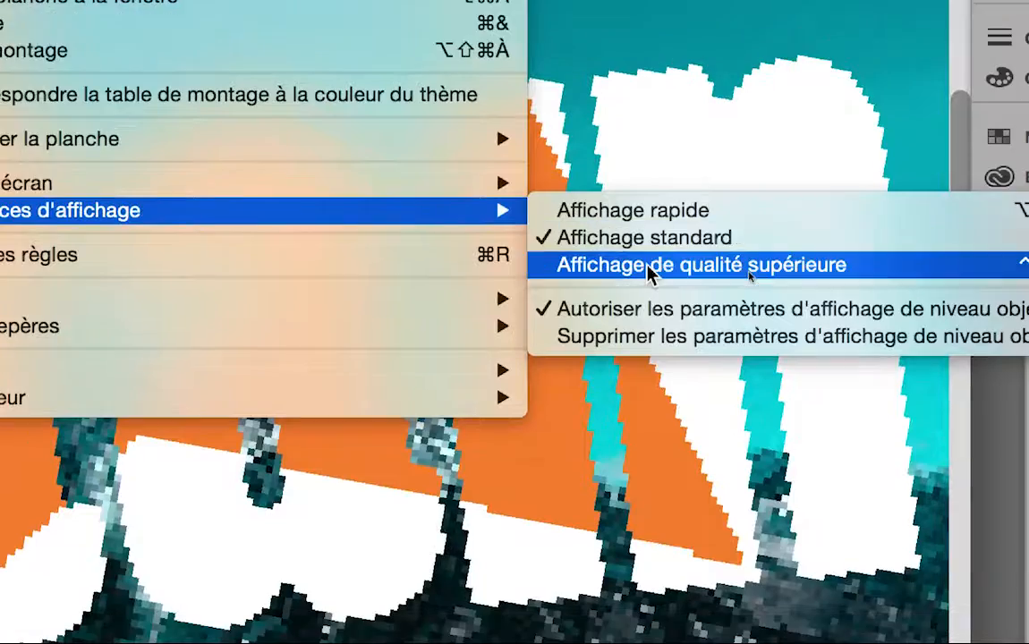
click(787, 301)
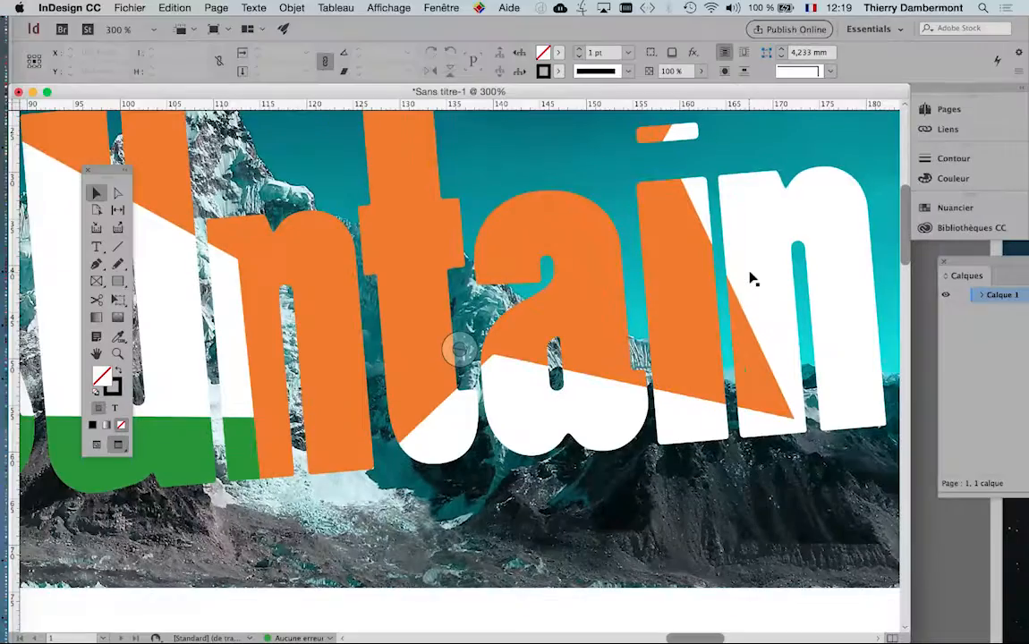
key(super+alt+0)
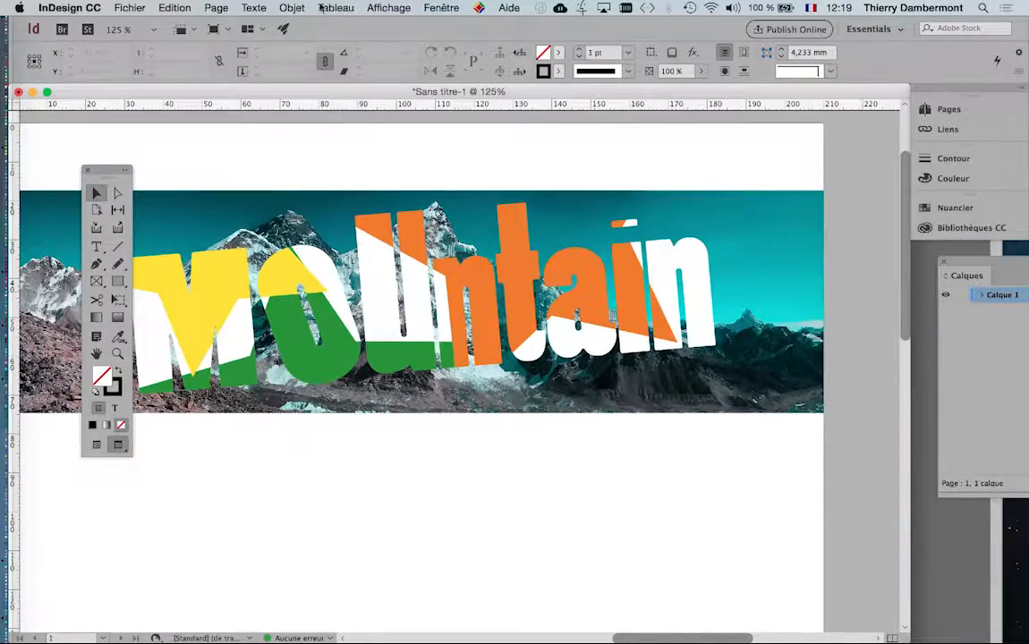
- Return the display performance to standard display and inspect the middle letters of "Mountain" at 400%
click(388, 7)
mouse_move(427, 251)
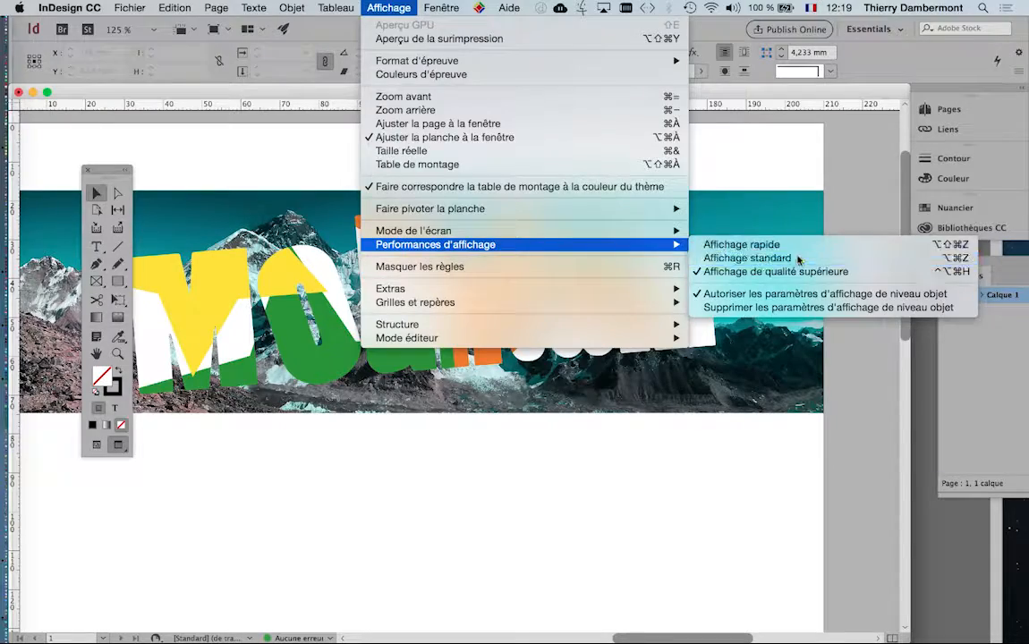
click(742, 257)
scroll(421, 254, up, 4)
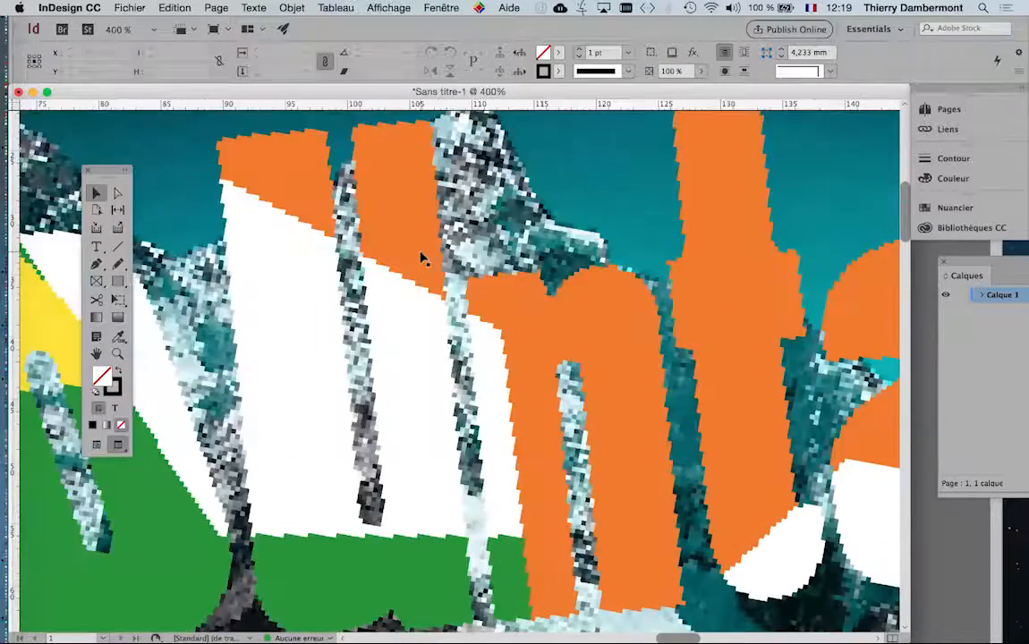